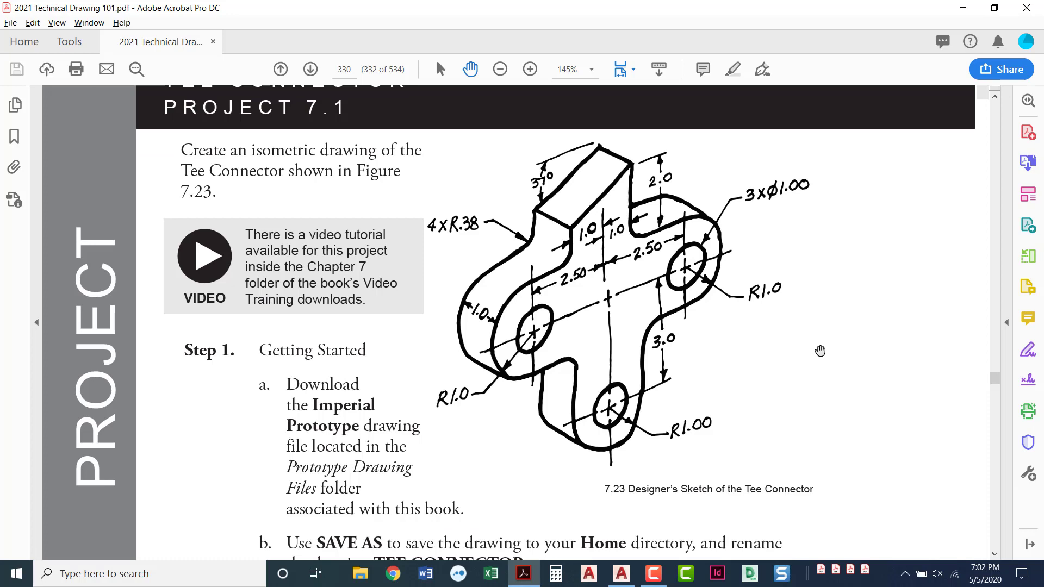
Read the Project 7.1 sketch and the Step 1 setup instructions for the Tee Connector in the PDF.
scroll(820, 351, "down", 1)
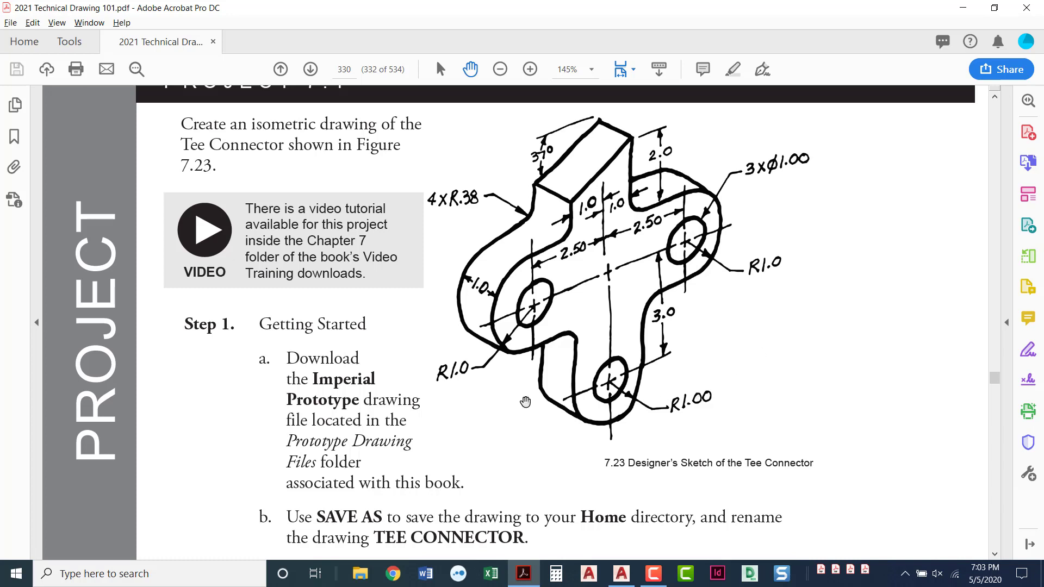
scroll(525, 403, "down", 2)
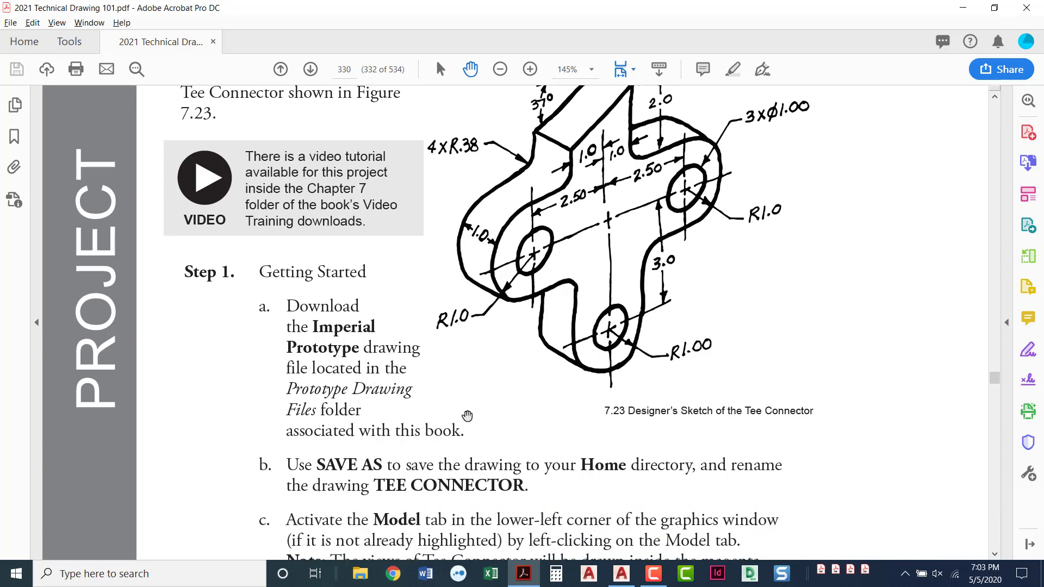
scroll(467, 416, "down", 4)
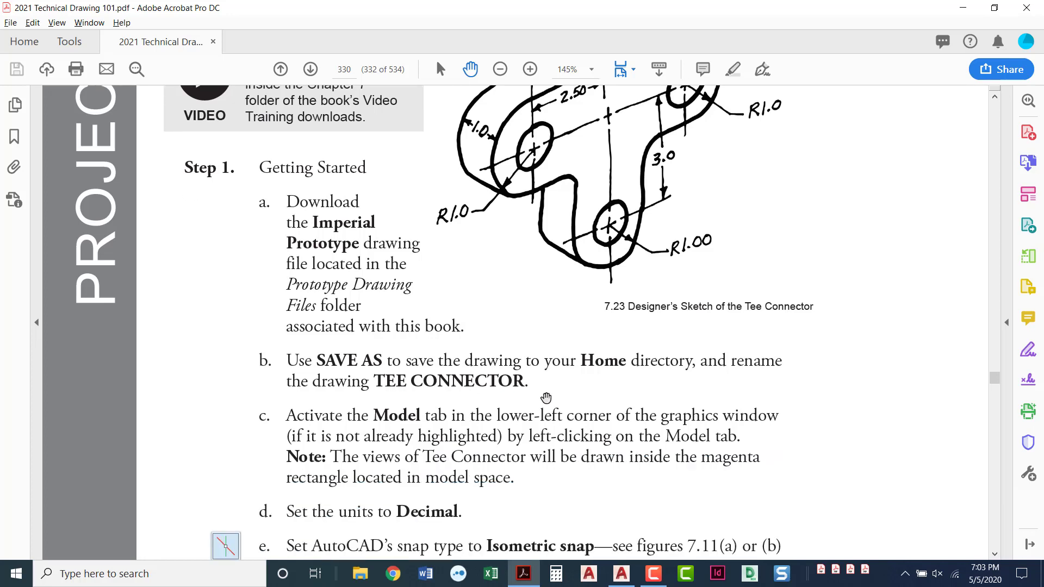
scroll(543, 401, "down", 3)
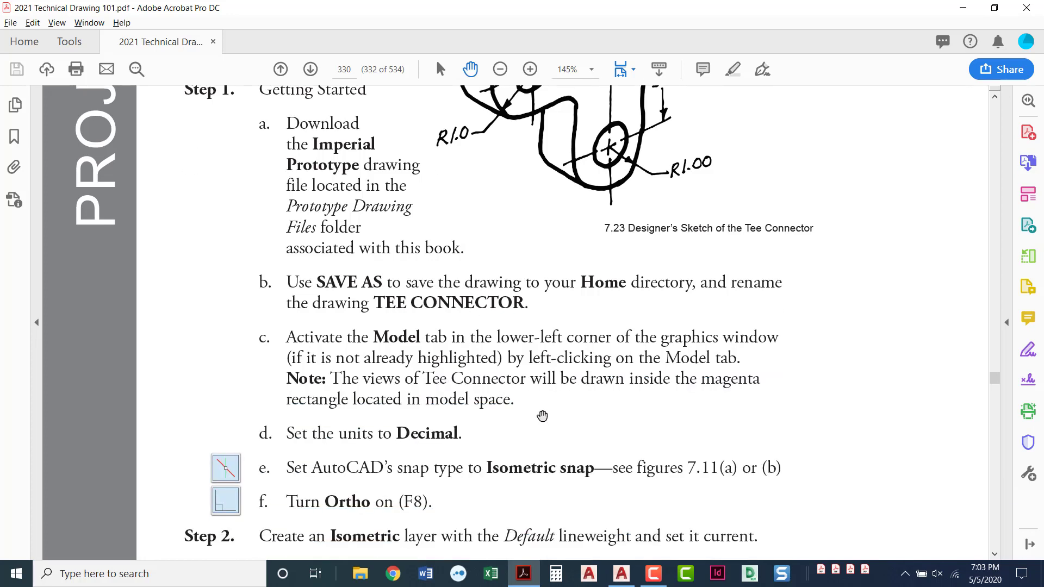
Switch to AutoCAD and save the Imperial Prototype drawing to the Desktop as Tee Connector.
key("alt+Tab")
key("alt+Tab")
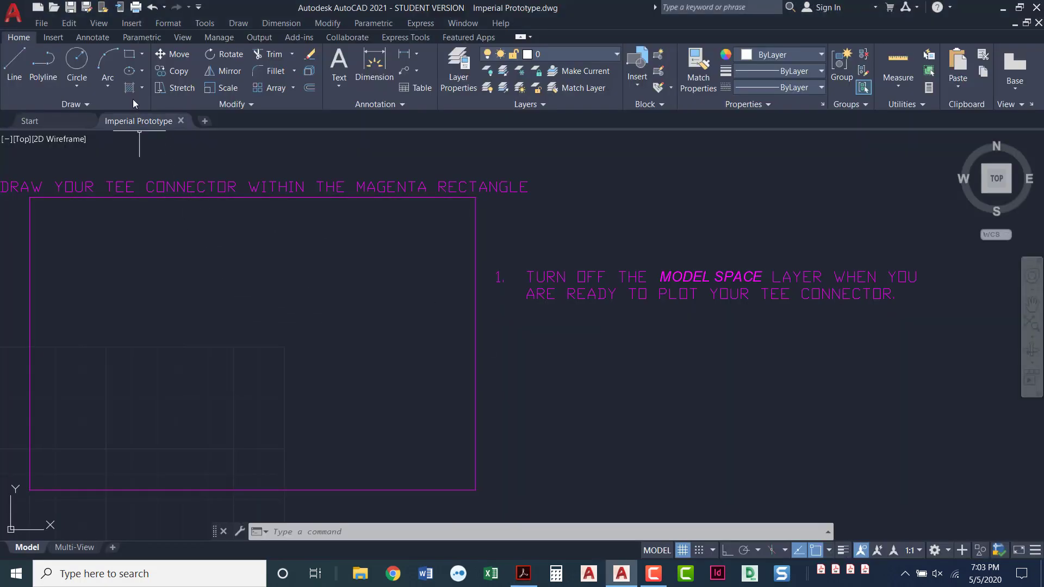
left_click(20, 26)
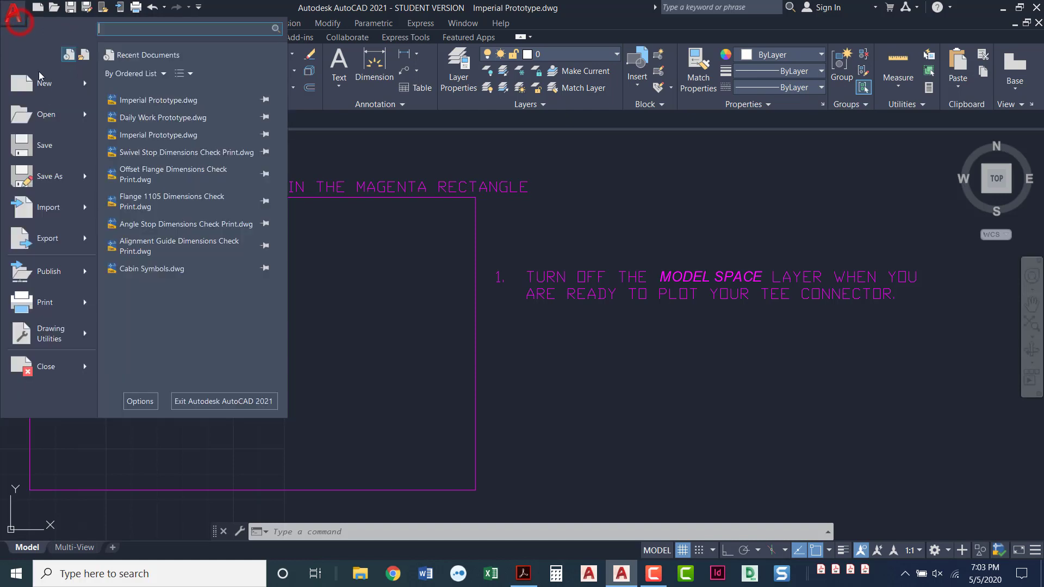
left_click(43, 176)
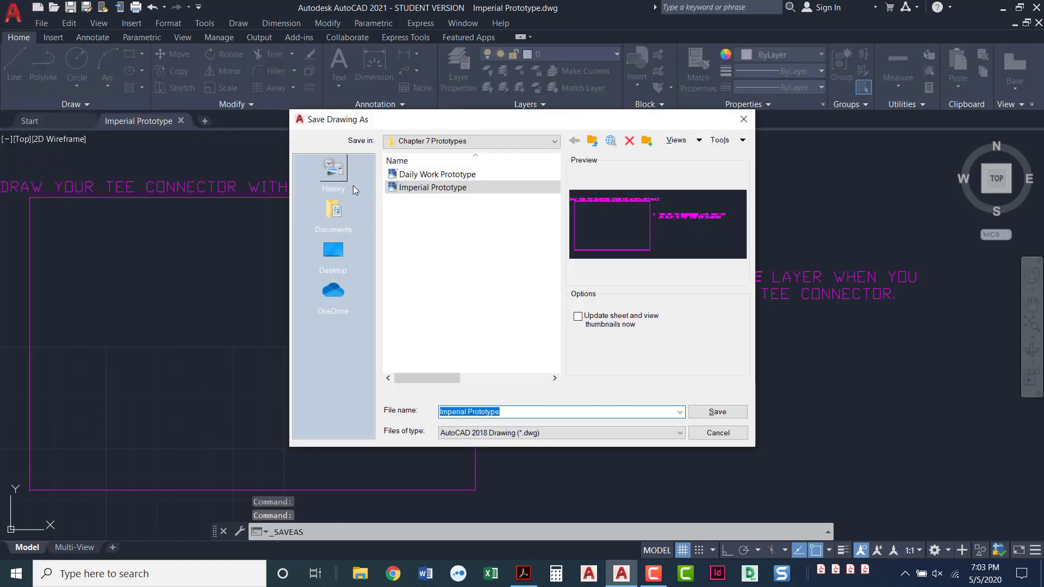
left_click(333, 251)
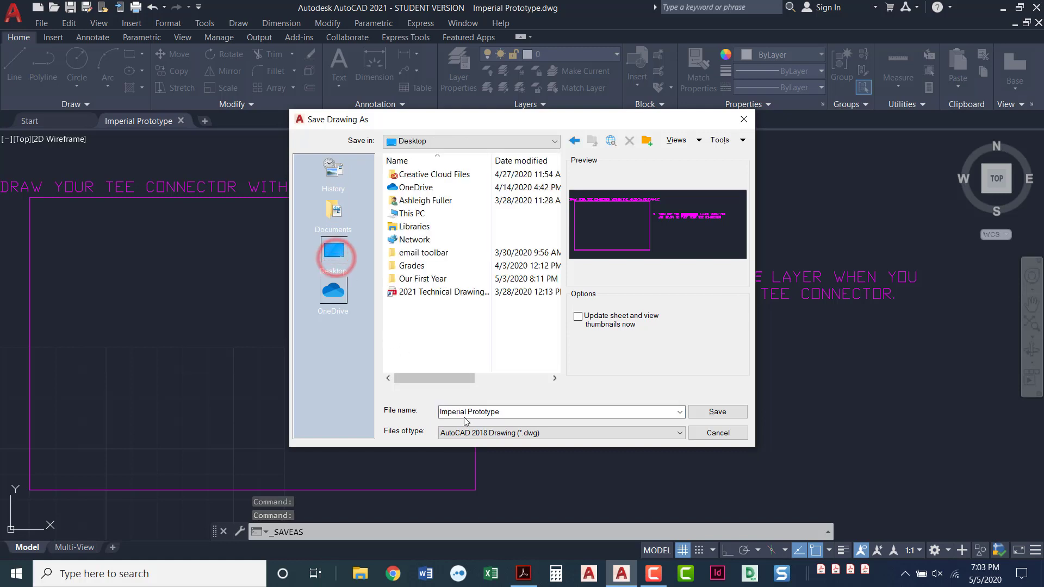
left_click(505, 412)
type("Tee ")
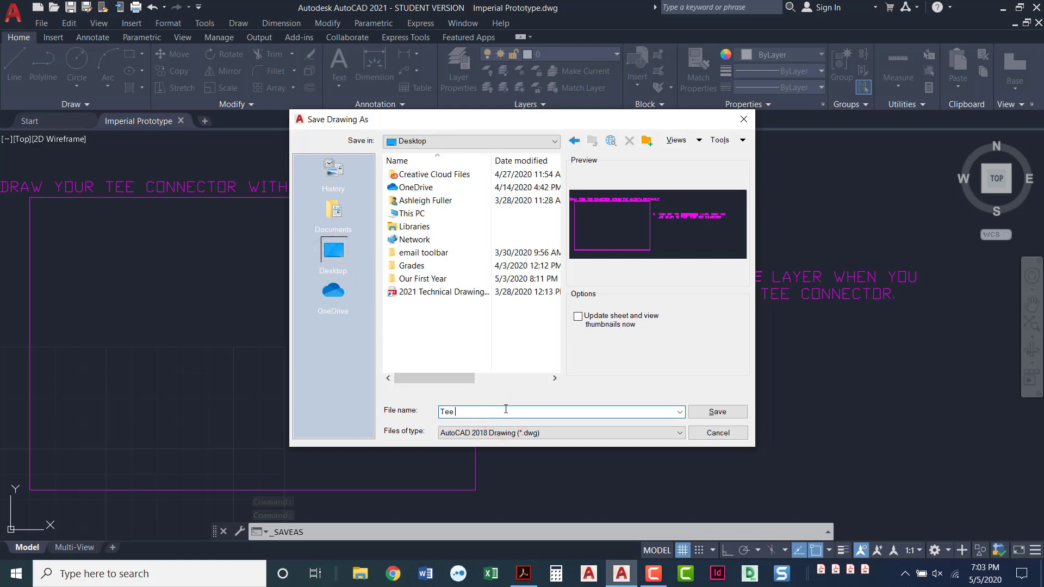
type("oonnector")
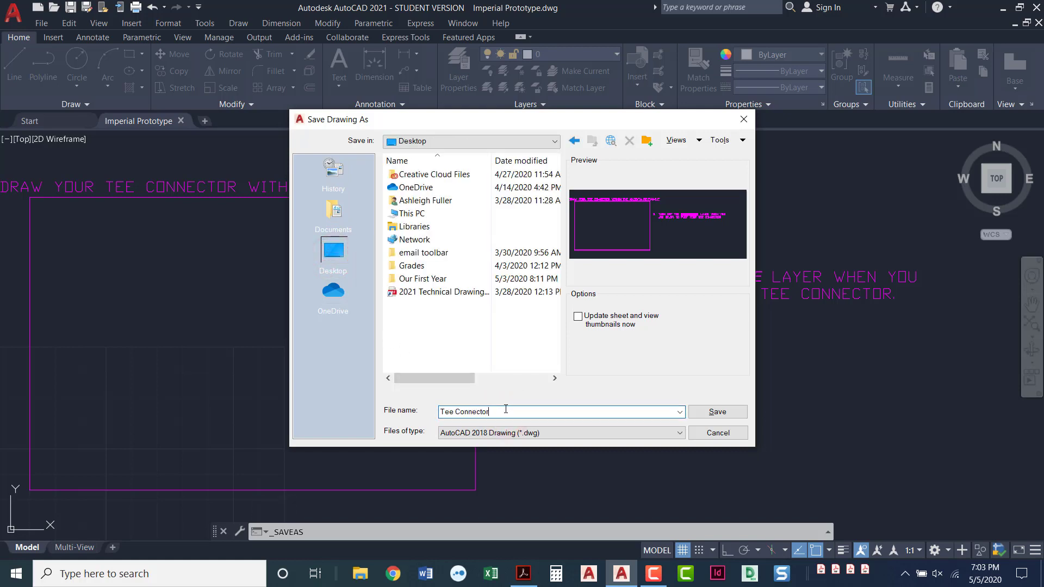
key("Return")
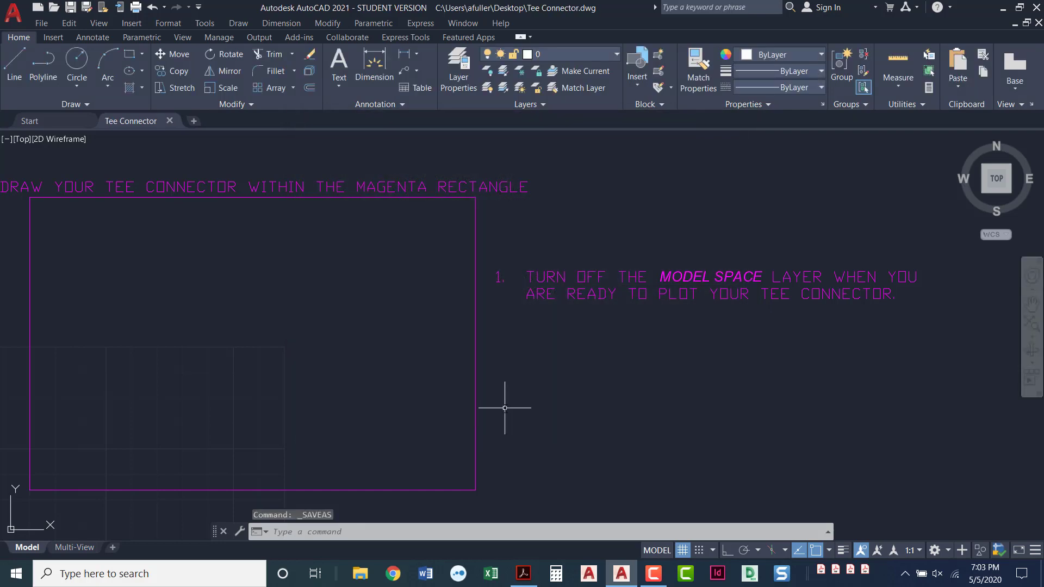
Switch to Acrobat and read the units, isometric snap, Ortho and layer instructions and the construction lines in Figure 7.24.
middle_click_drag(378, 338, 409, 330)
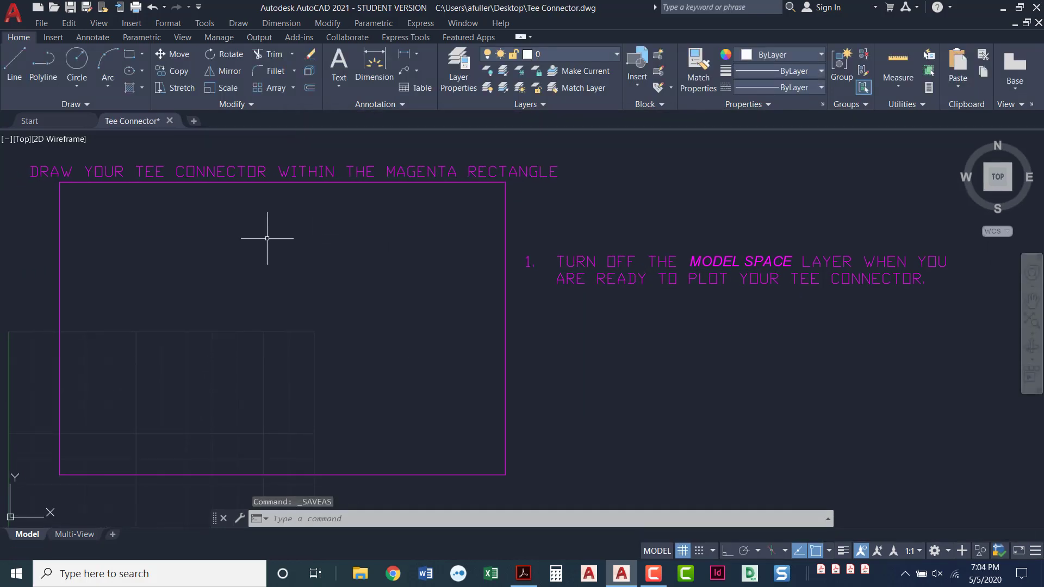
key("alt+Tab")
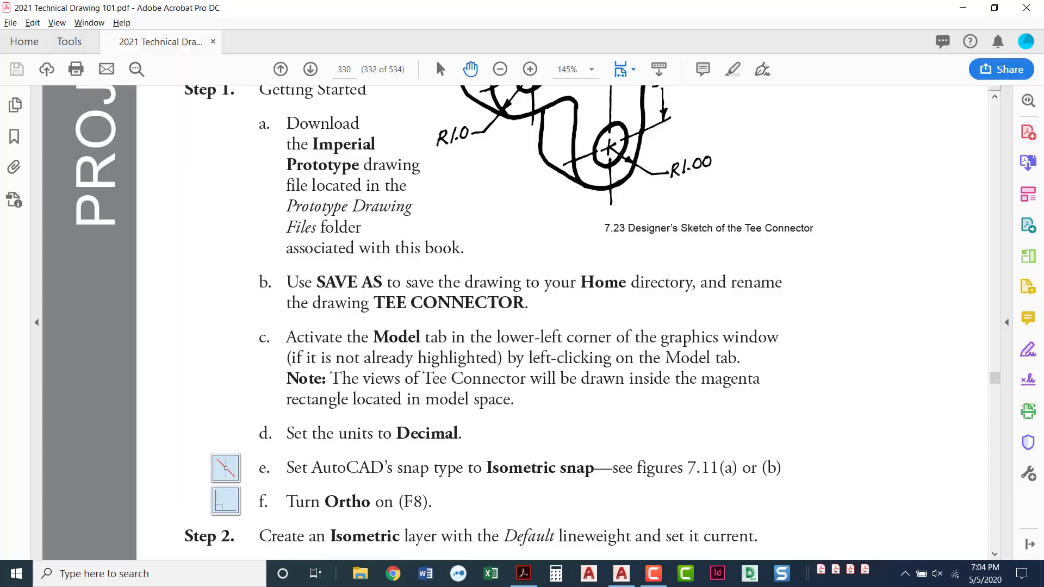
scroll(277, 313, "down", 3)
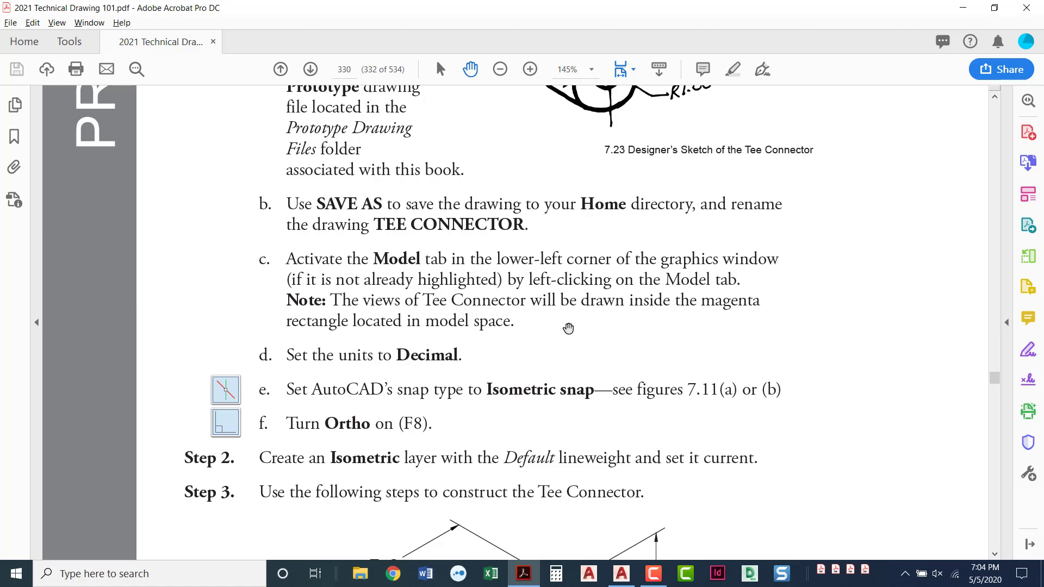
scroll(568, 328, "down", 1)
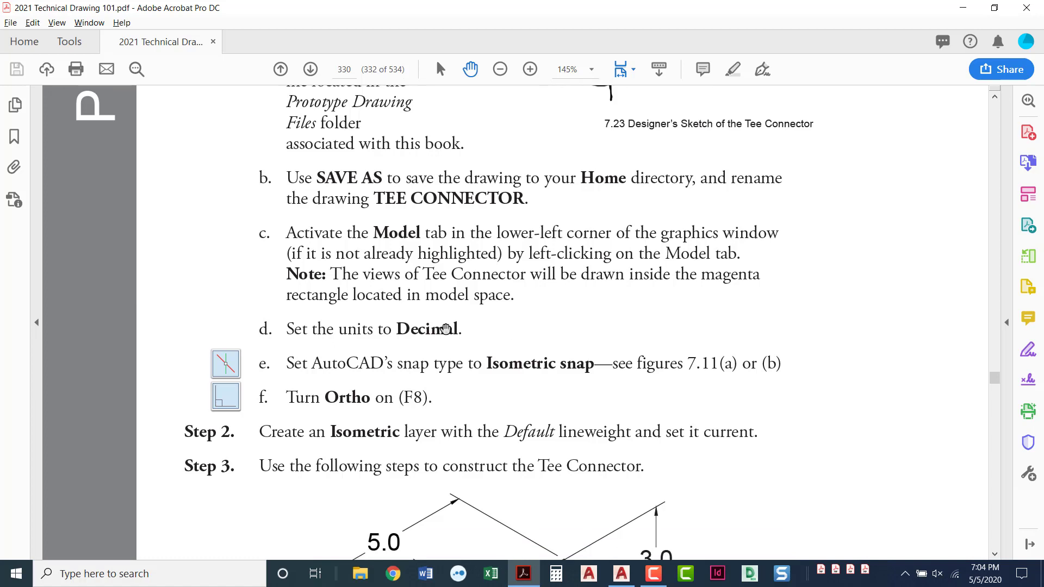
scroll(496, 335, "down", 2)
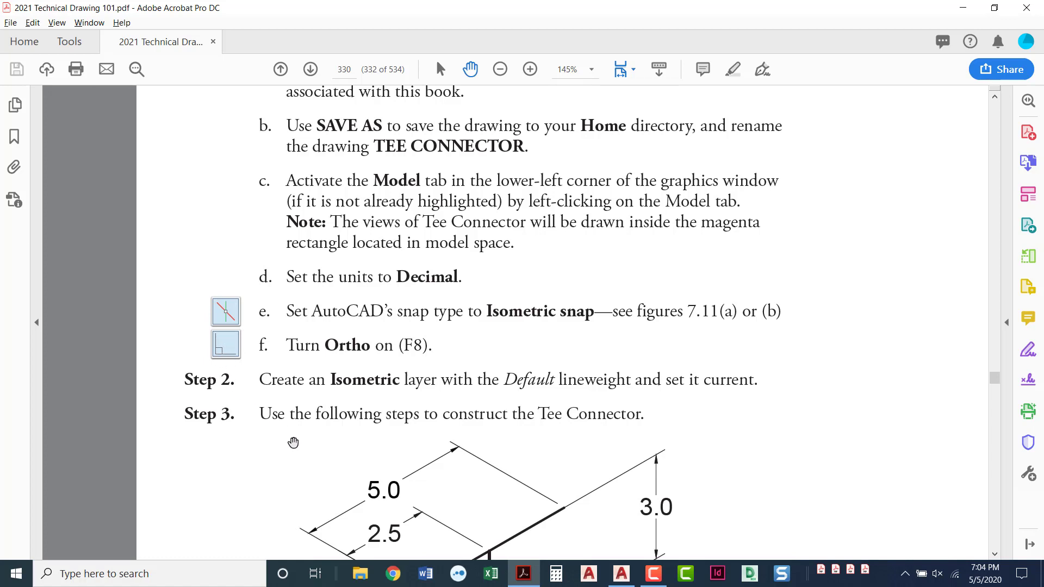
scroll(293, 442, "down", 3)
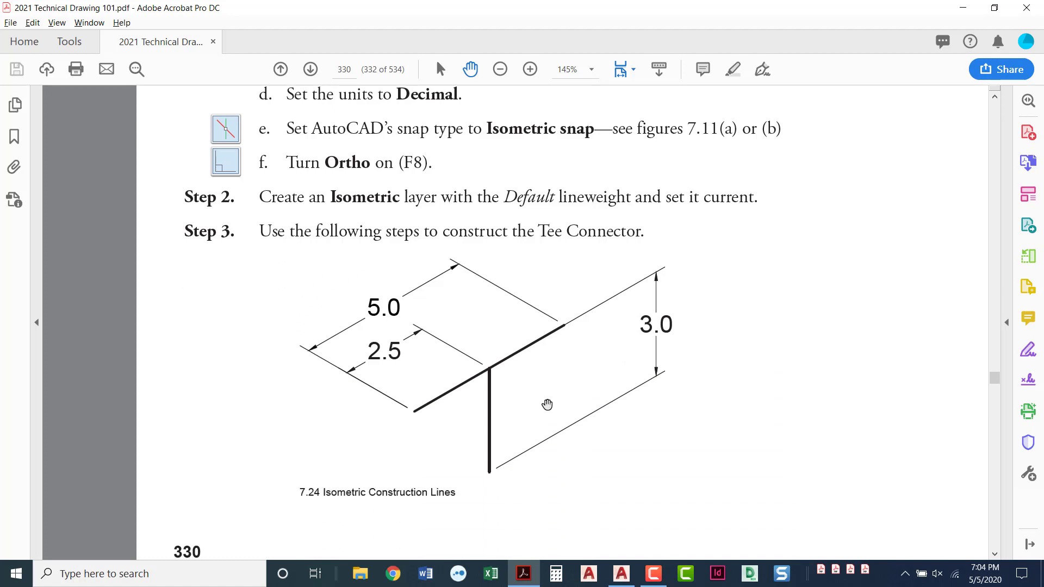
scroll(409, 403, "down", 1)
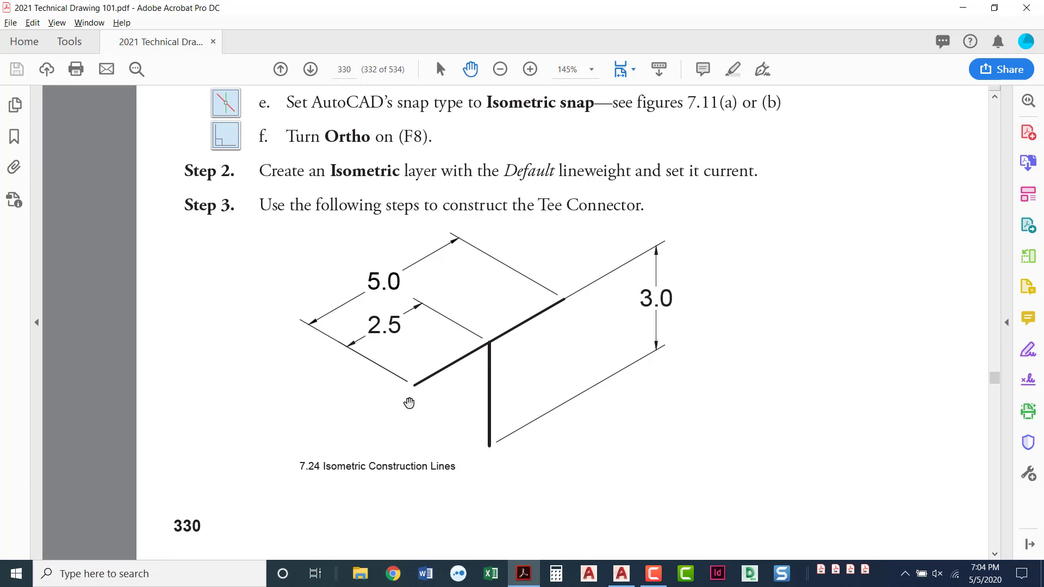
scroll(409, 402, "up", 3)
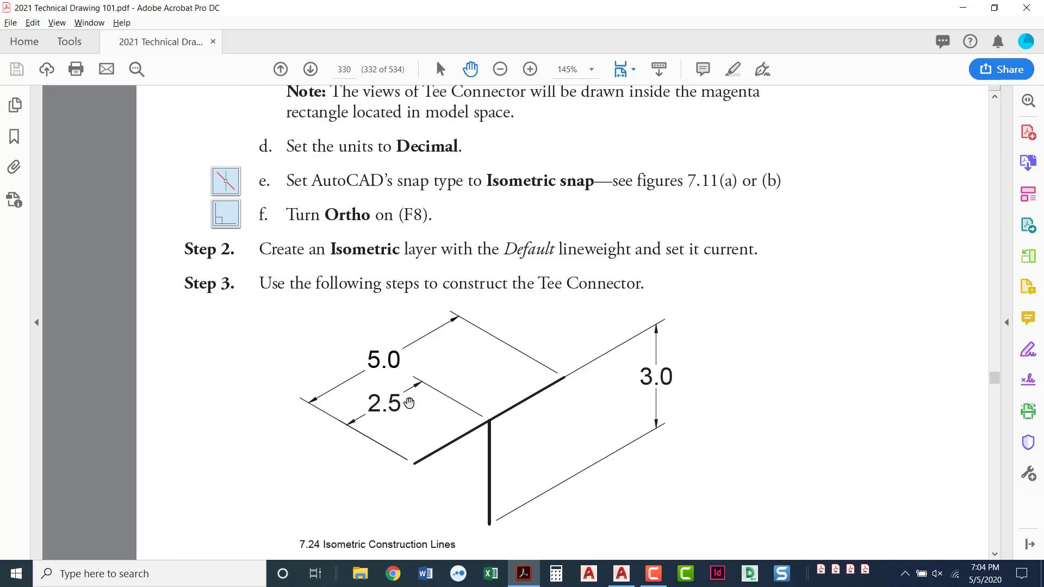
scroll(409, 402, "up", 3)
scroll(408, 402, "down", 3)
Switch to AutoCAD and turn Ortho mode on during a trial line beside the magenta rectangle, leaving the line undrawn.
key("alt+Tab")
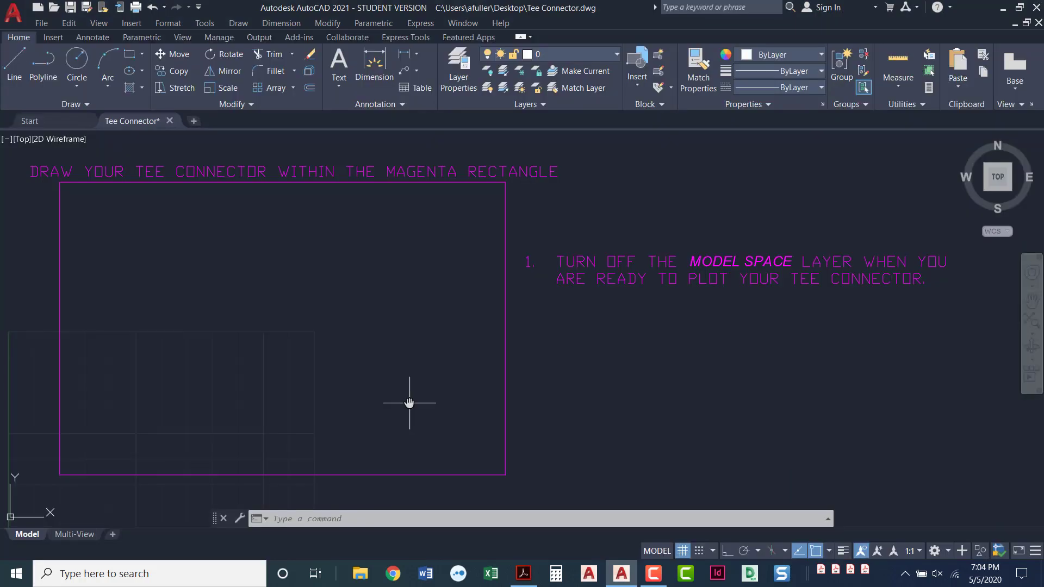
mouse_move(396, 384)
middle_mouse_down()
mouse_move(455, 362)
mouse_move(462, 373)
middle_mouse_up()
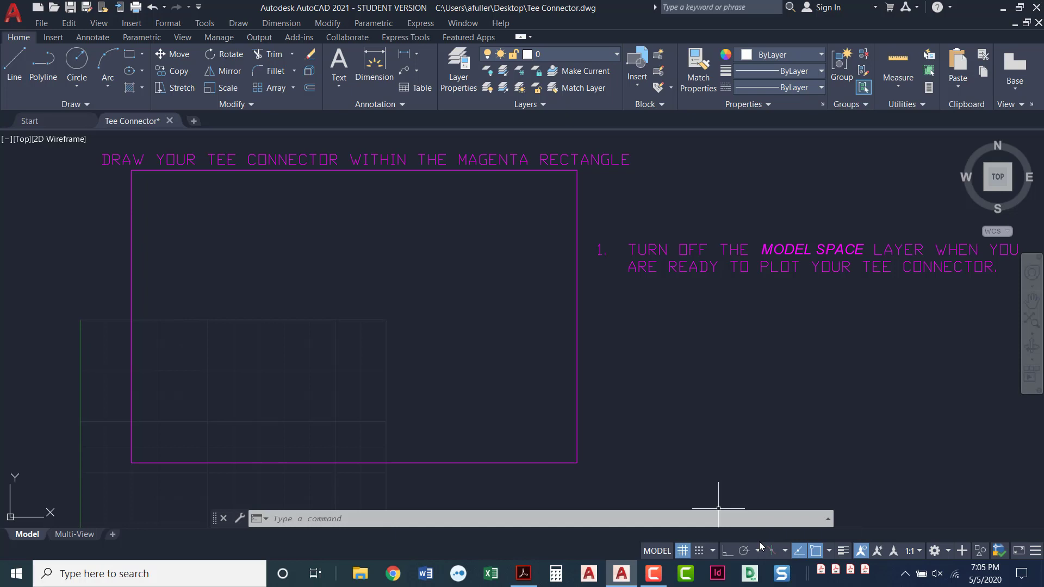
left_click(785, 551)
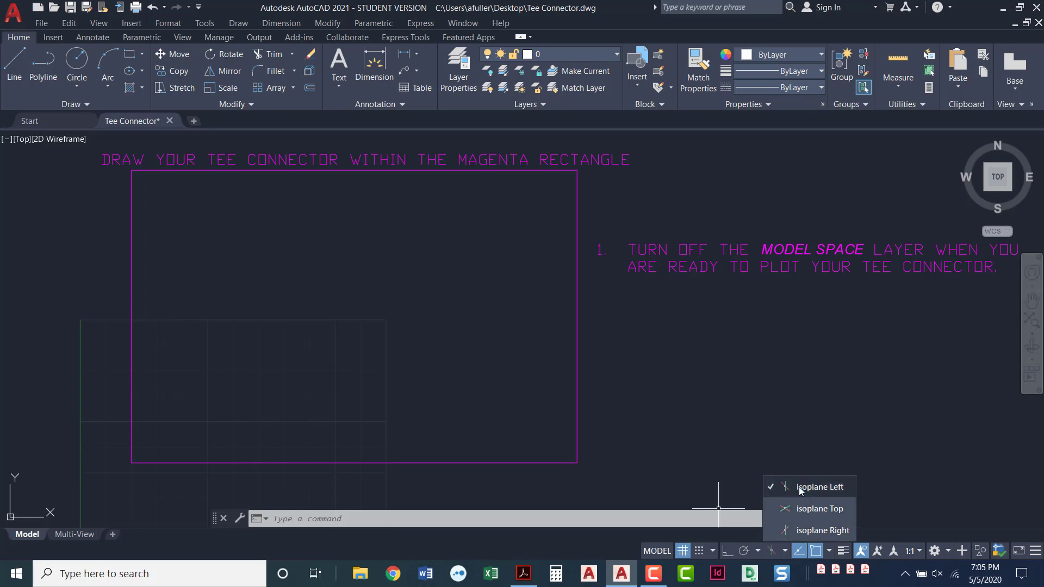
left_click(697, 437)
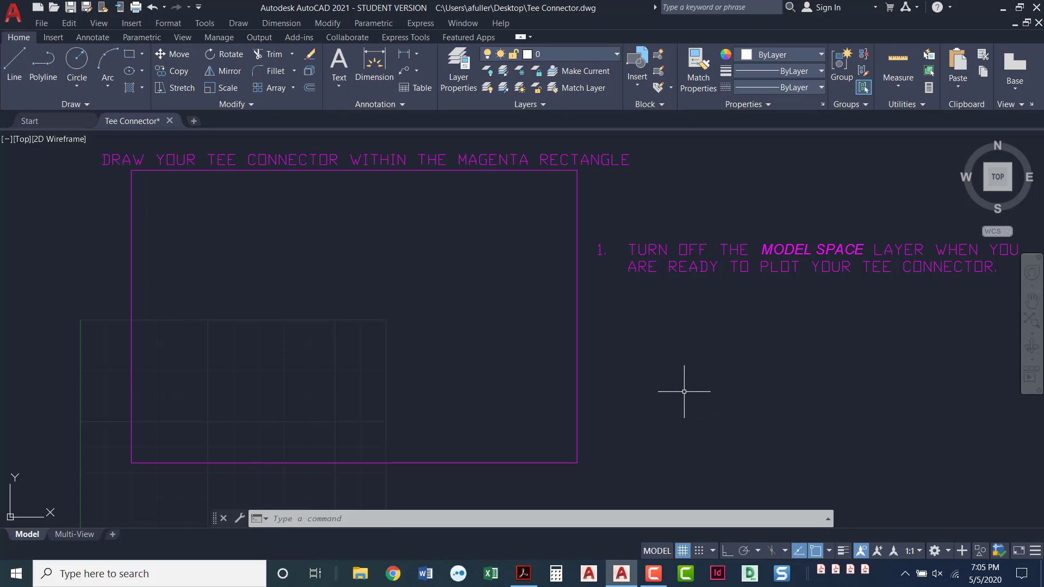
type("l")
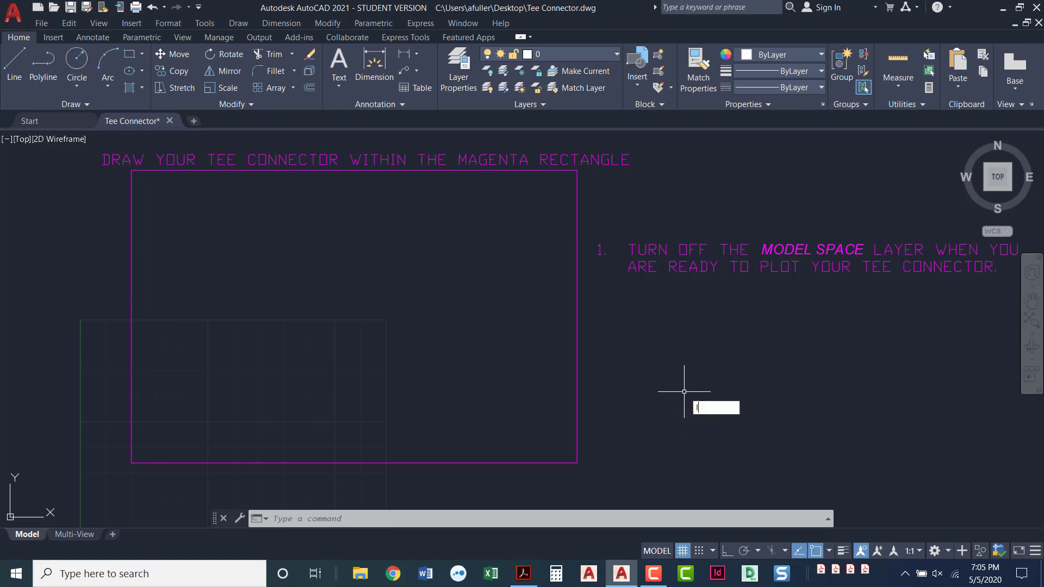
key("Return")
left_click(661, 397)
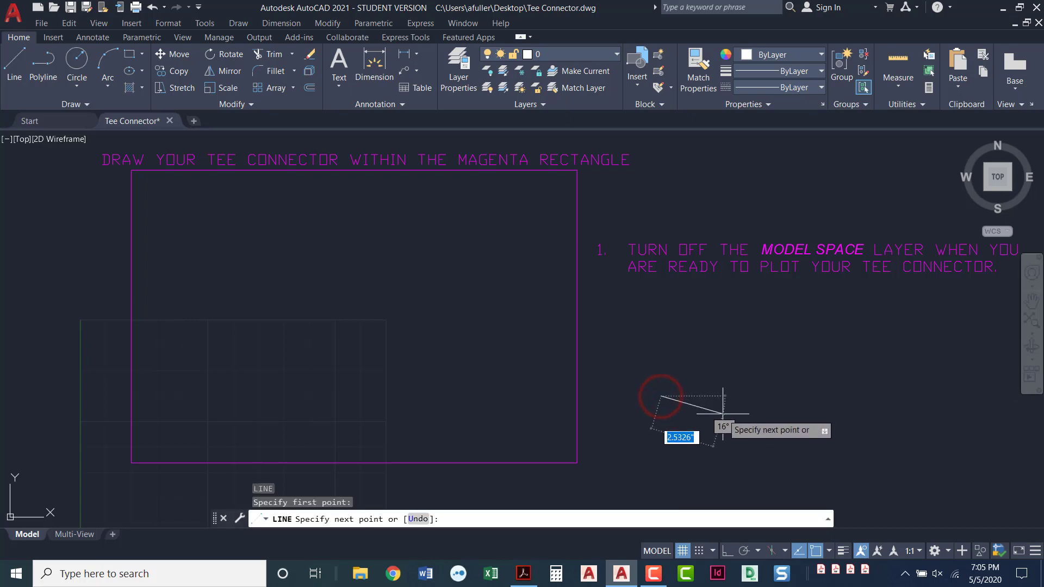
left_click(727, 551)
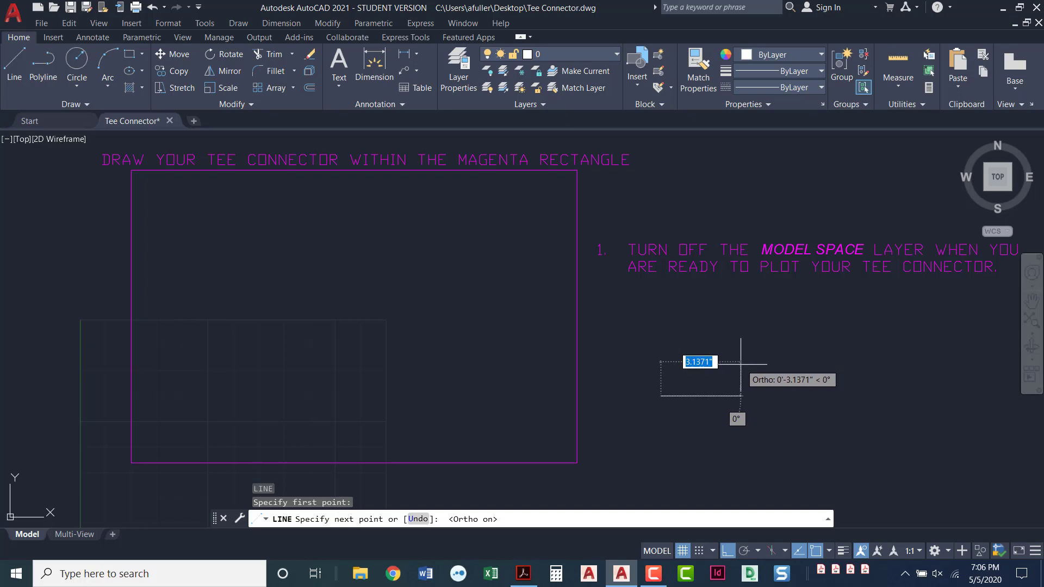
key("Escape")
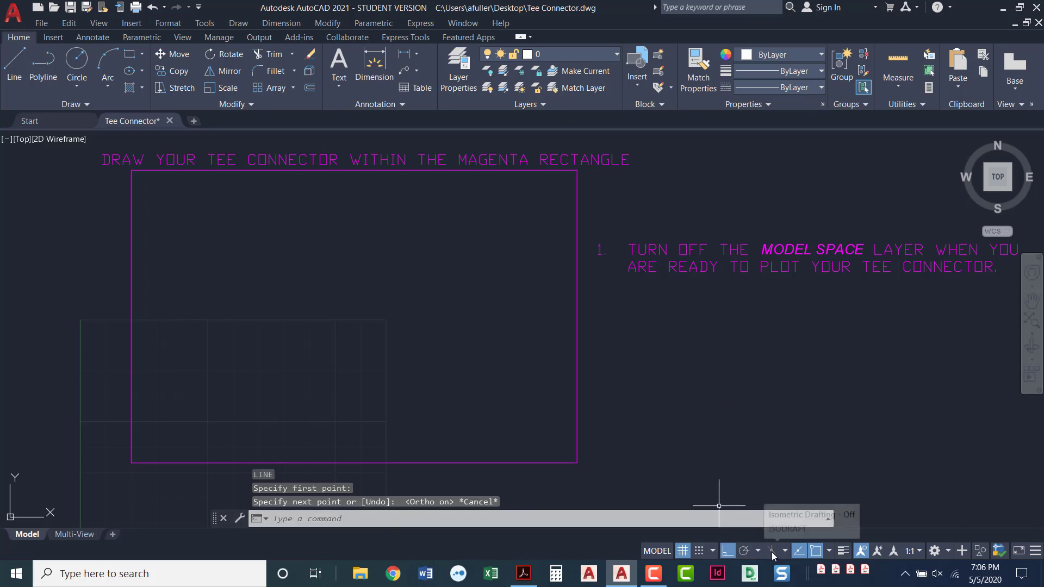
Set isometric drafting to isoplane Top and turn off the grid display.
left_click(785, 550)
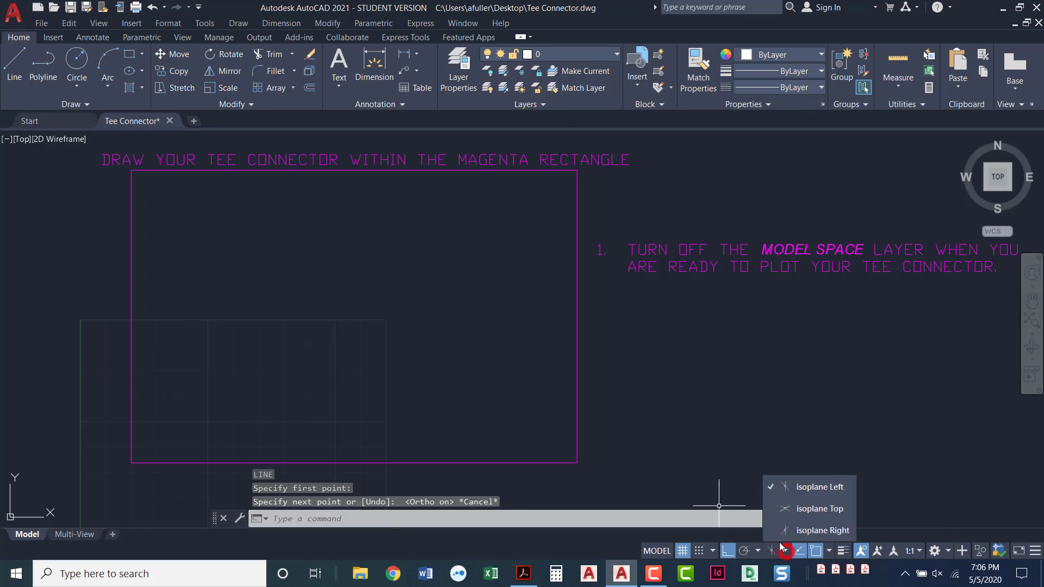
left_click(806, 510)
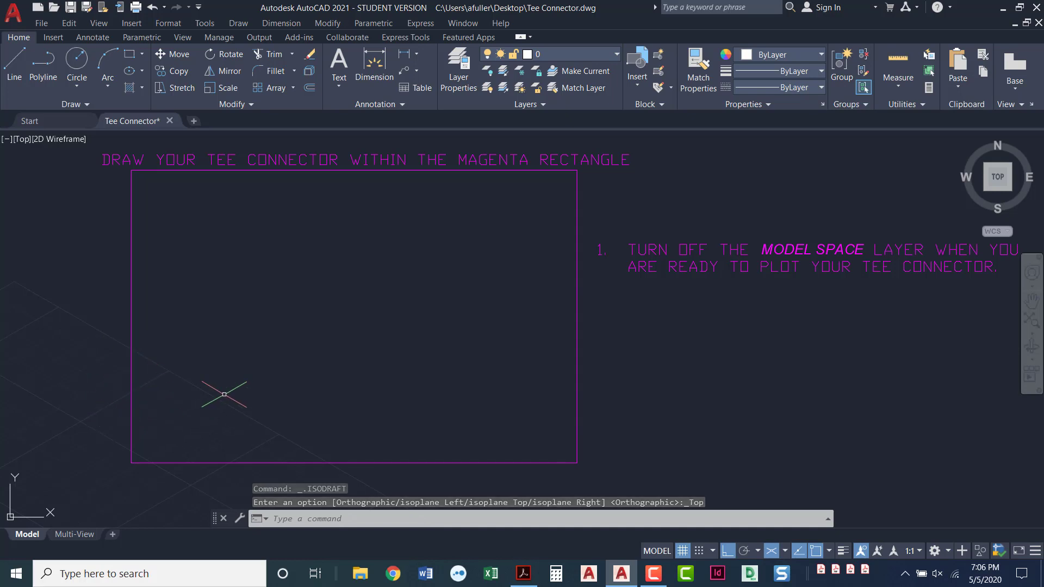
mouse_move(221, 392)
middle_mouse_down()
mouse_move(436, 324)
mouse_move(431, 310)
mouse_move(279, 337)
middle_mouse_up()
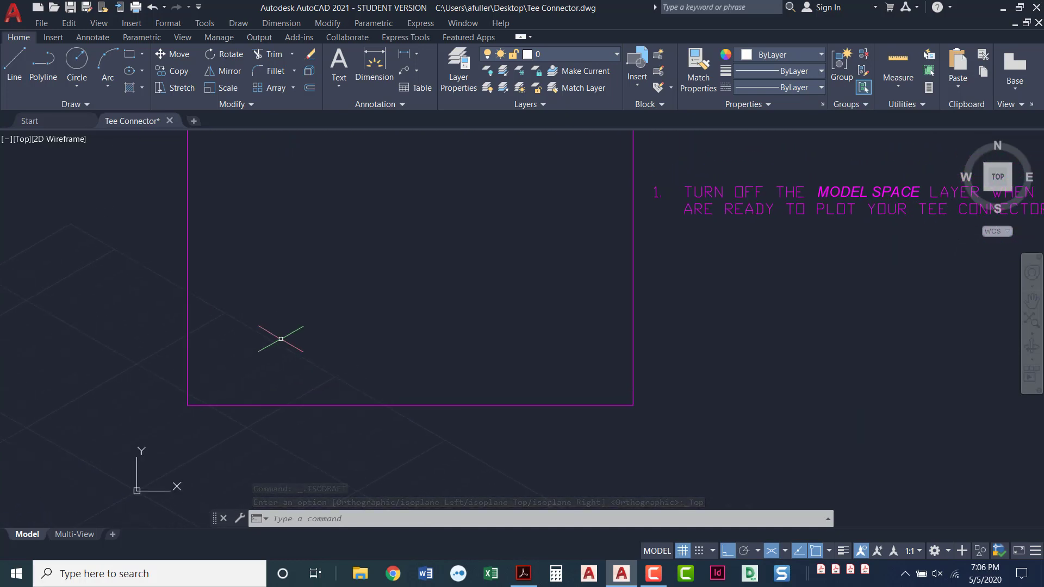
left_click(681, 552)
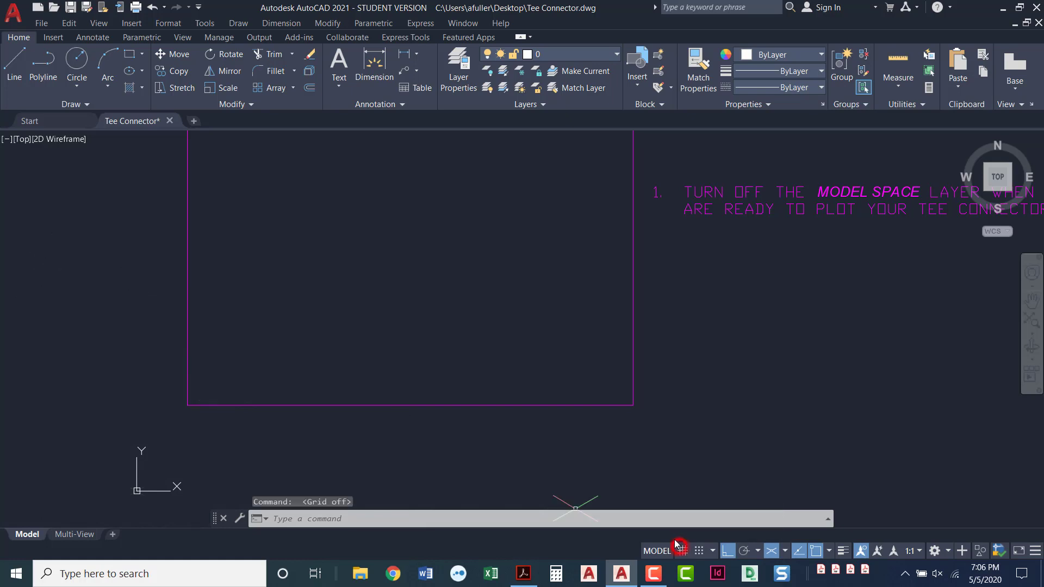
middle_click_drag(669, 365, 623, 432)
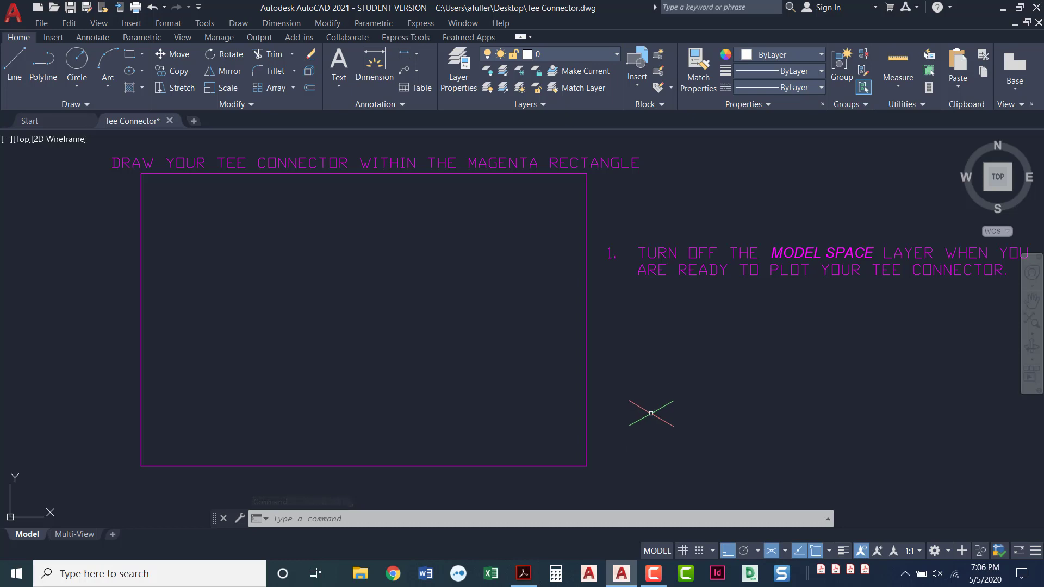
Try the Right, Left and Top isoplanes on a trial line beside the magenta rectangle, leaving the line undrawn.
type("l")
key("Return")
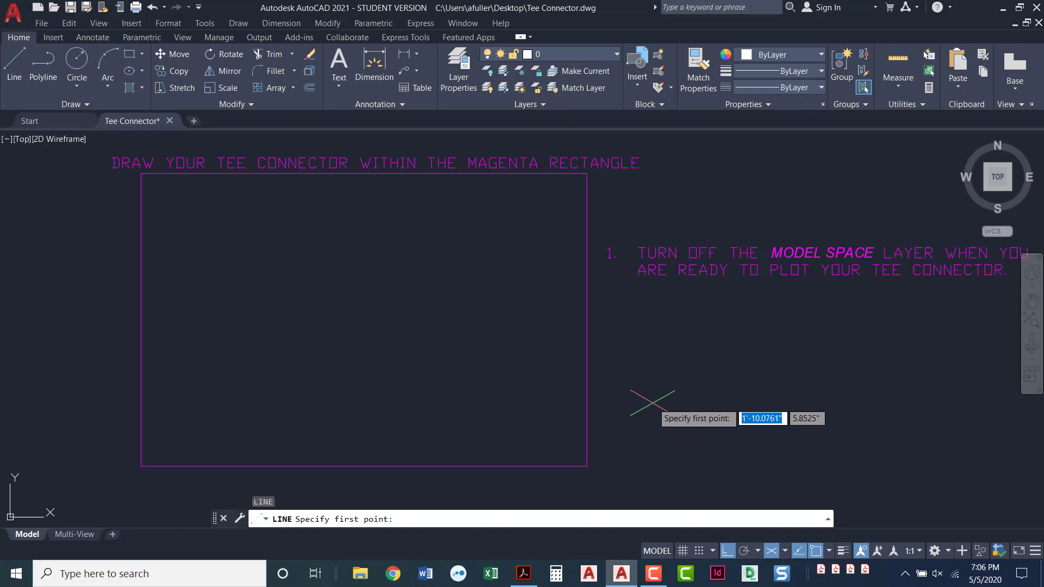
left_click(657, 389)
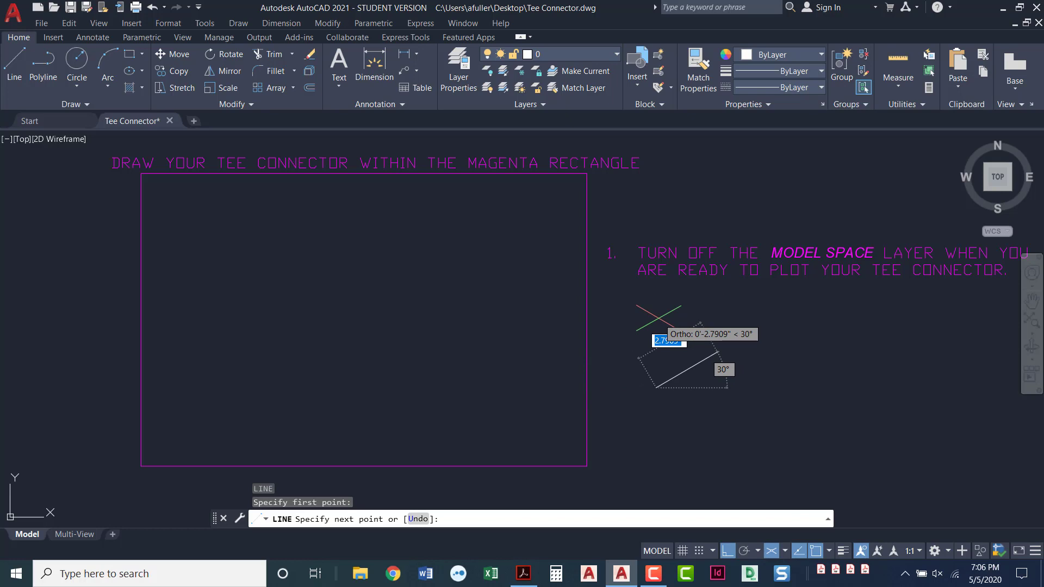
key("F5")
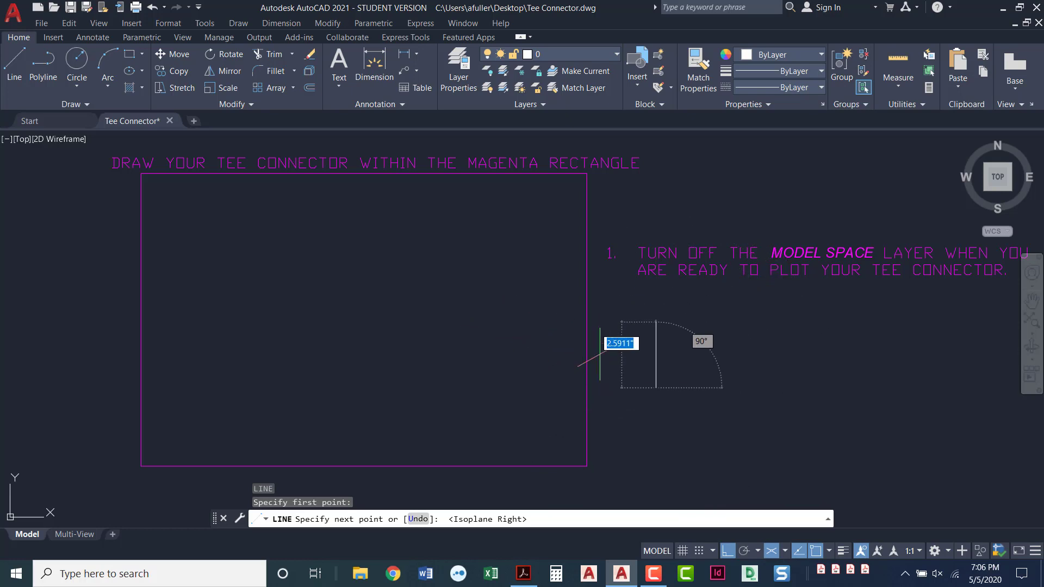
key("F5")
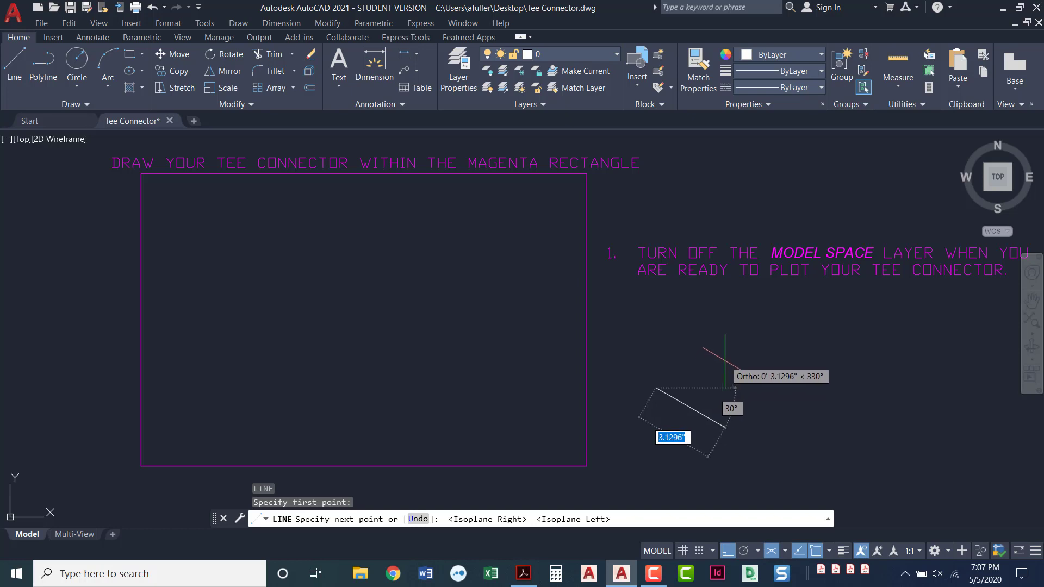
key("F5")
key("F5")
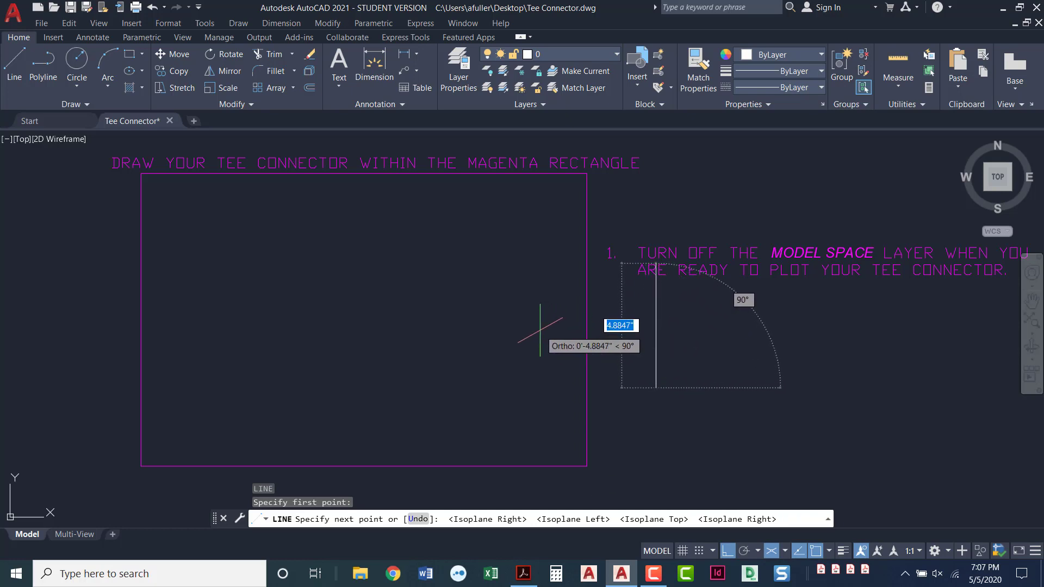
key("F5")
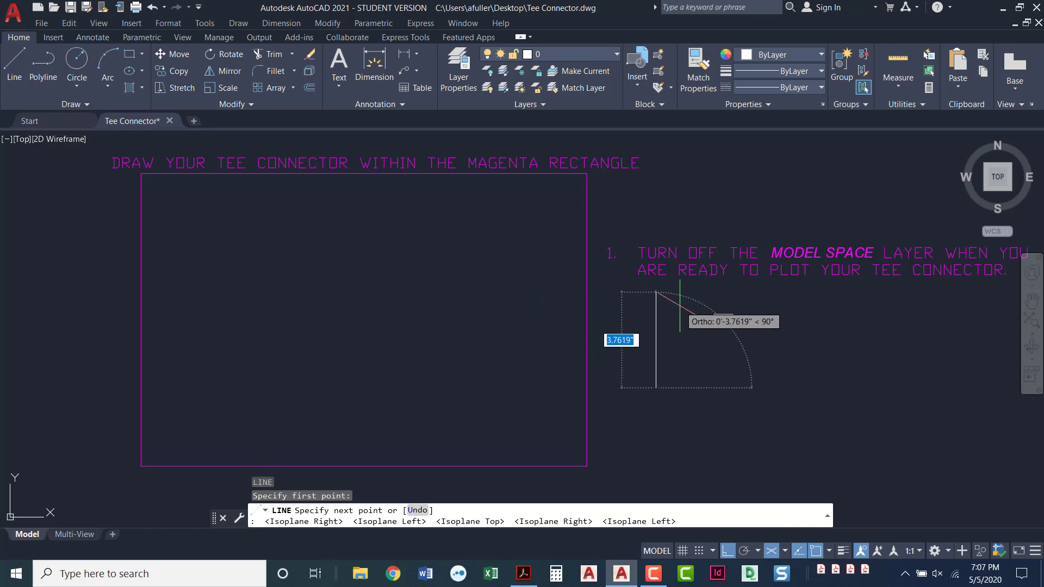
key("F5")
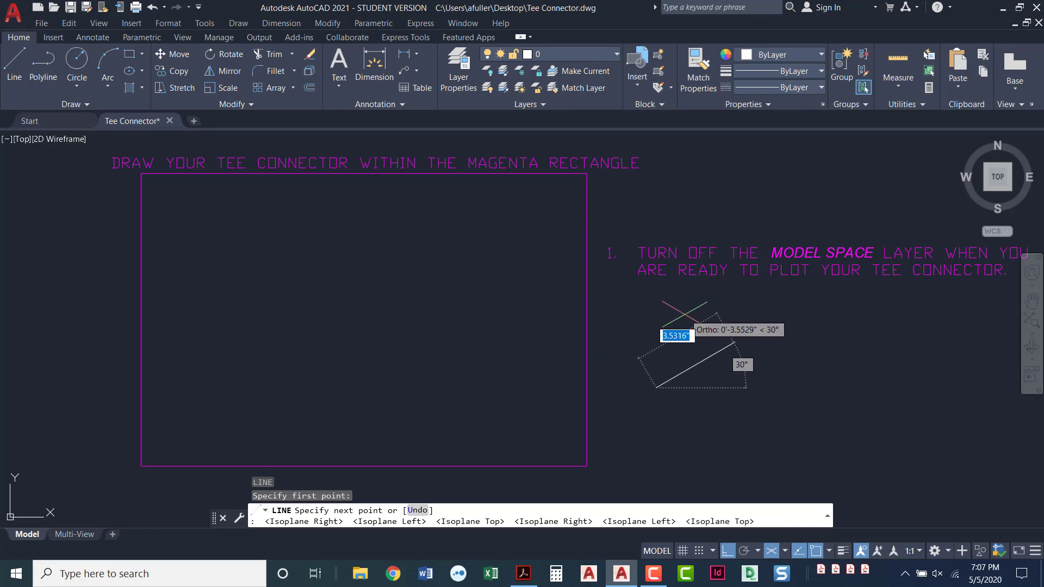
key("Escape")
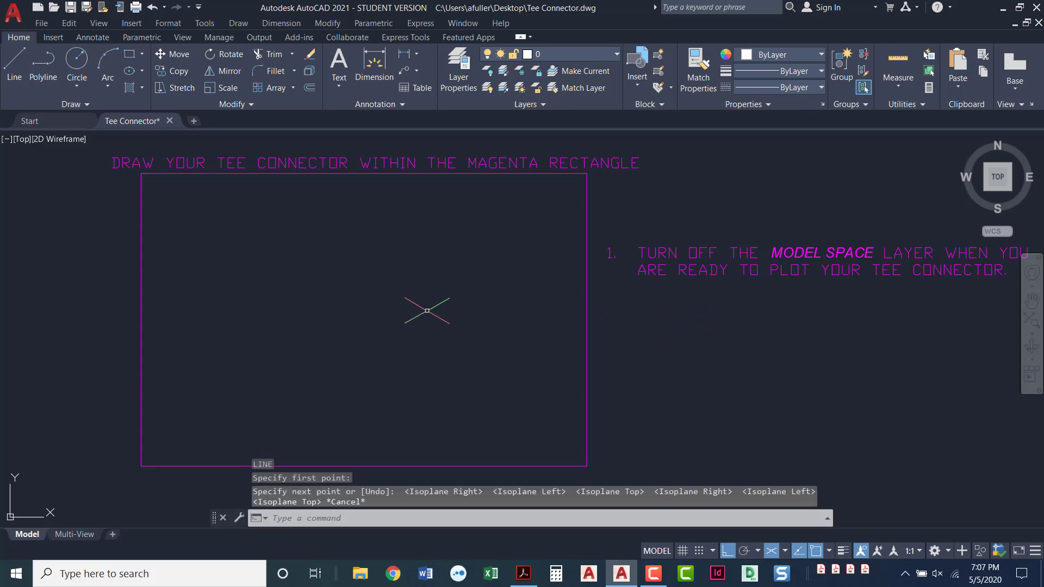
Draw a 5-inch construction line rising at 30° inside the magenta rectangle.
type("L")
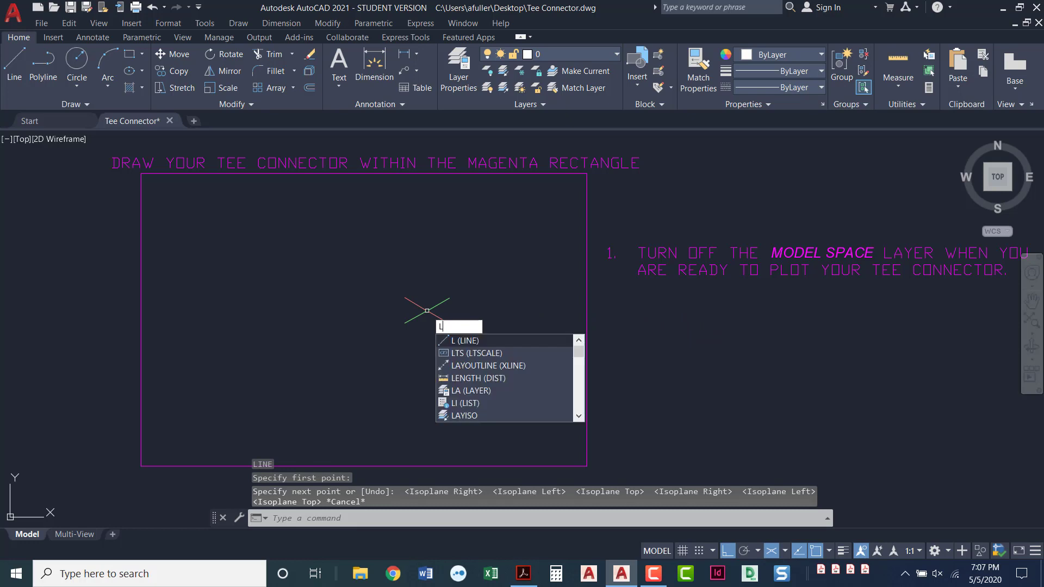
key("Return")
left_click(301, 333)
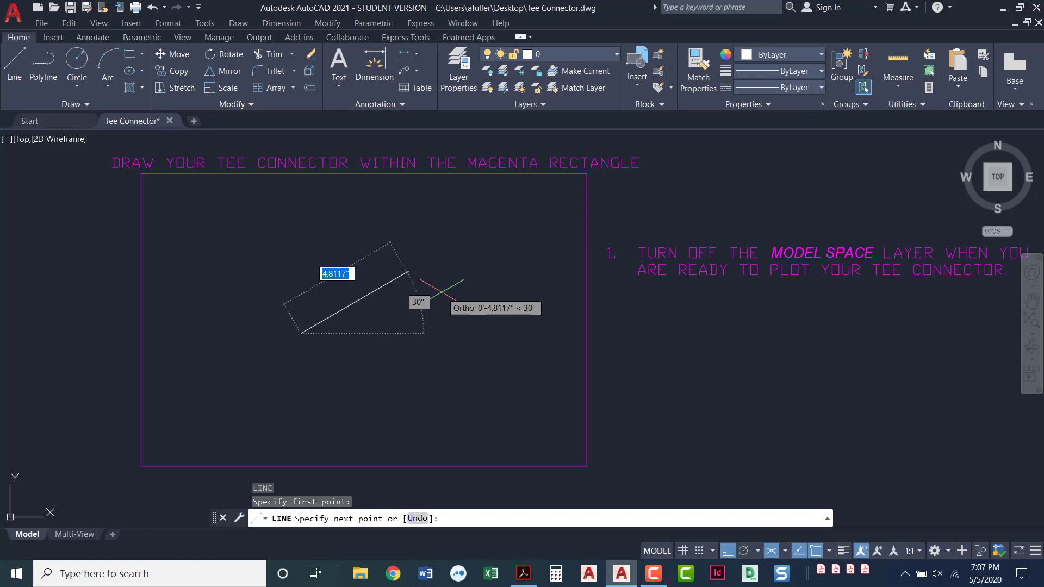
type("5")
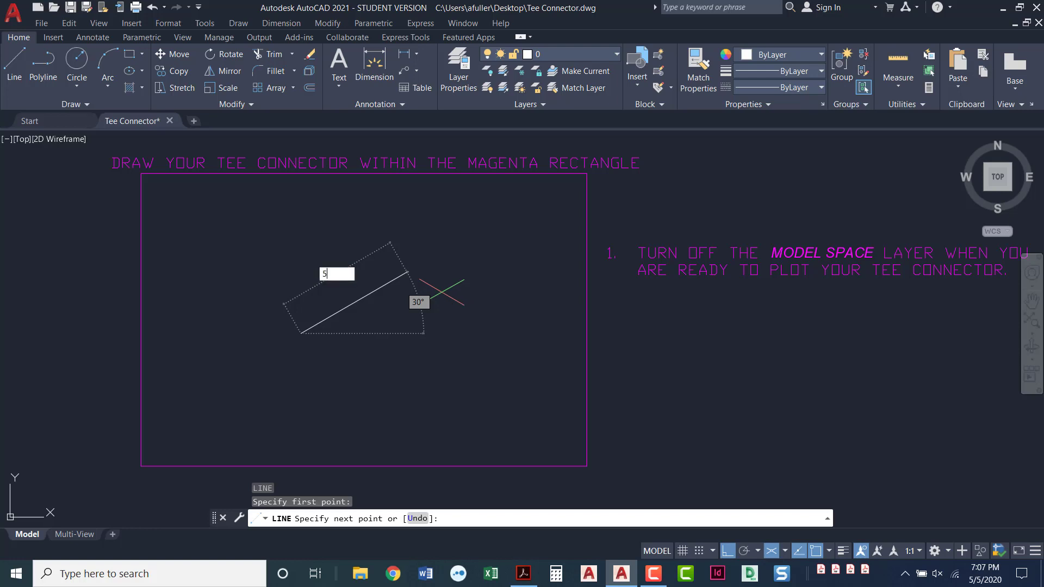
key("Return")
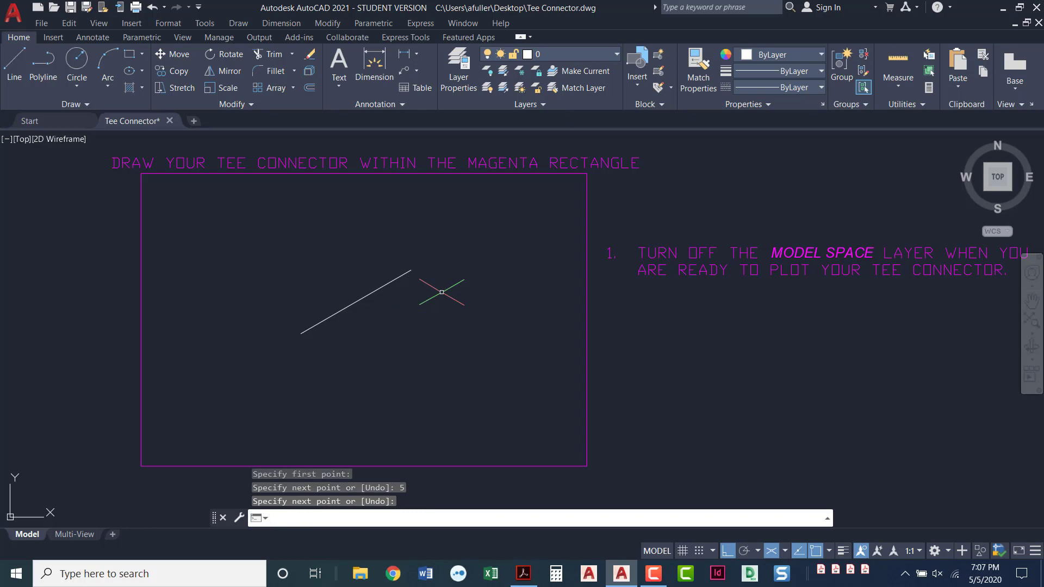
key("Return")
Draw a 3-inch vertical line down from the midpoint of the 30° line, using isoplane Right.
key("Return")
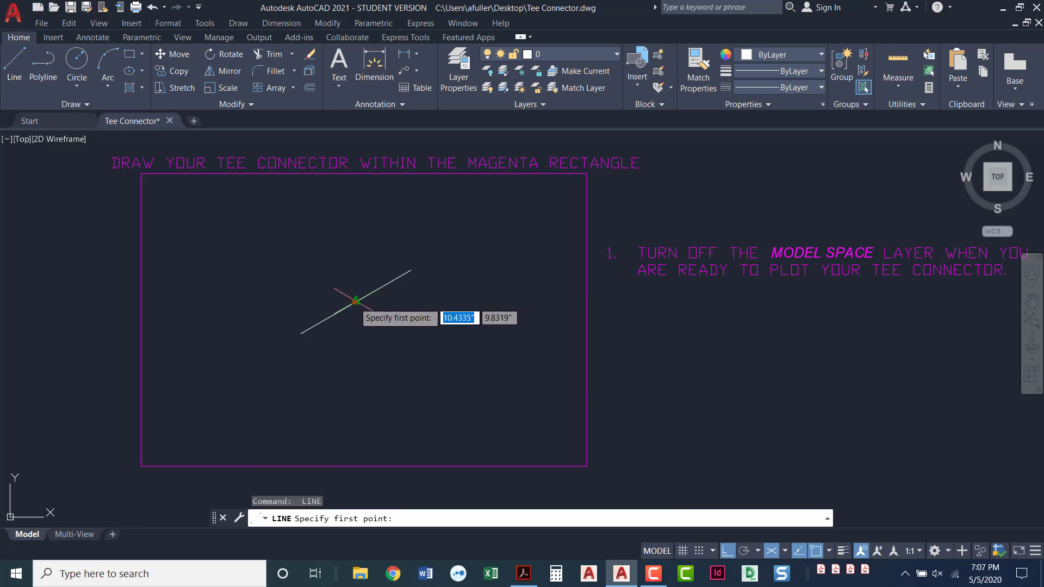
left_click(355, 300)
key("F5")
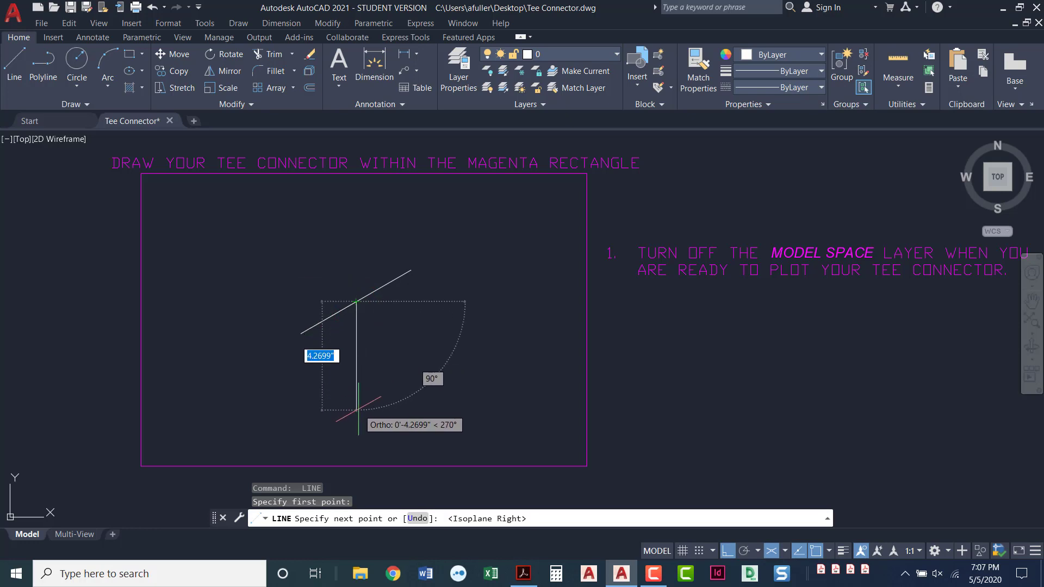
type("3")
key("Return")
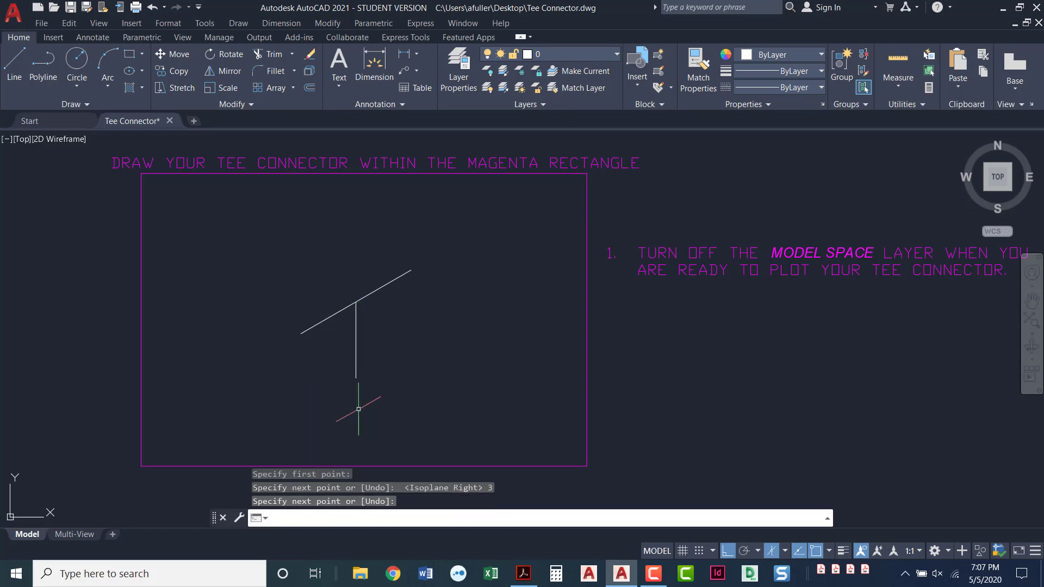
Switch to Acrobat and read the Step 4 instructions and Figure 7.25 on concentric isocircles.
key("alt+Tab")
scroll(276, 332, "down", 2)
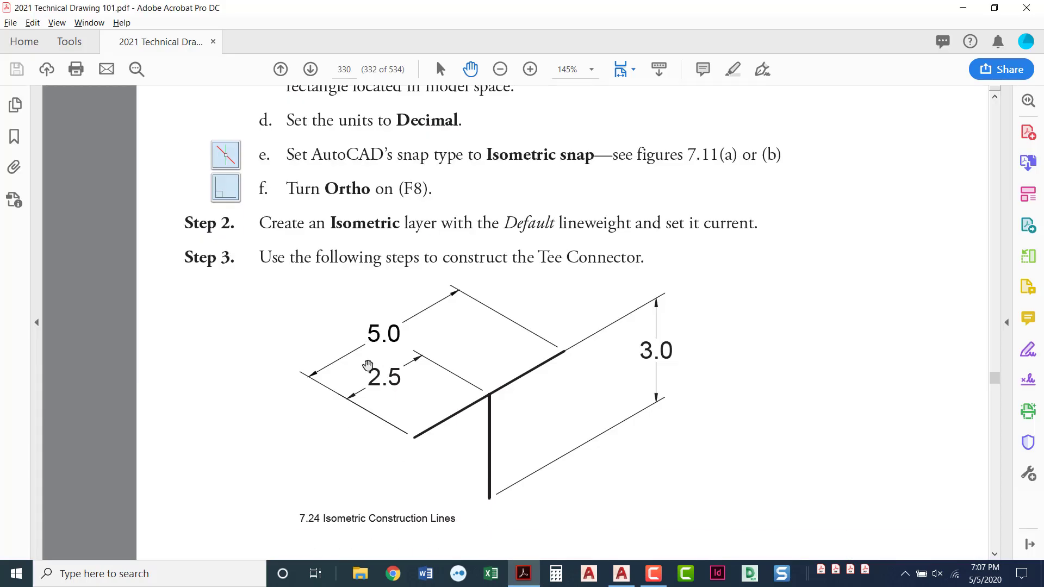
scroll(399, 359, "down", 1)
scroll(399, 359, "down", 10)
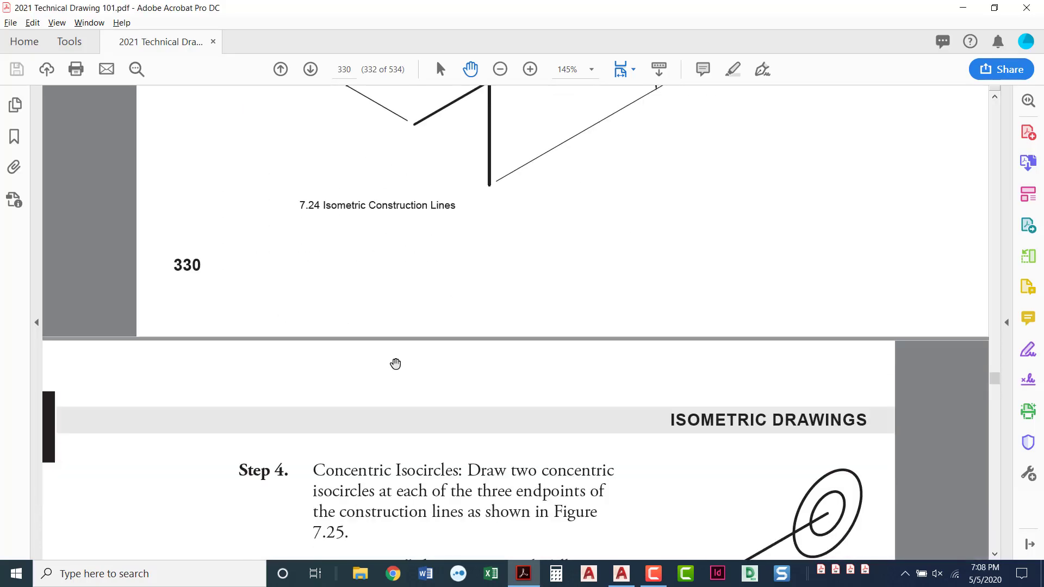
scroll(395, 363, "down", 1)
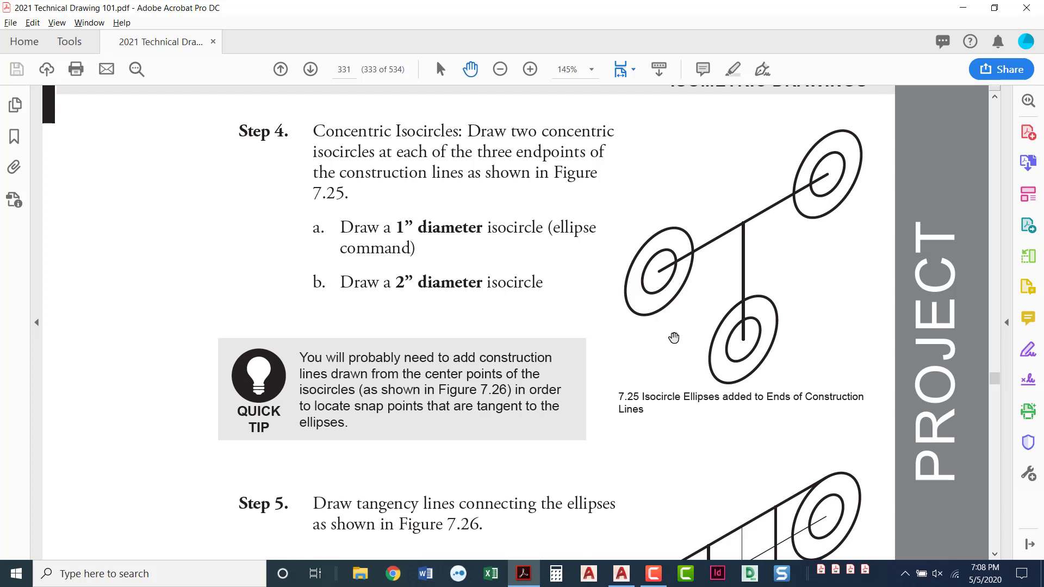
Switch to AutoCAD and begin an Ellipse with the Isocircle option, centred on the upper endpoint of the 30° line.
key("alt+Tab")
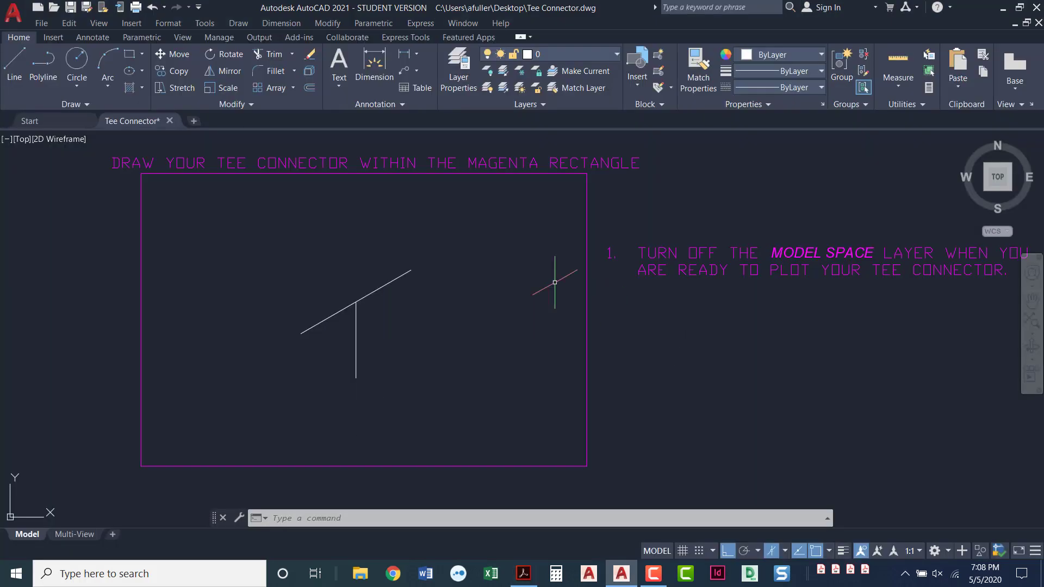
left_click(129, 71)
key("Escape")
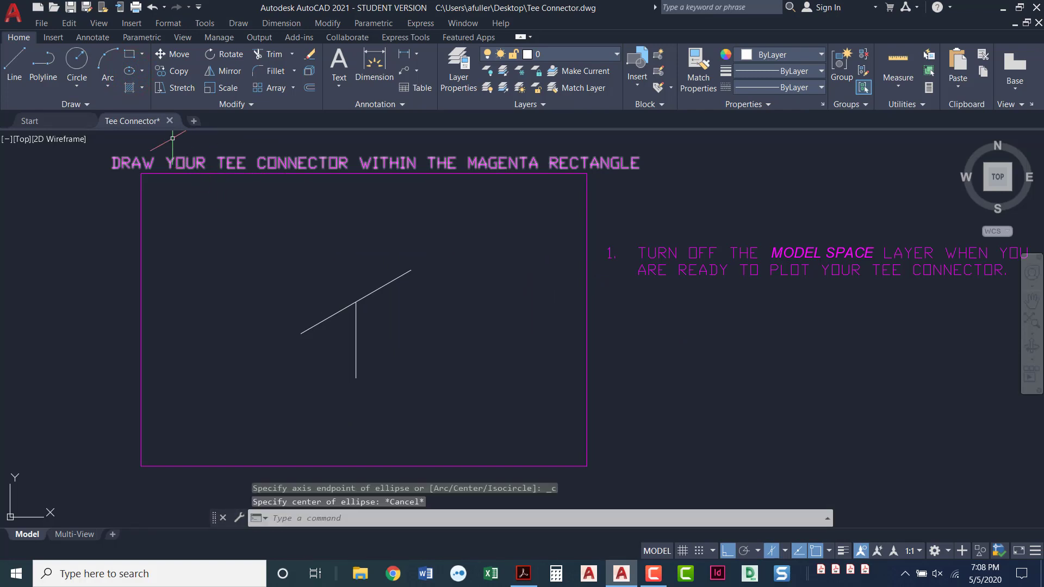
left_click(142, 71)
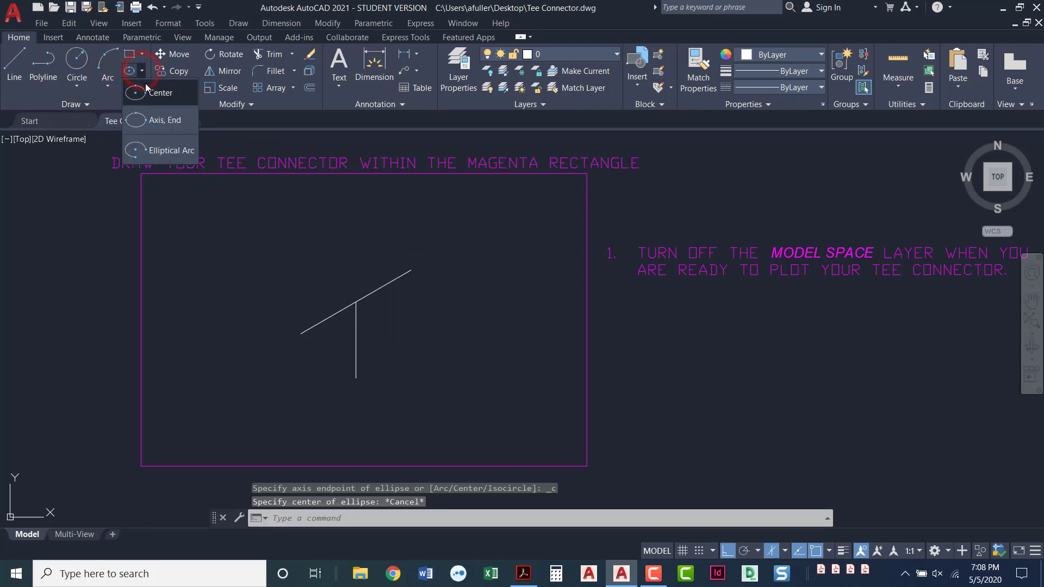
left_click(169, 120)
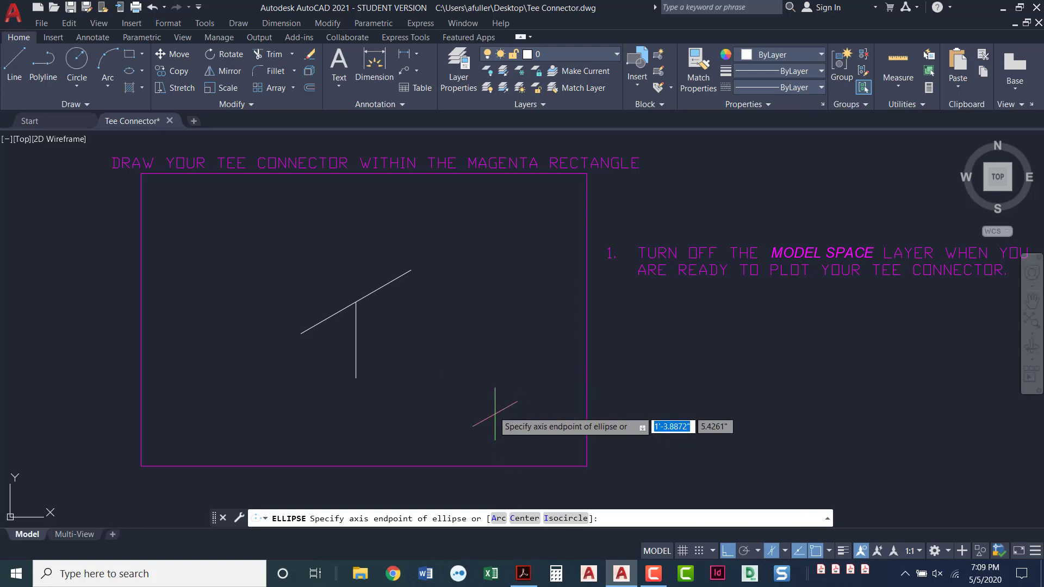
key("Down")
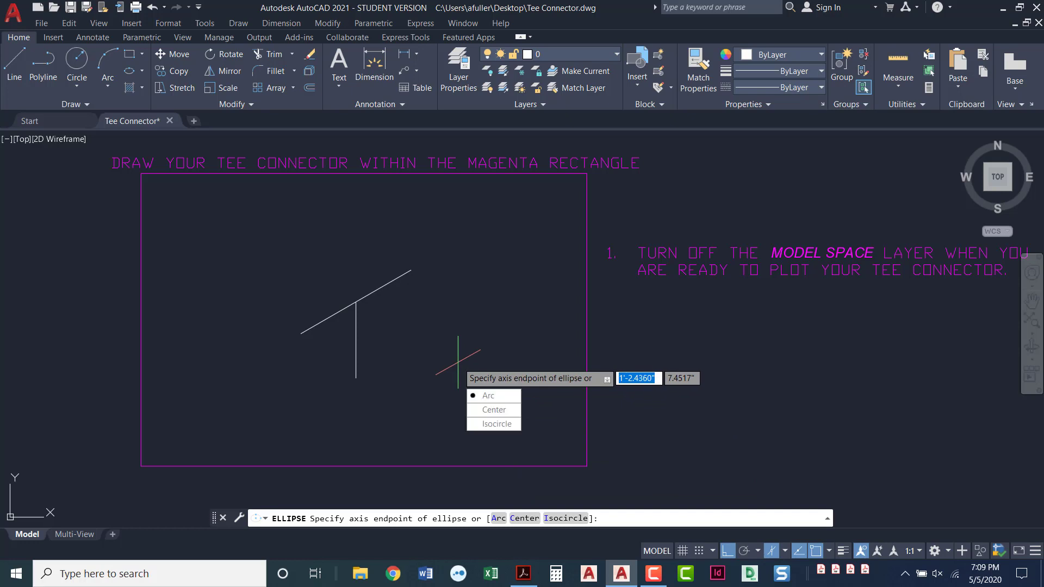
key("Down")
key("Down")
key("Return")
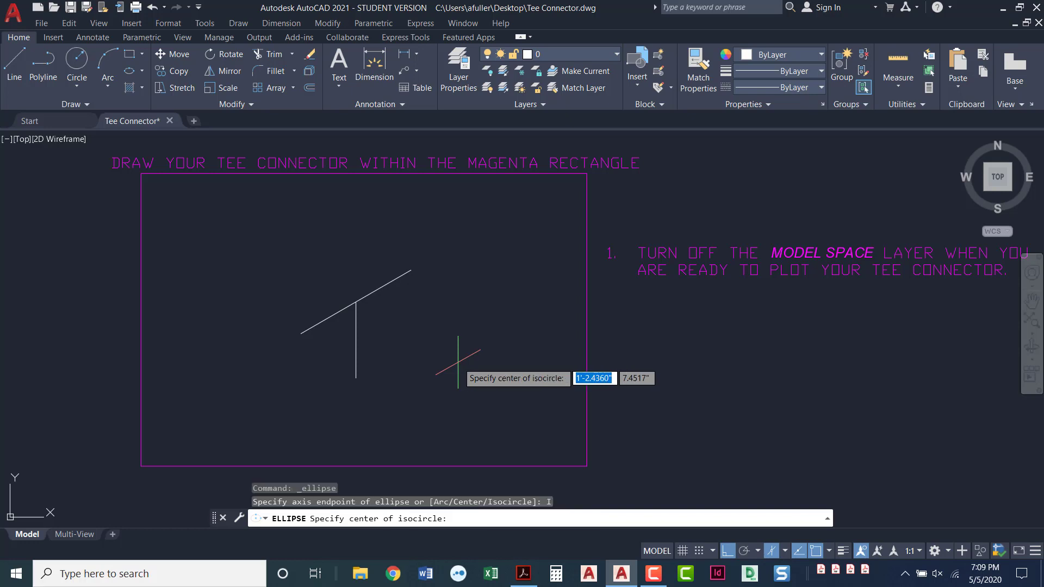
left_click(411, 270)
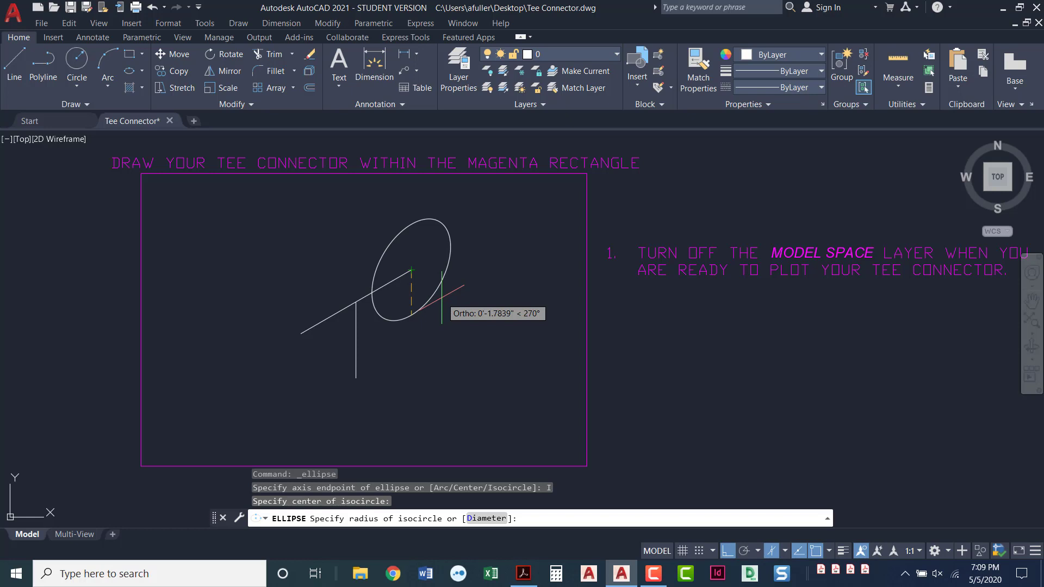
Preview the isocircle on the Left and Top isoplanes and return it to isoplane Right.
key("F5")
key("F5")
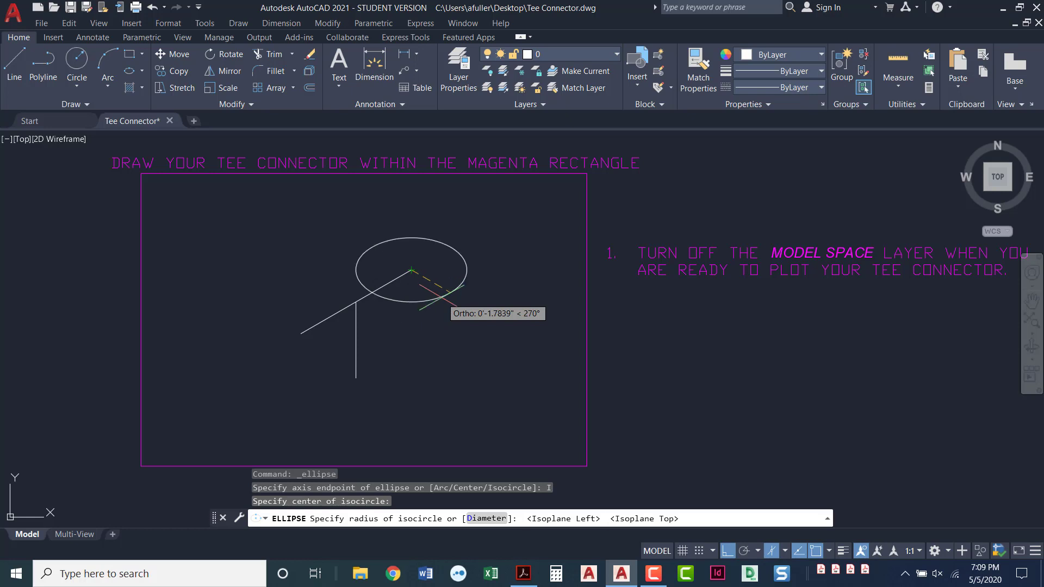
key("F5")
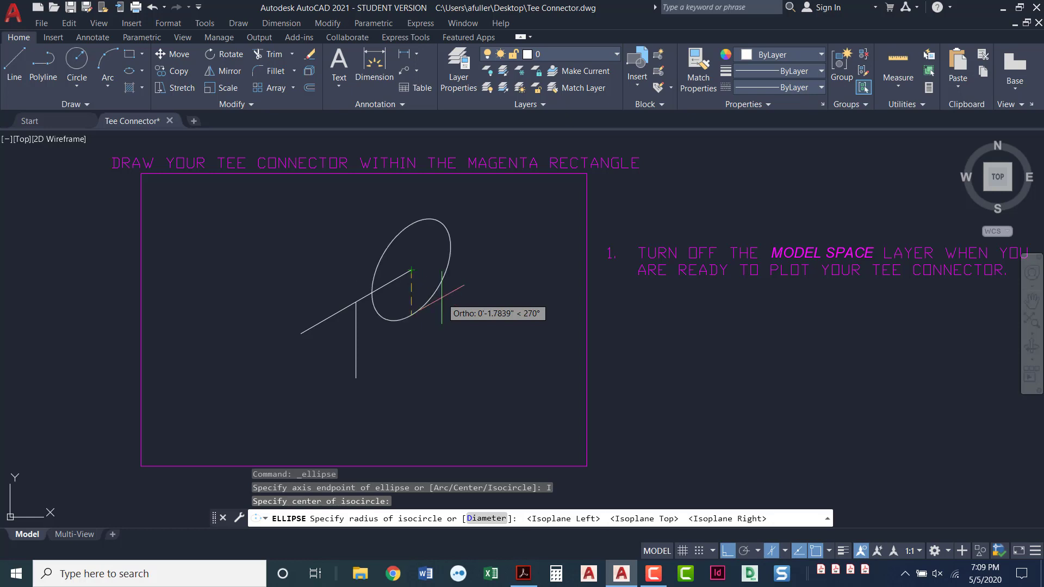
key("F5")
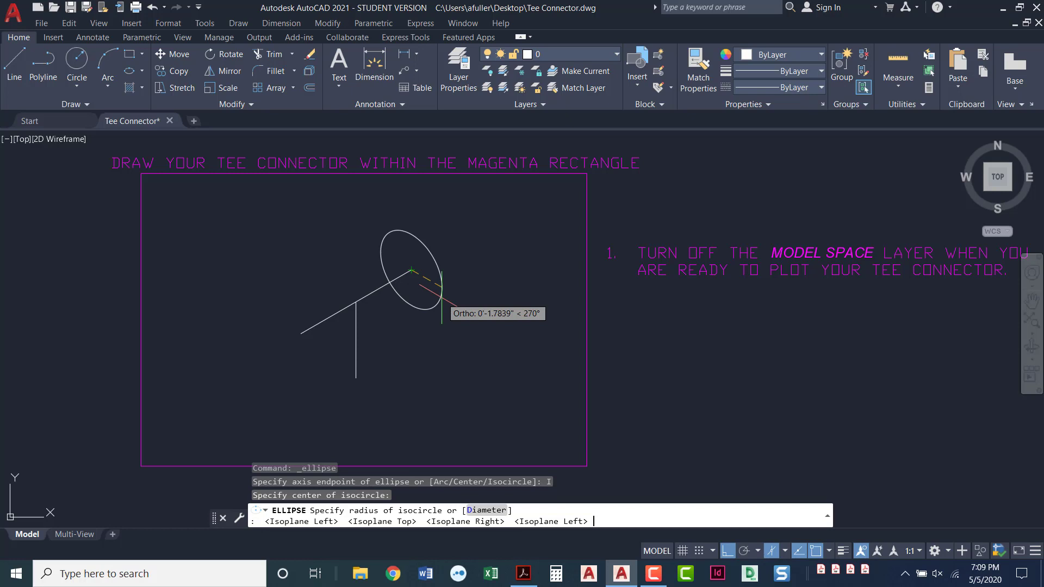
key("F5")
key("F5")
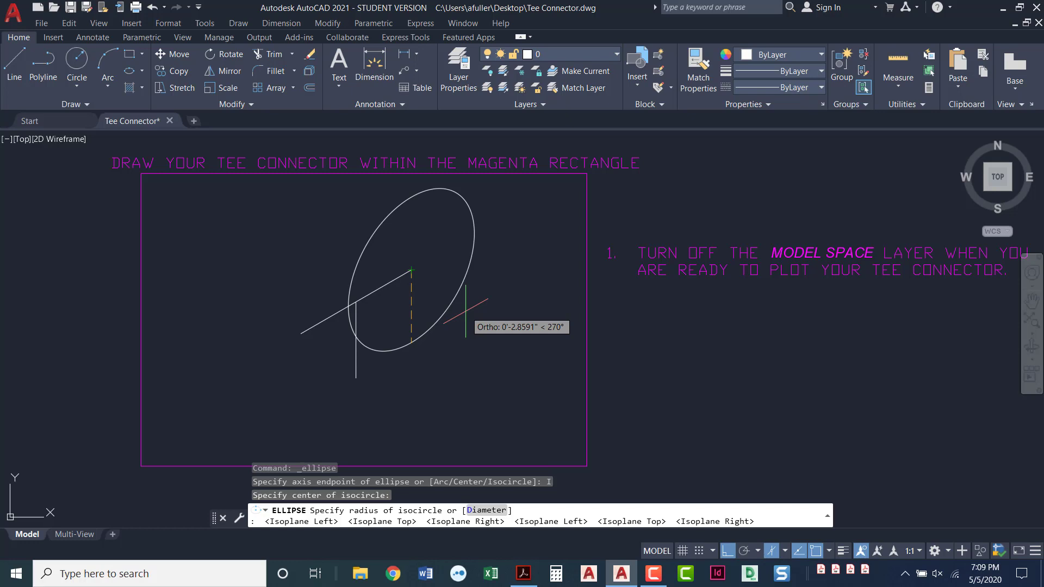
Complete the isocircle with the Diameter option and a diameter of 1 inch.
type("d")
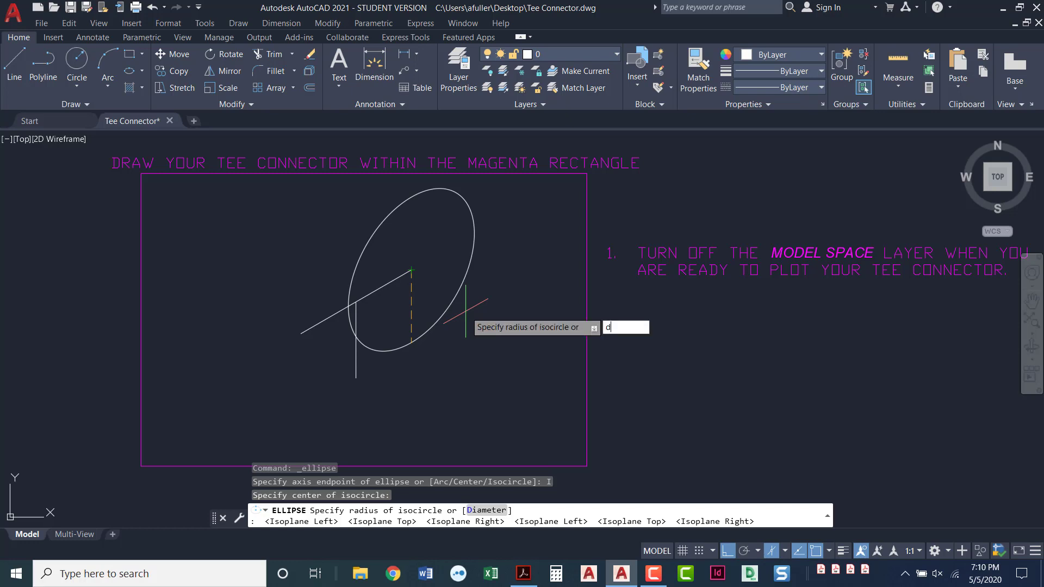
key("Return")
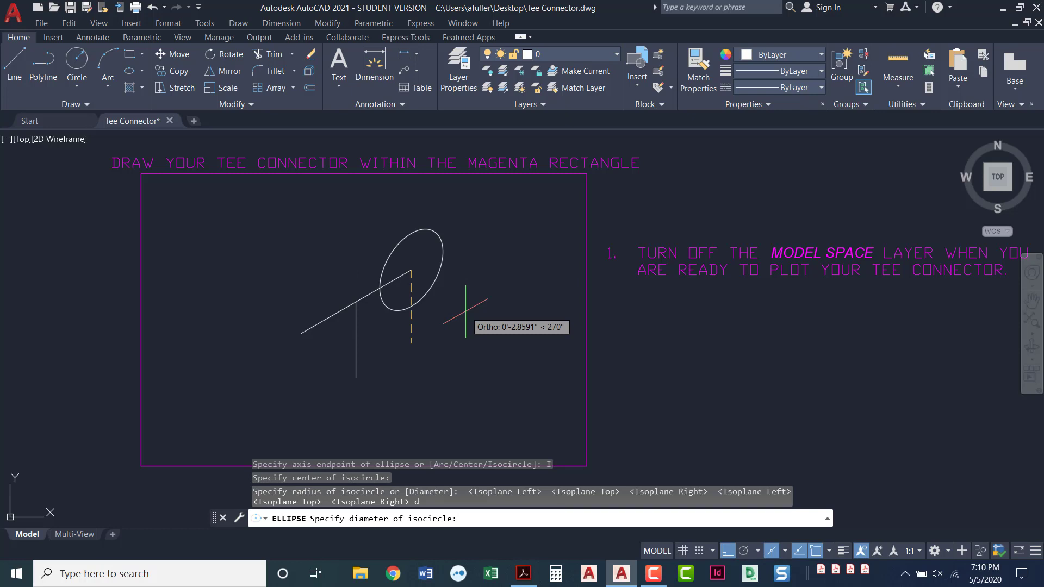
type("1")
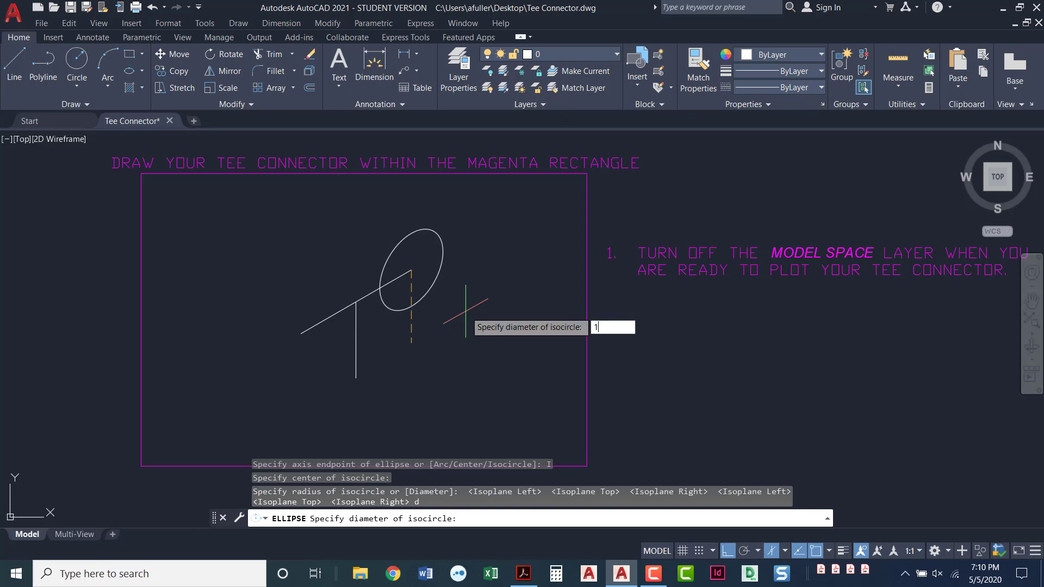
key("Return")
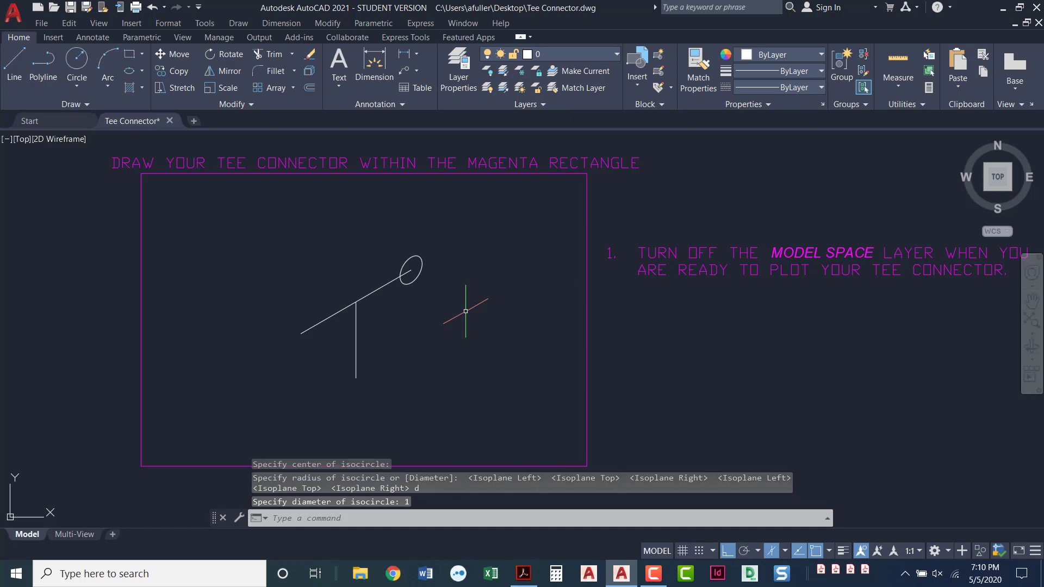
Draw a 2-inch-diameter isocircle concentric with the 1-inch isocircle at the upper endpoint of the 30° line.
left_click(127, 72)
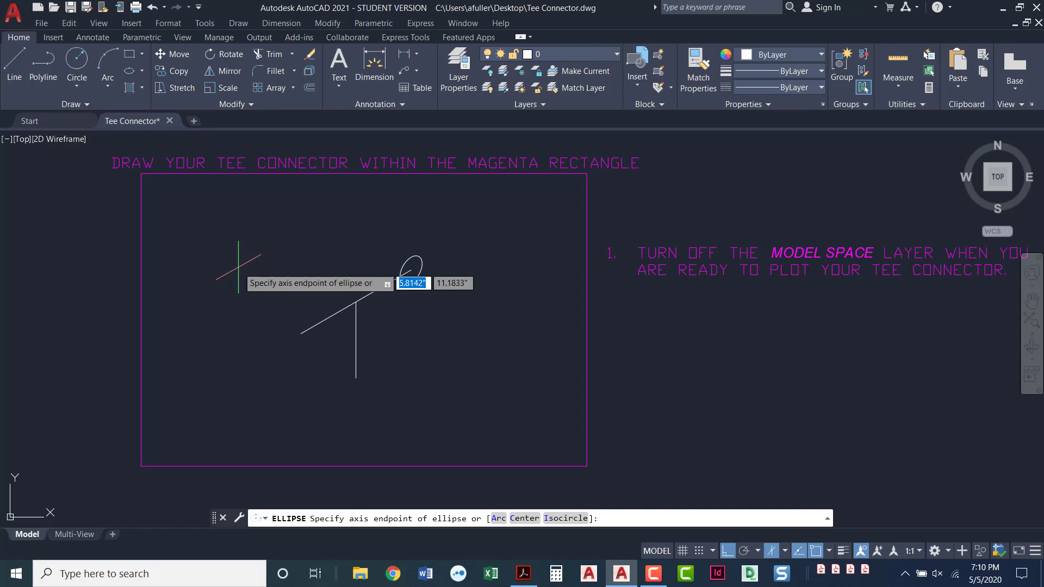
type("i")
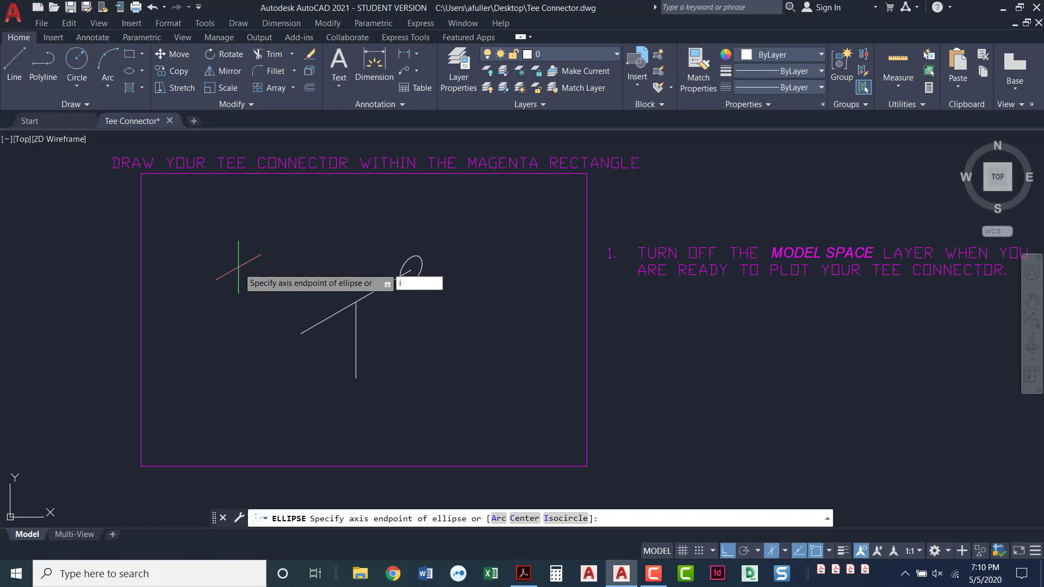
key("Return")
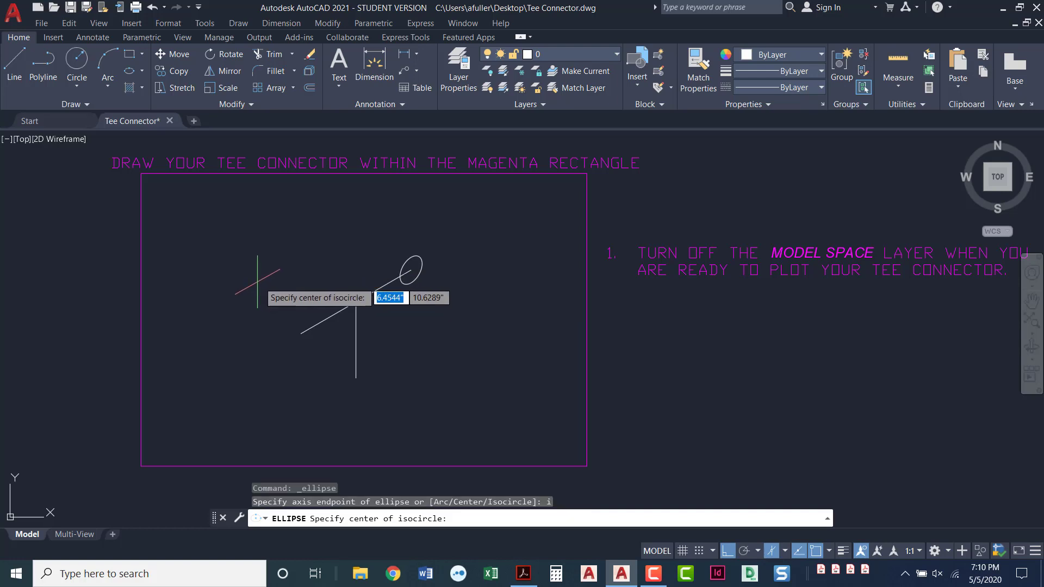
left_click(412, 272)
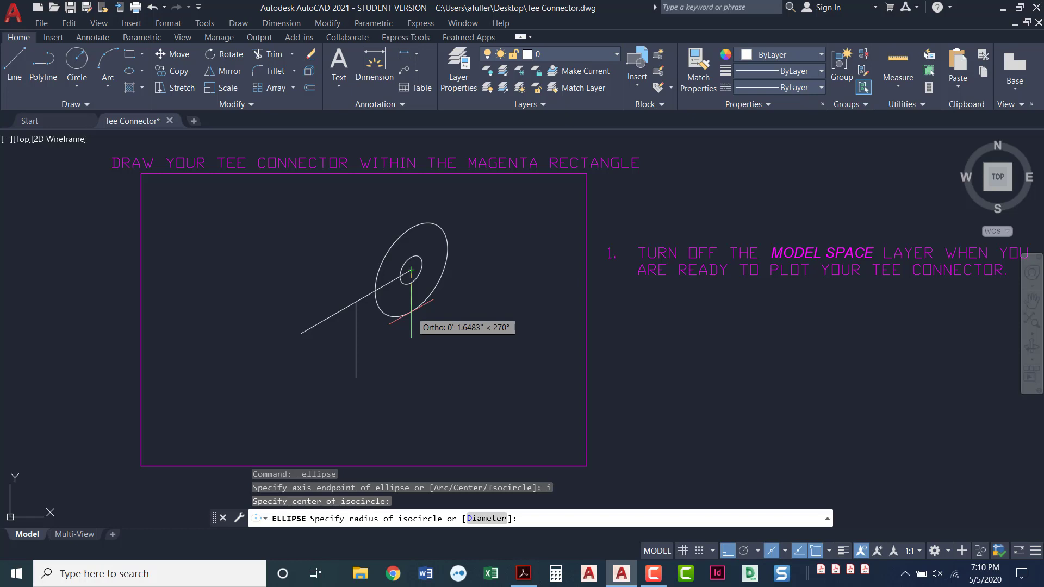
type("d")
key("Return")
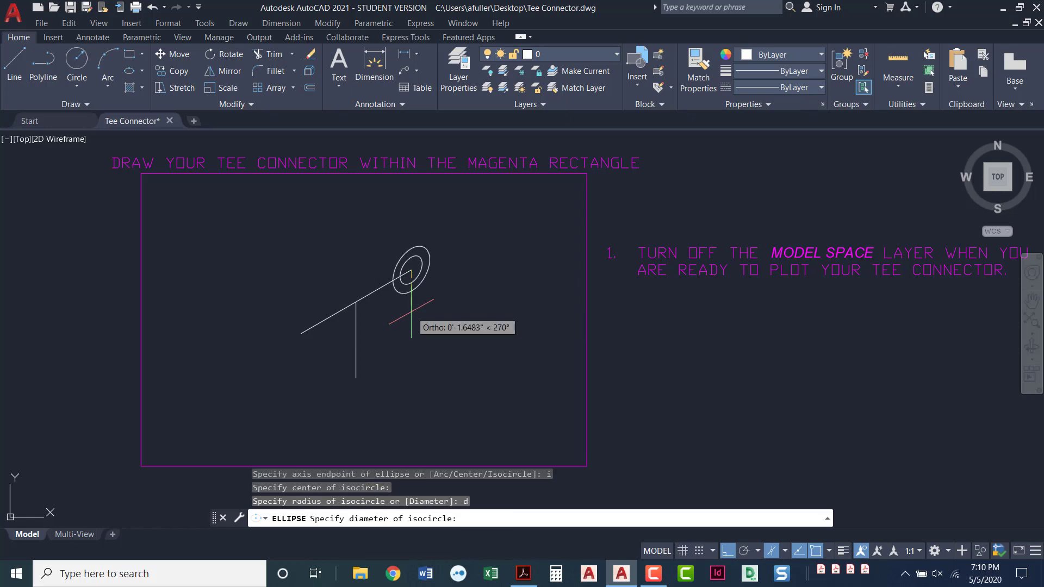
type("2")
key("Return")
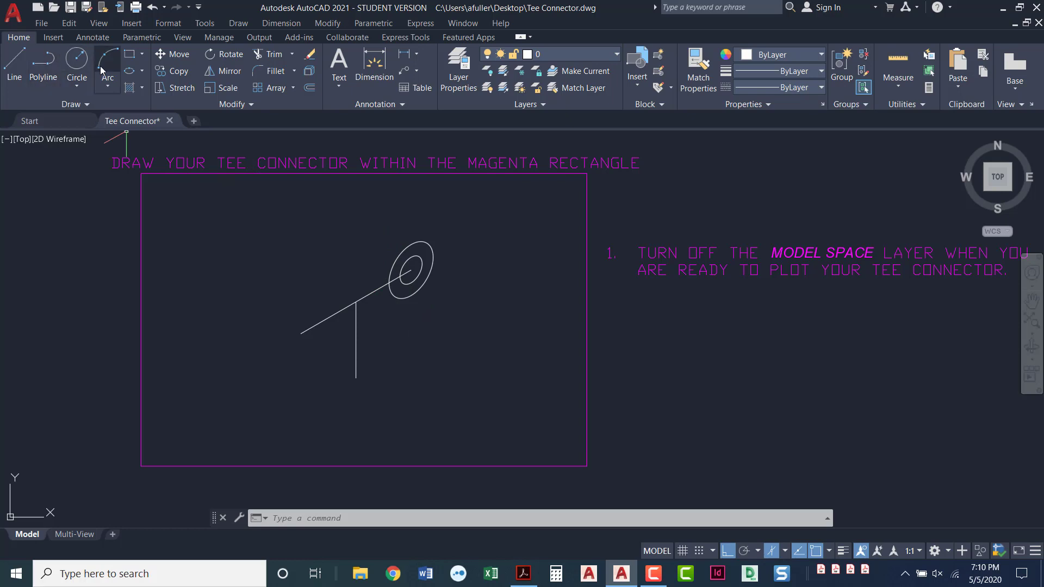
Copy both concentric isocircles from their centre to the lower endpoint of the 30° line and the bottom endpoint of the vertical line.
left_click(173, 72)
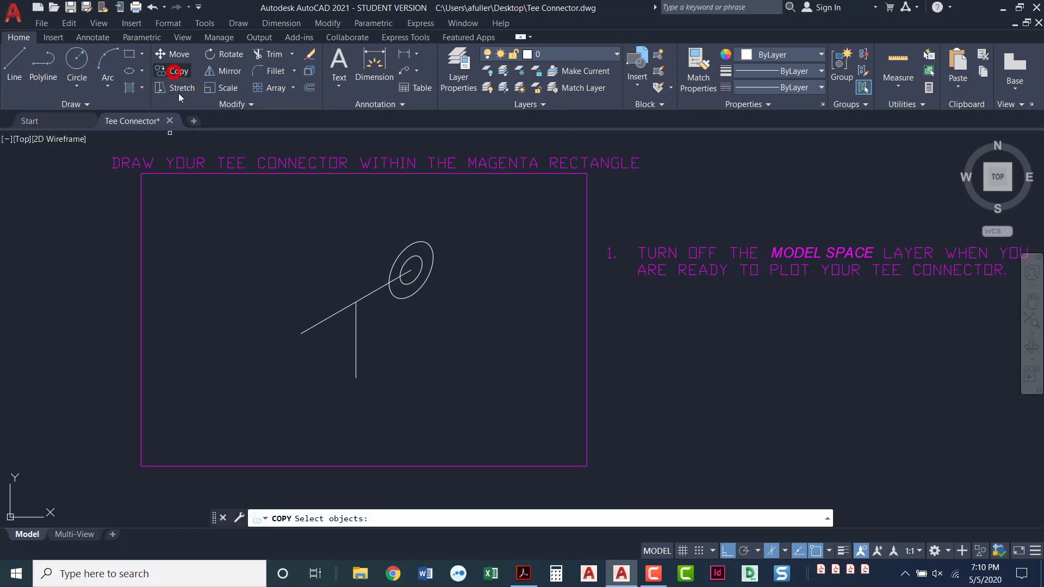
left_click(431, 279)
left_click(418, 267)
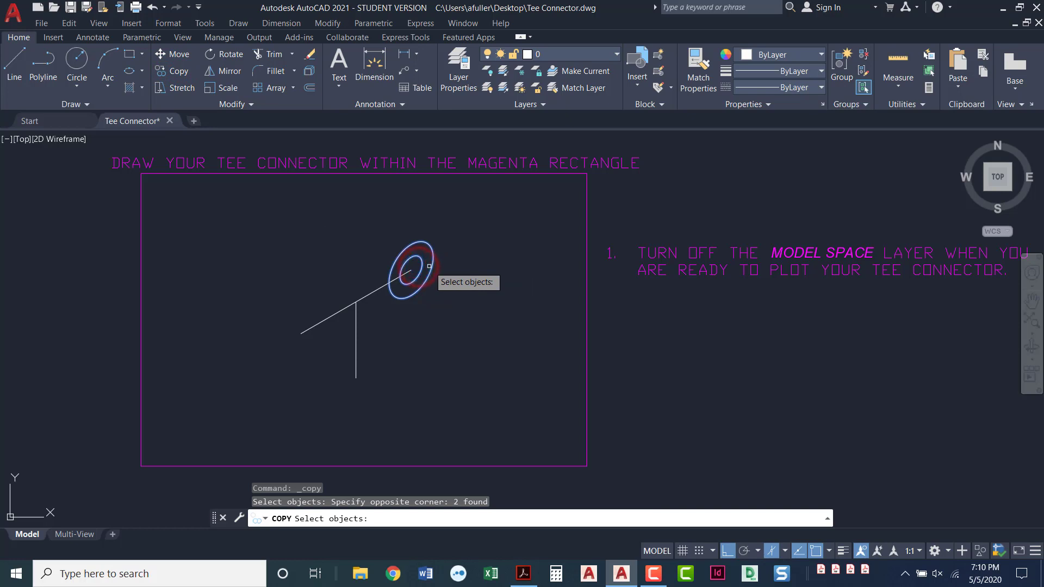
key("Return")
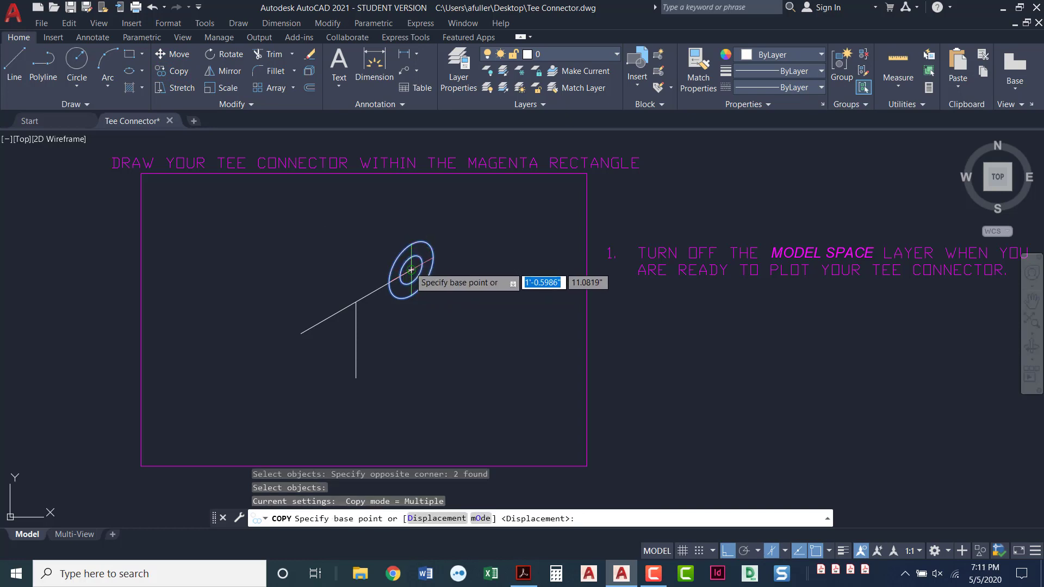
left_click(417, 262)
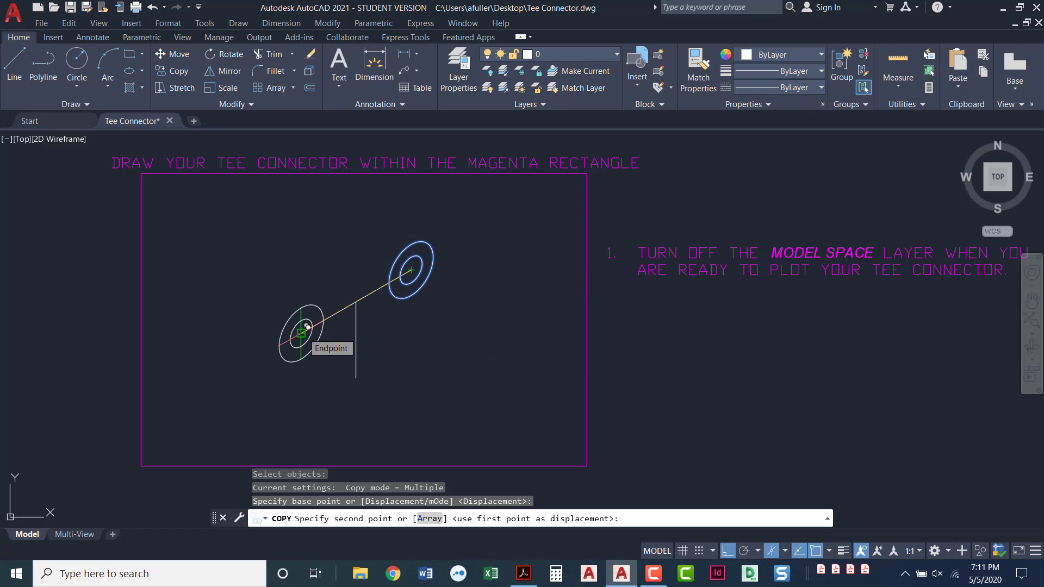
left_click(301, 333)
left_click(411, 346)
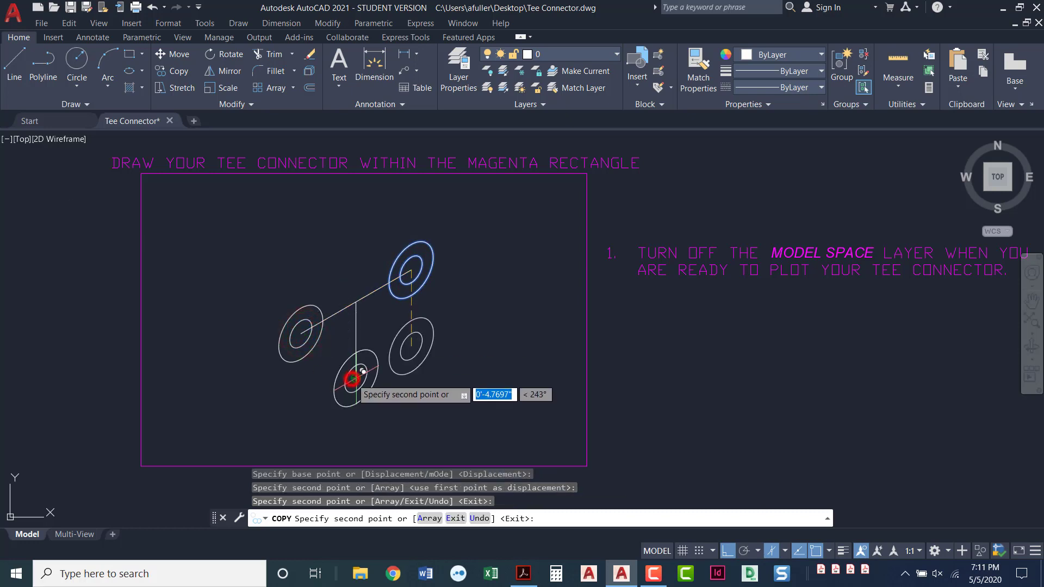
key("Return")
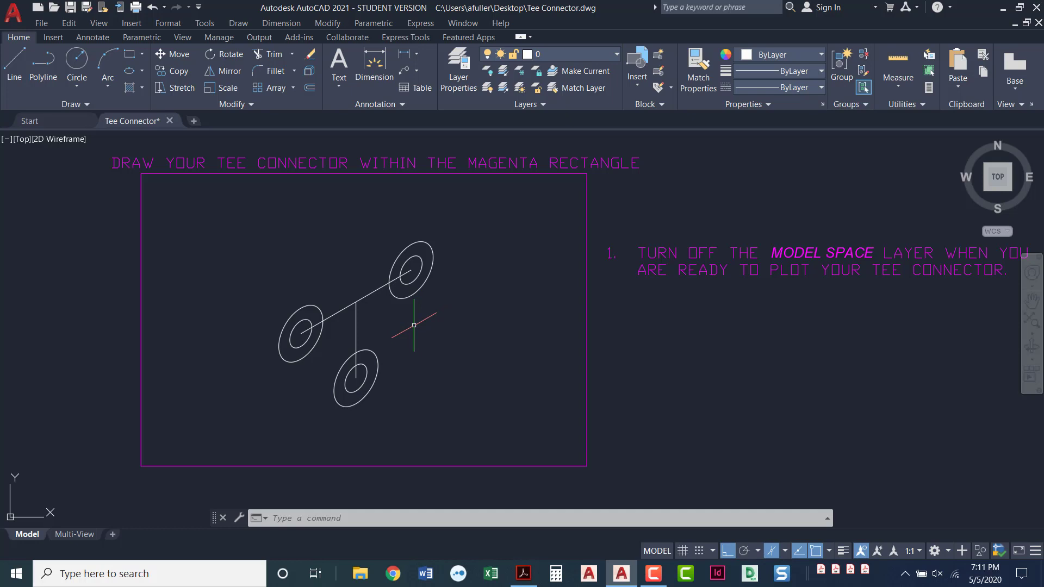
Switch to Acrobat and read Steps 5 and 6 with Figure 7.26 on adding tangency lines and trimming.
key("alt+Tab")
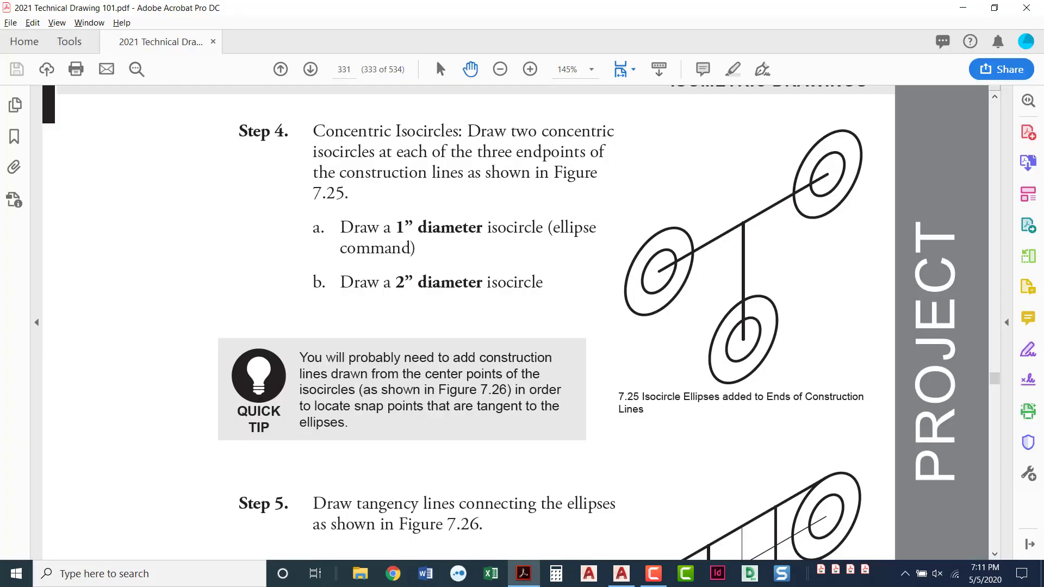
scroll(407, 322, "down", 5)
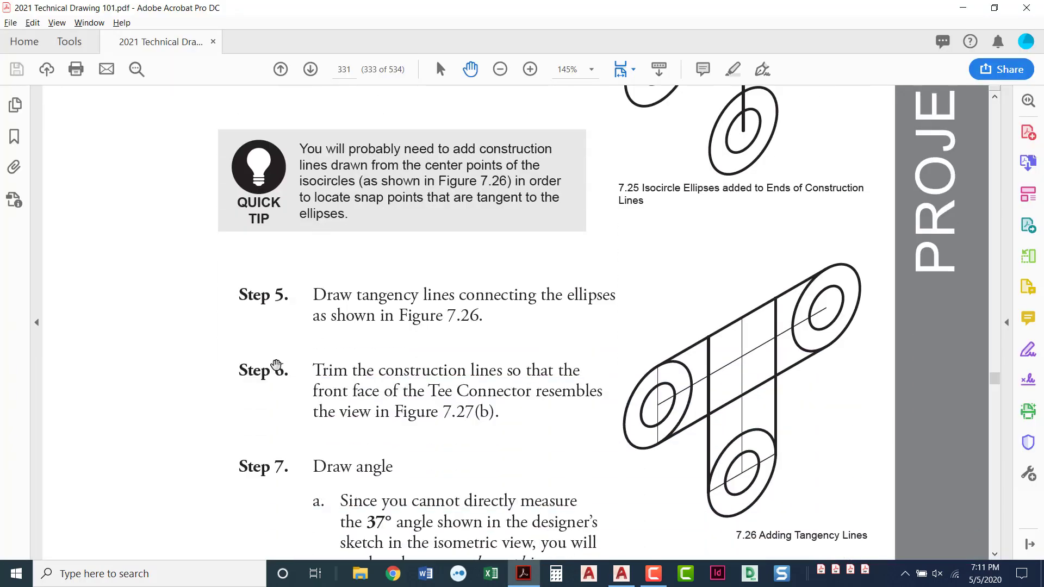
scroll(276, 364, "down", 3)
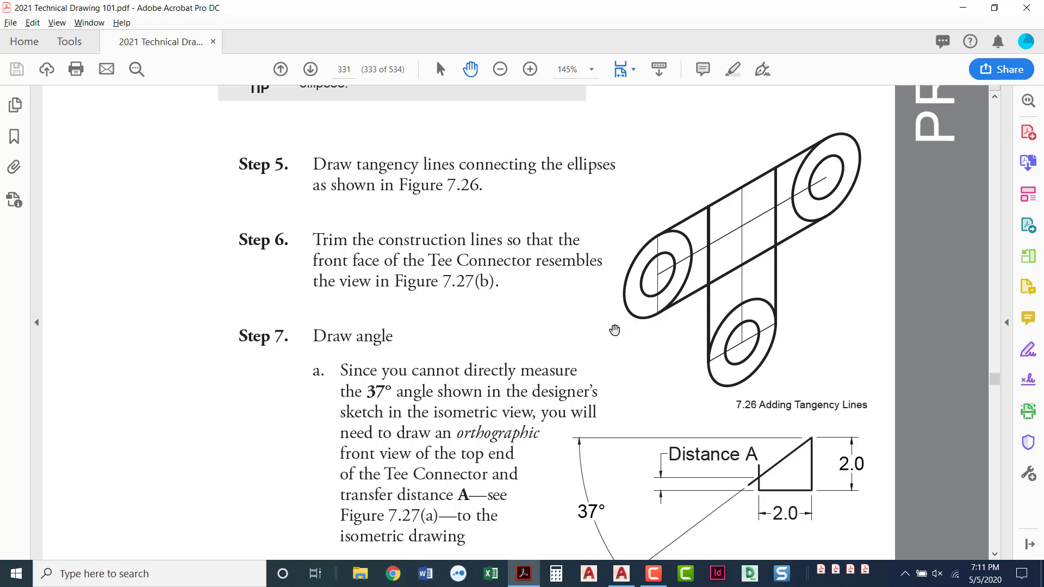
Switch to AutoCAD and copy the 30° construction line 1 inch straight up and 1 inch straight down as tangency lines.
key("alt+Tab")
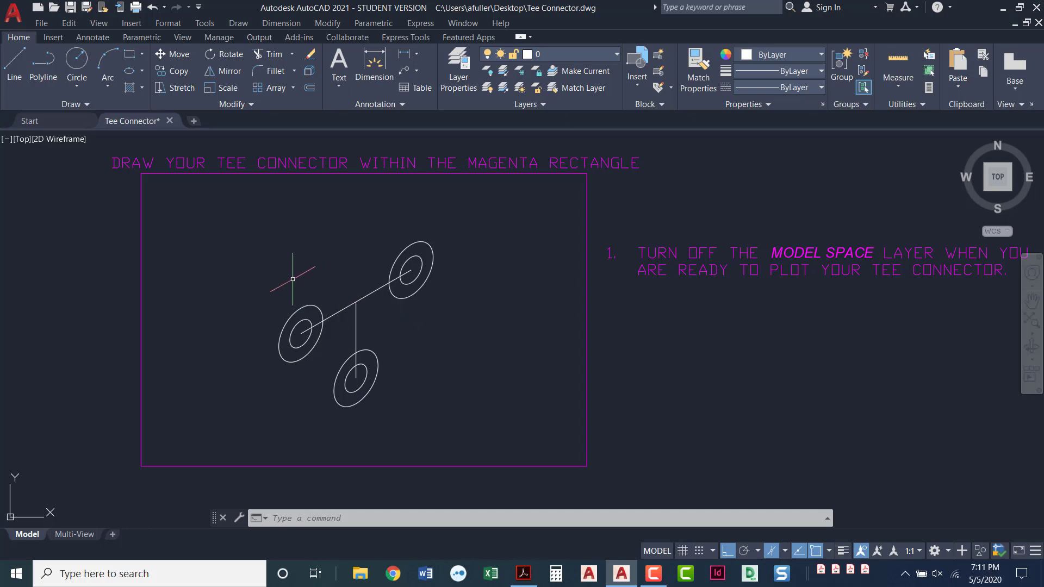
left_click(179, 71)
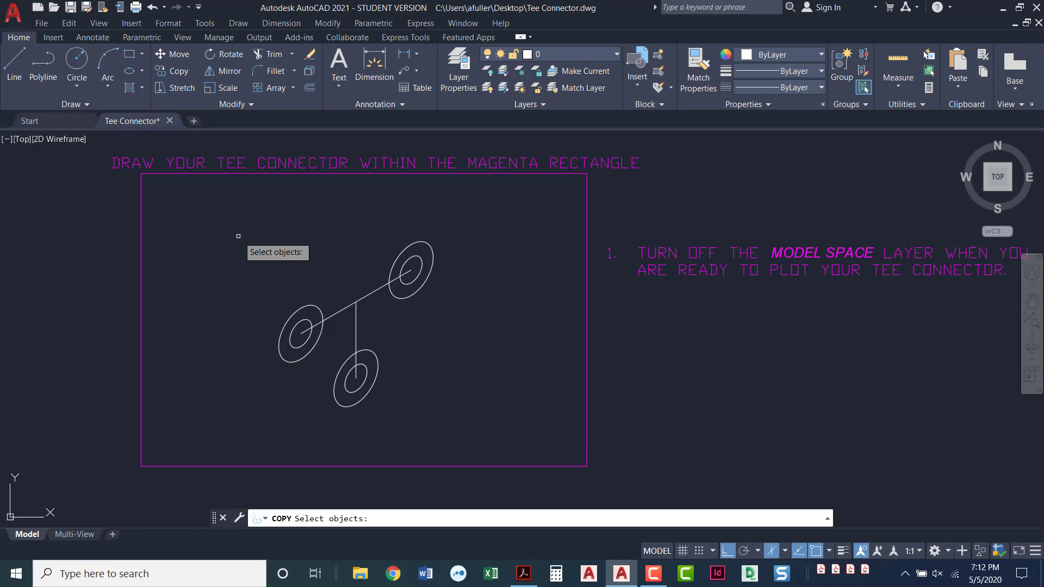
left_click(365, 292)
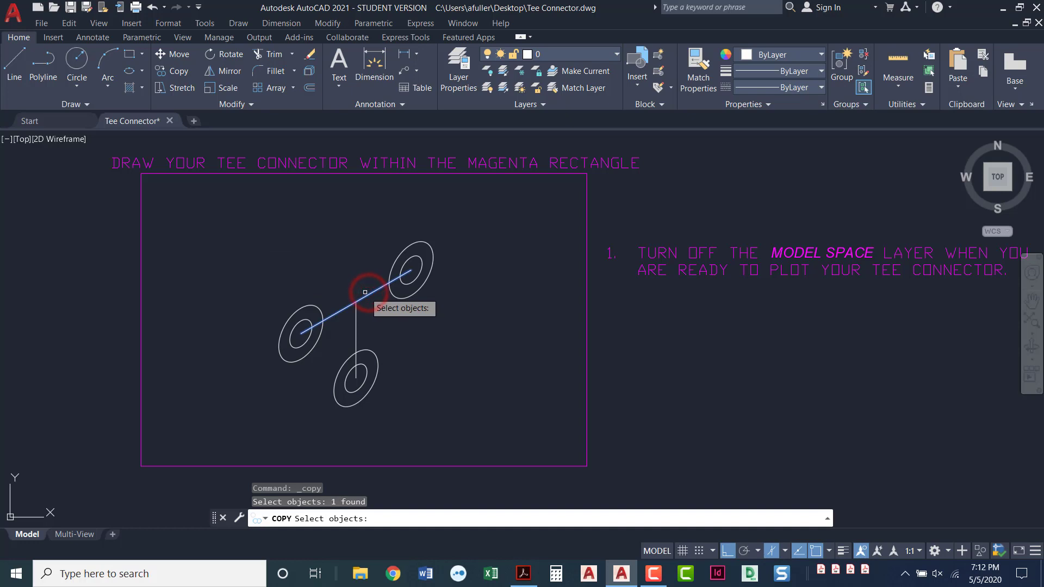
key("Return")
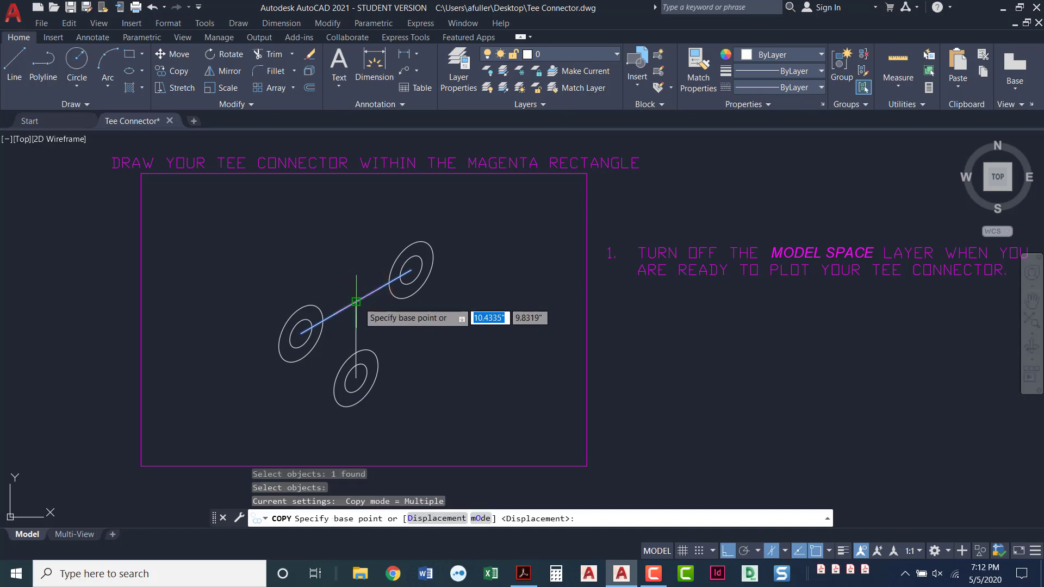
left_click(356, 302)
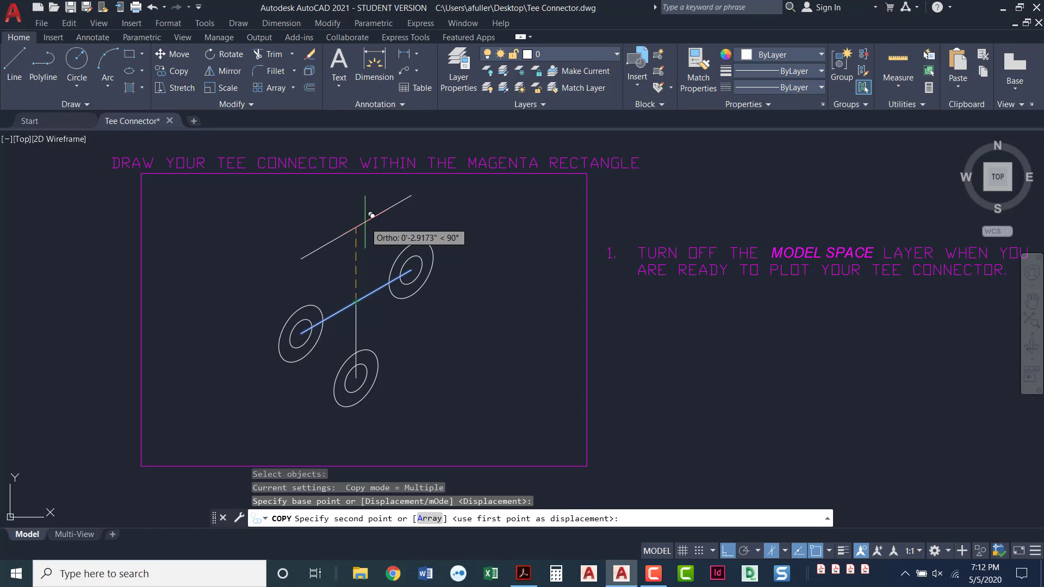
type("1")
key("Return")
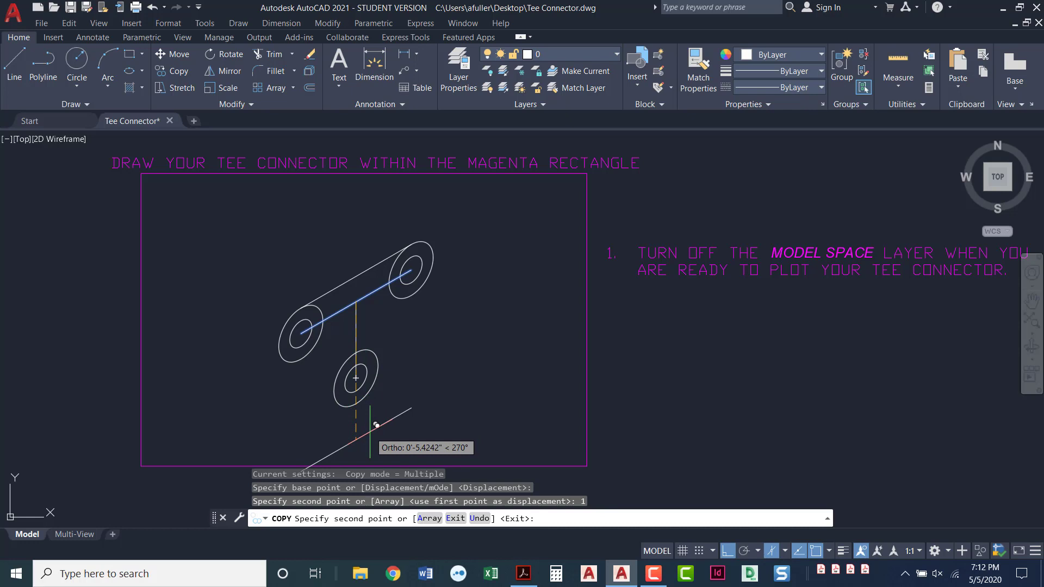
type("1")
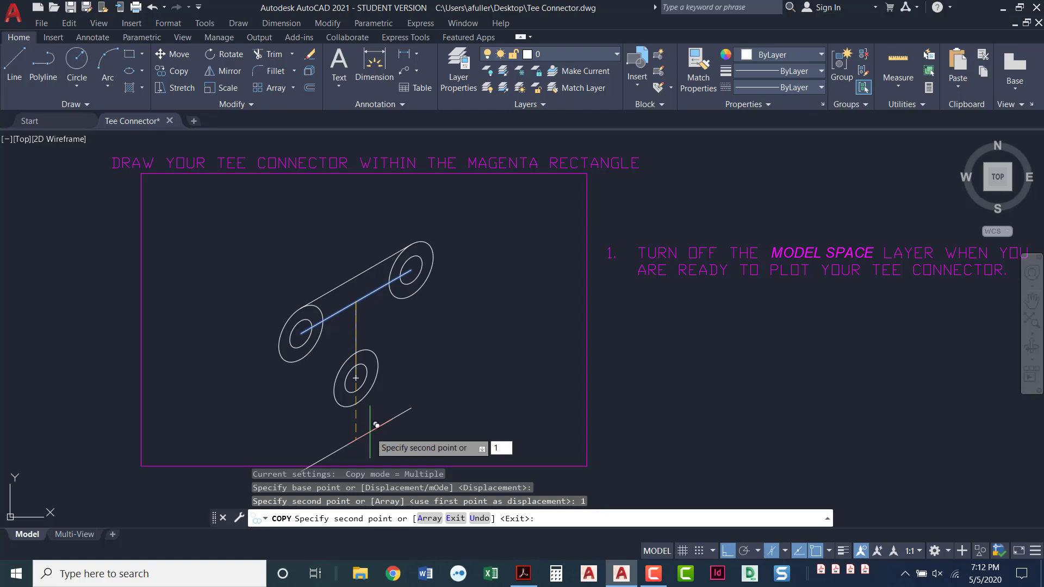
key("Return")
key("Return")
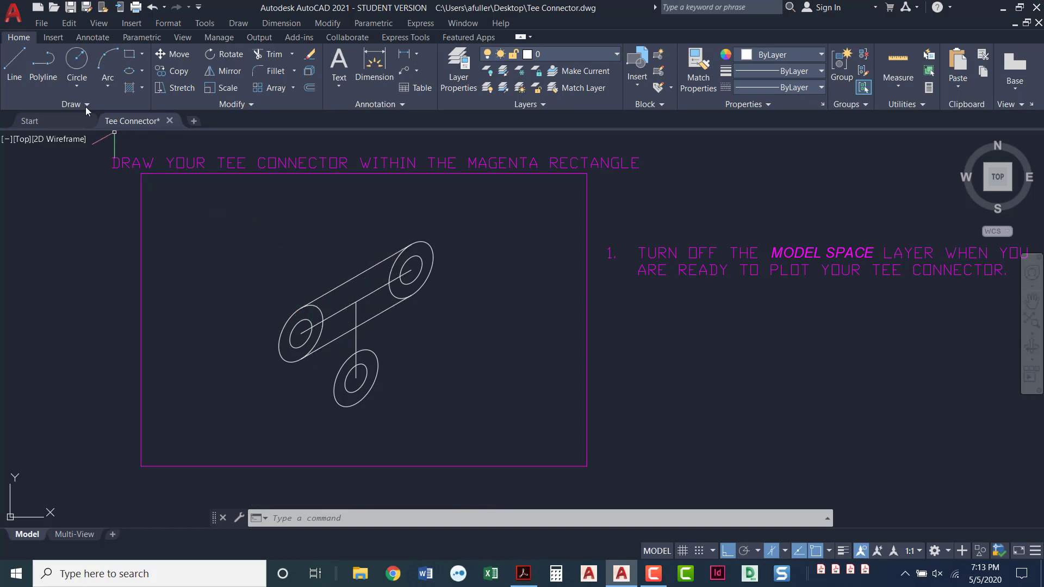
Copy the vertical construction line 1 inch to each side along the 30° axis as tangency lines for the lower isocircle.
left_click(173, 73)
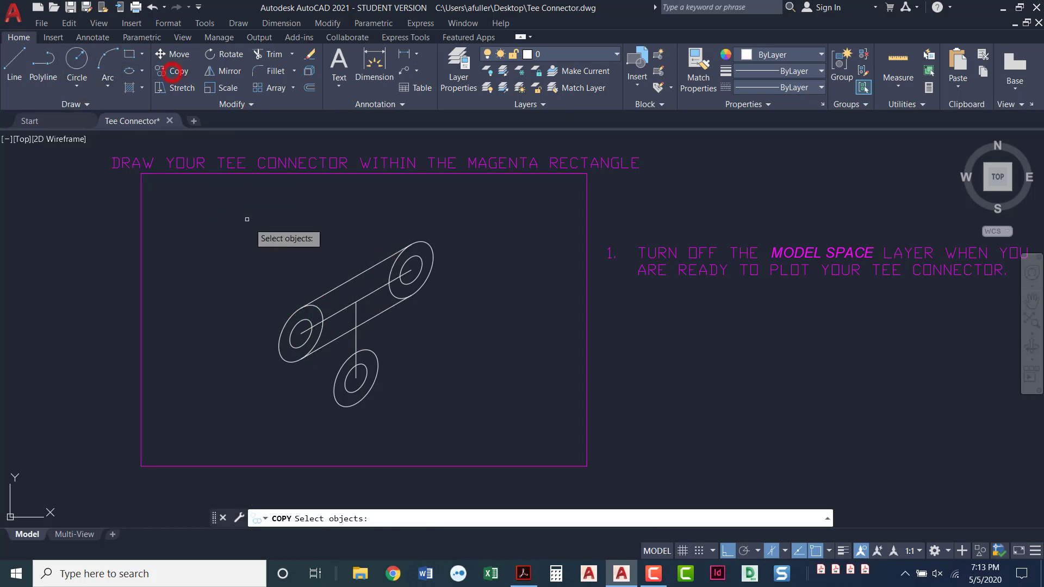
left_click(356, 343)
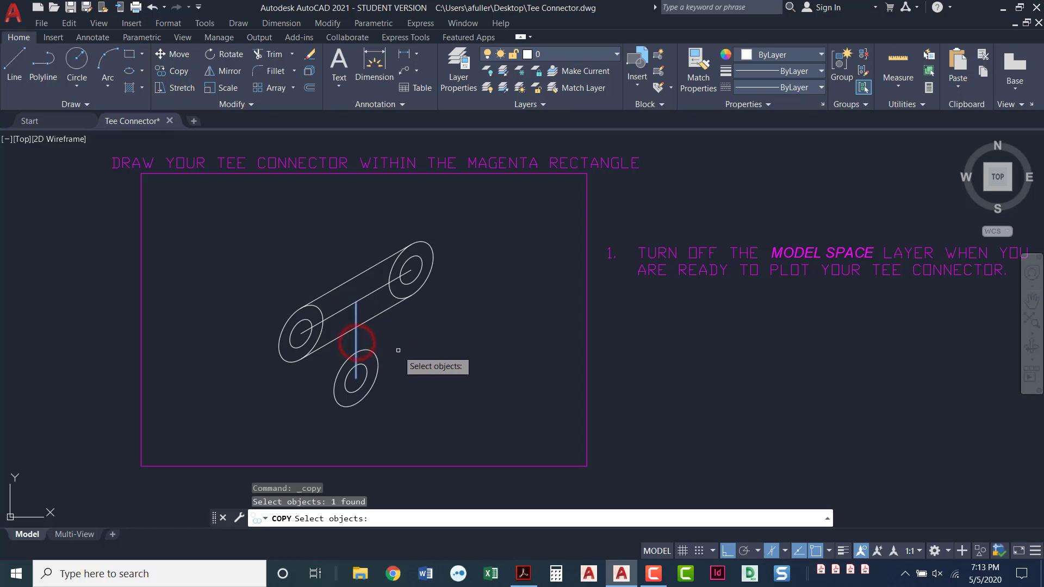
key("Return")
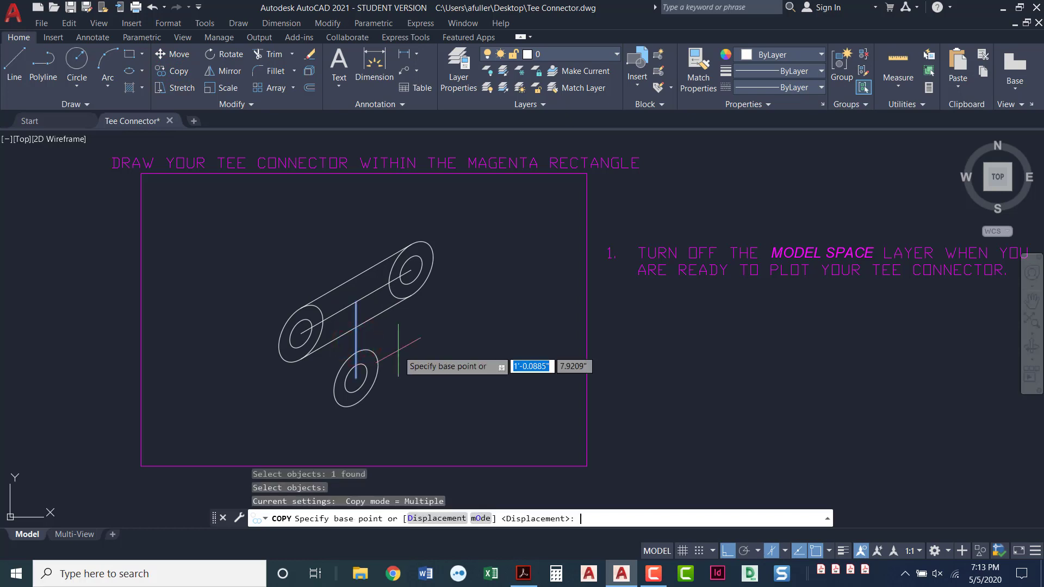
left_click(355, 376)
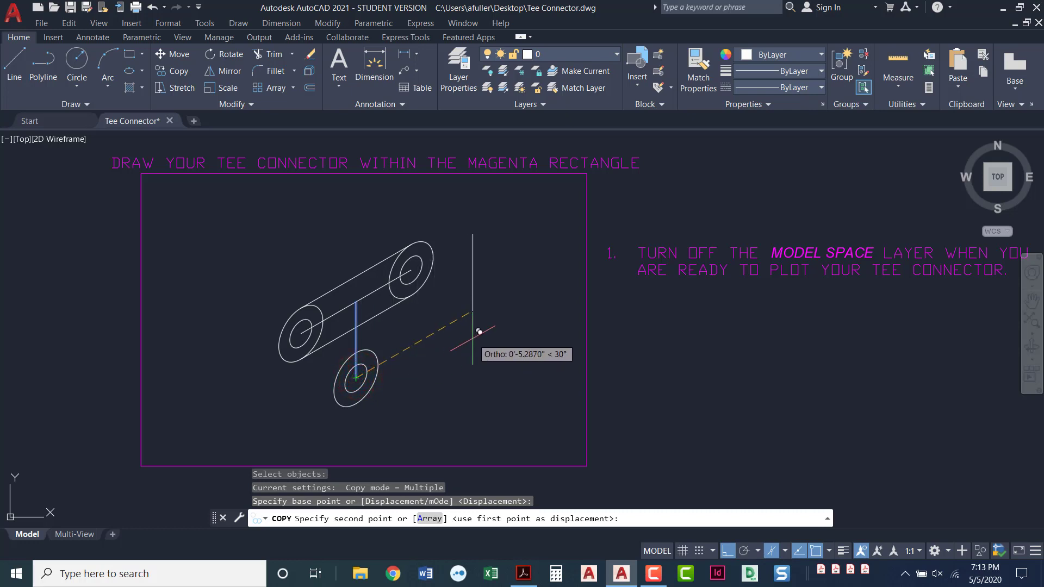
type("1")
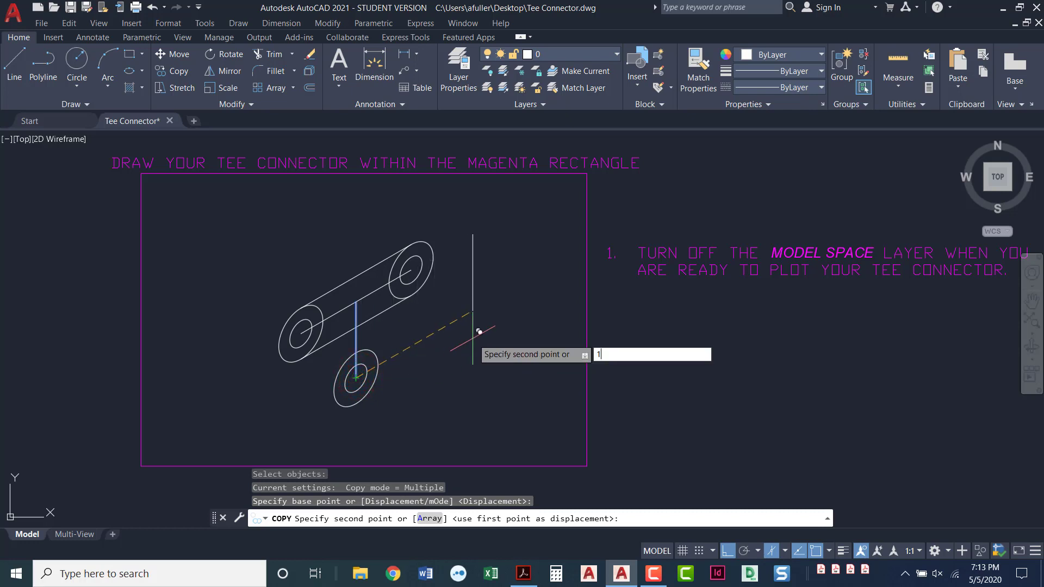
key("Return")
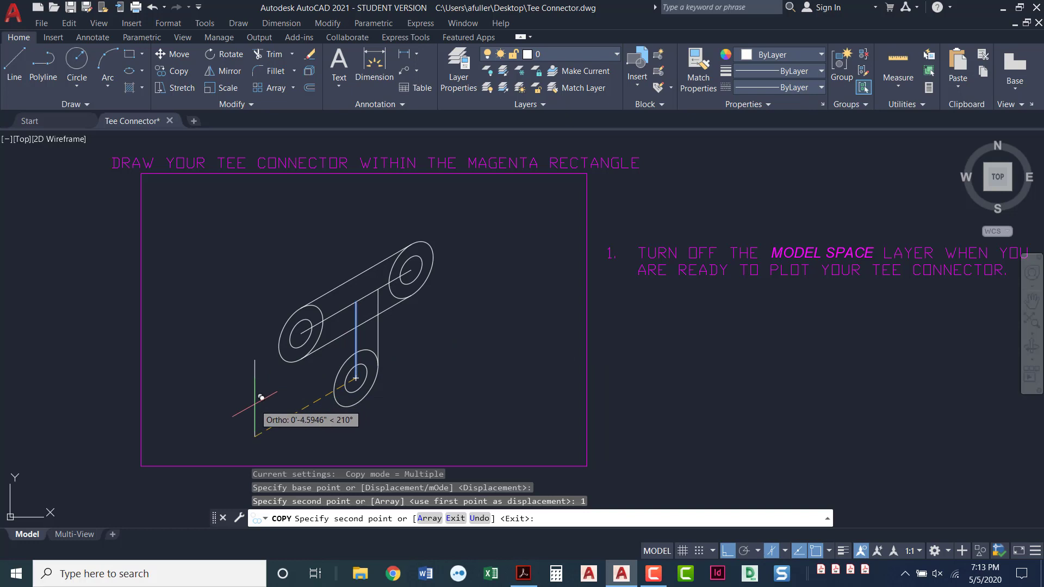
type("1")
key("Return")
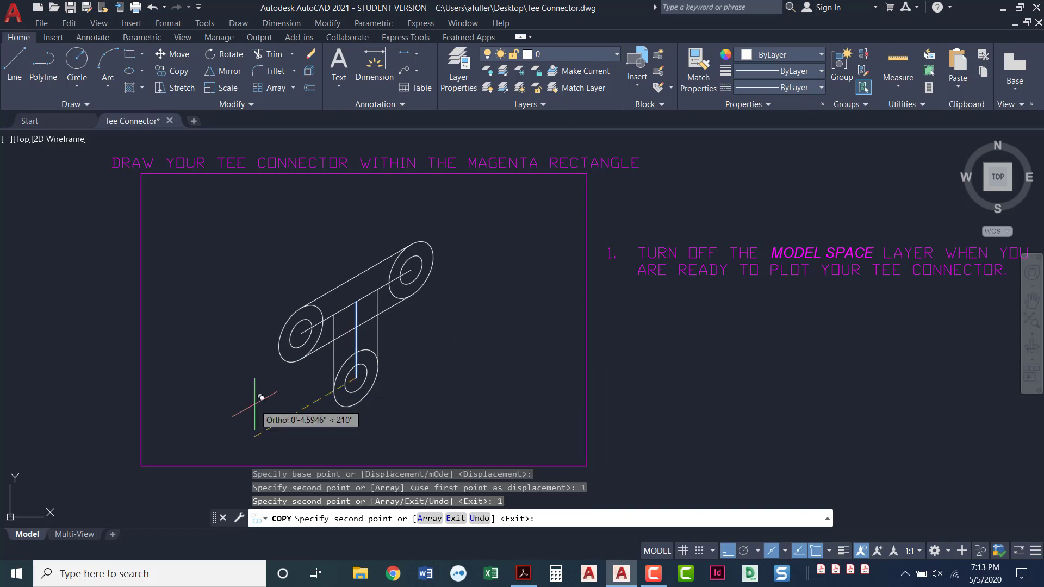
key("Return")
Delete the original 30° and vertical construction lines running through the isocircle centres.
scroll(314, 345, "up", 2)
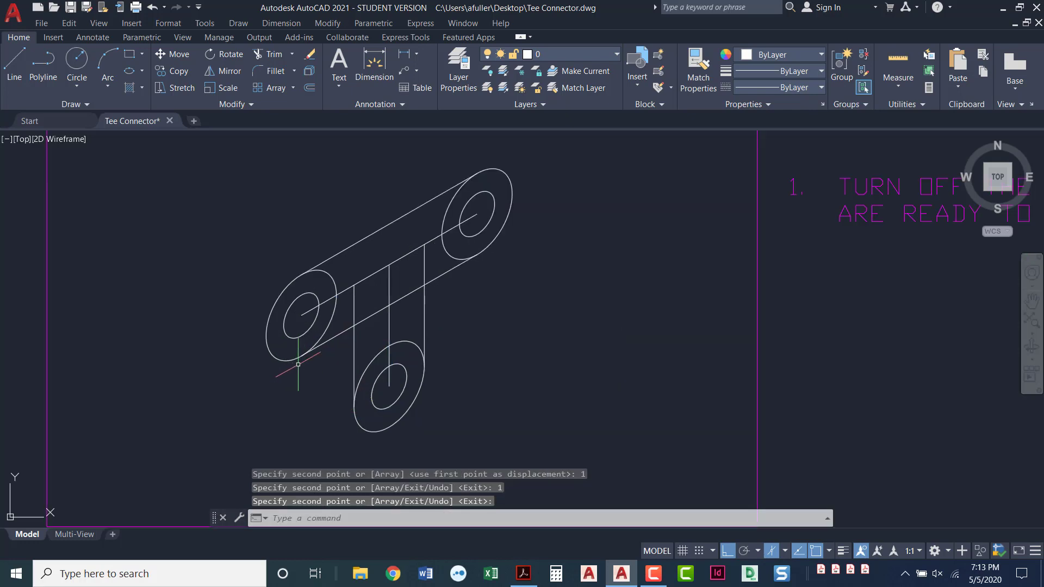
left_click(381, 281)
left_click(372, 277)
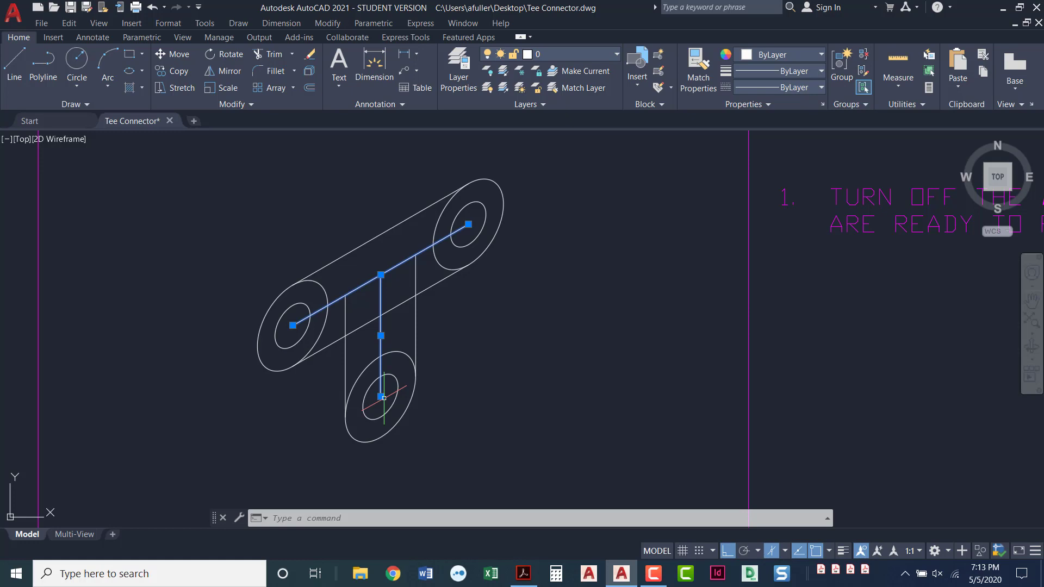
key("Delete")
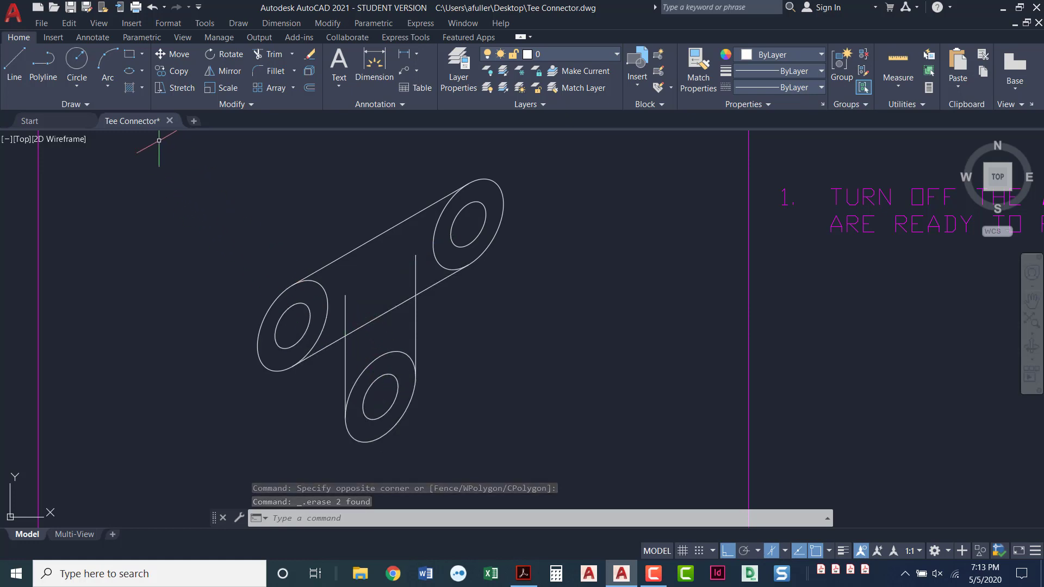
Extend the two vertical tangency lines of the lower isocircle up to the upper 30° tangency line.
left_click(292, 54)
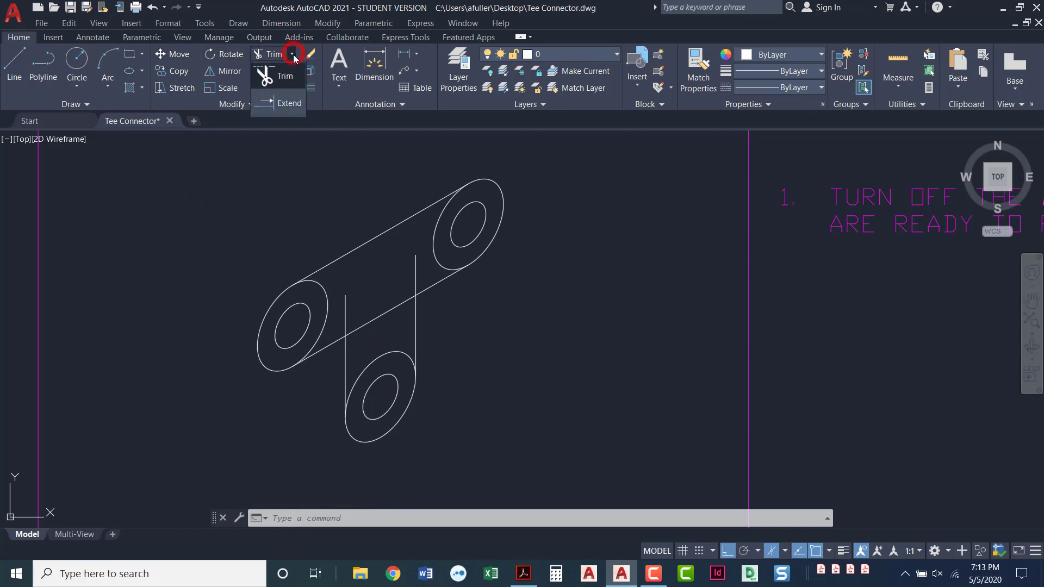
left_click(288, 103)
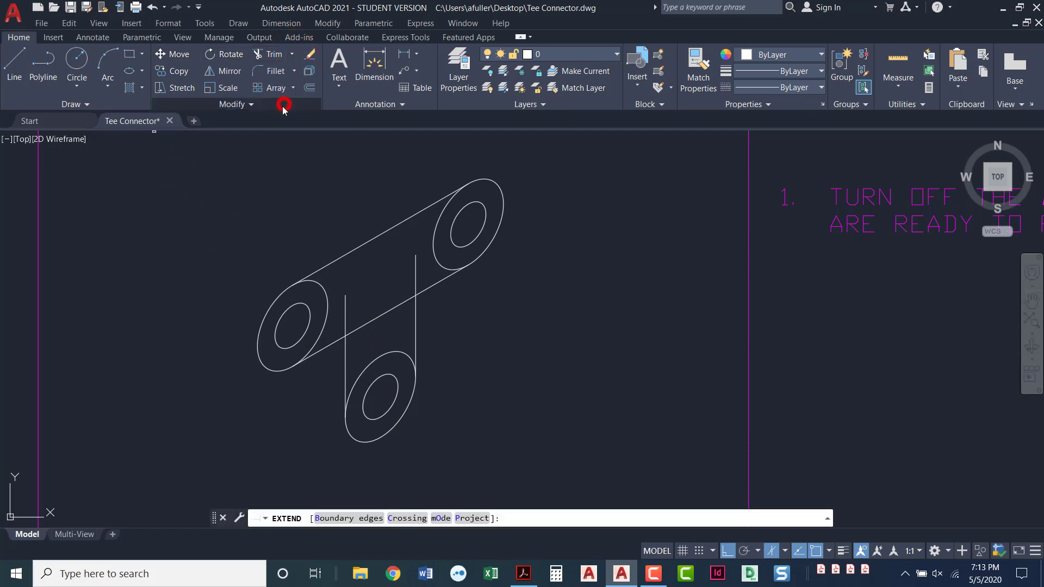
left_click(297, 207)
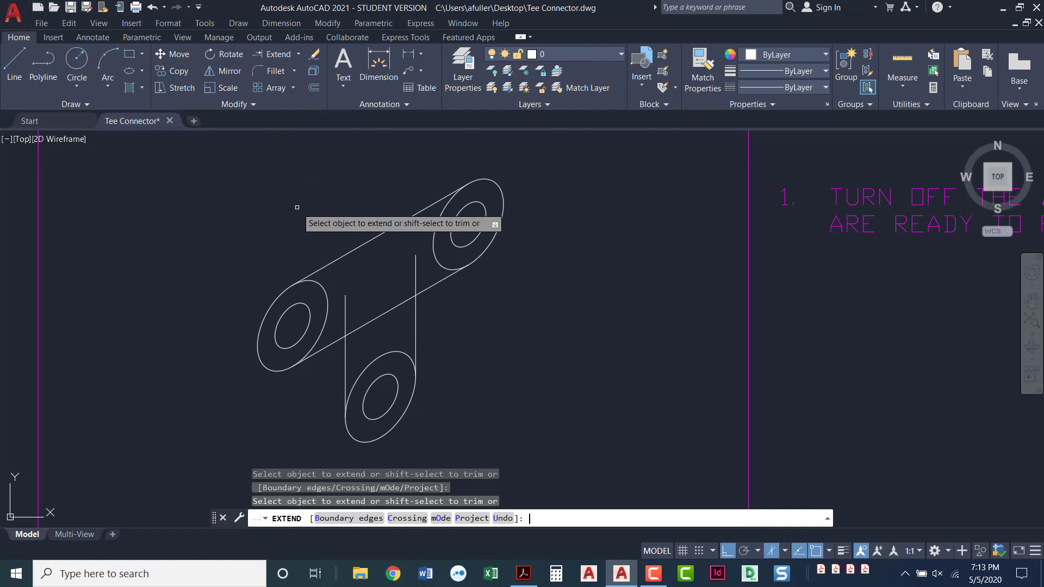
left_click(346, 303)
left_click(415, 271)
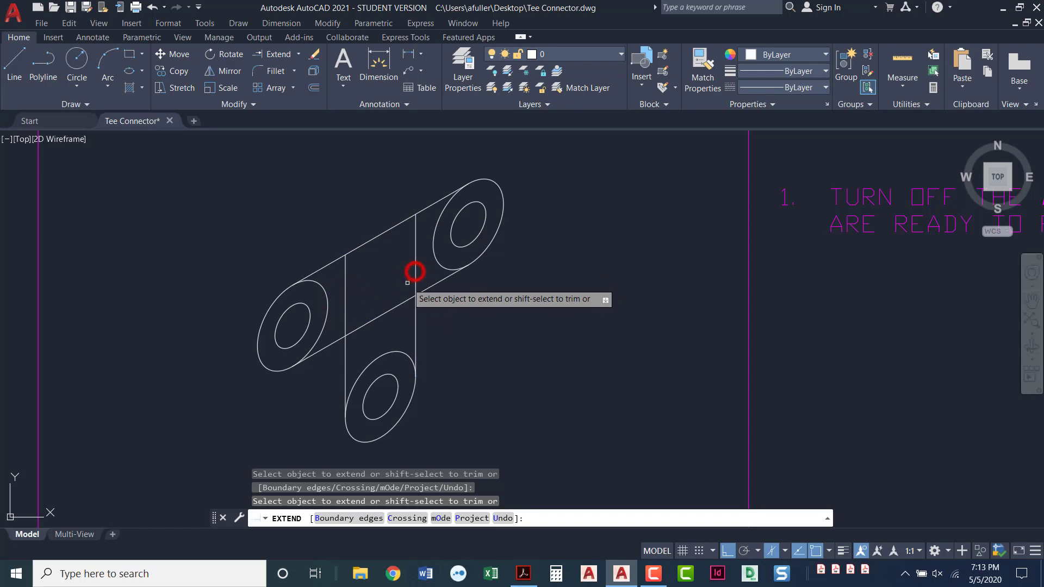
key("Return")
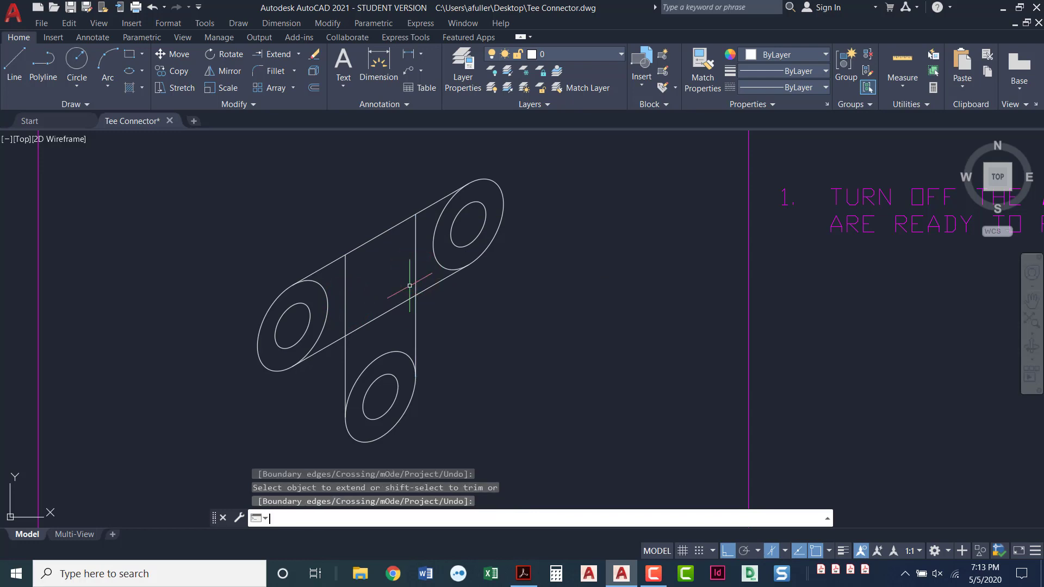
middle_click_drag(391, 306, 370, 310)
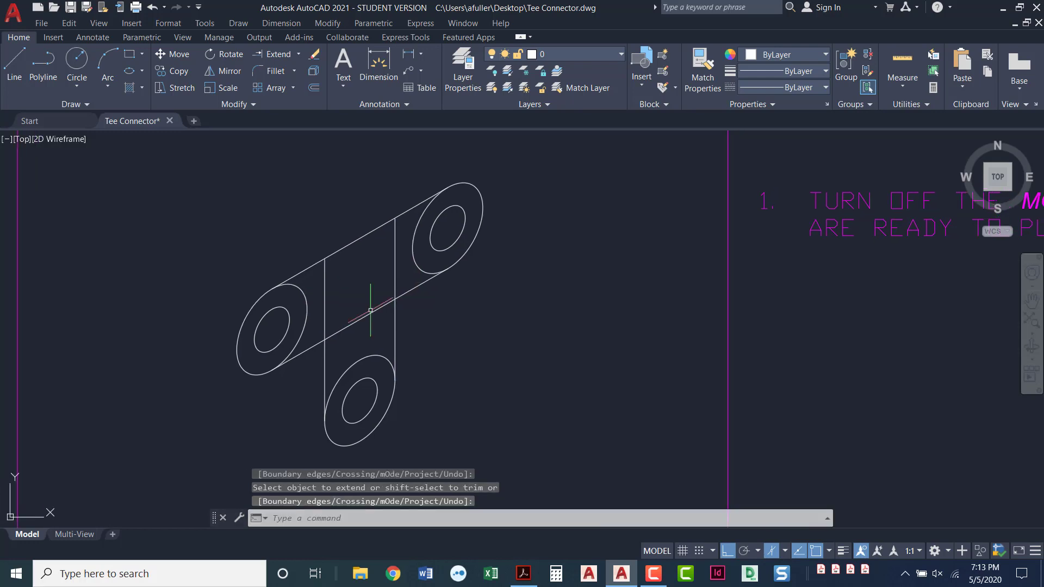
Switch to Acrobat and read Step 7 with Figure 7.27(a) on drawing the orthographic view for distance A.
key("alt+Tab")
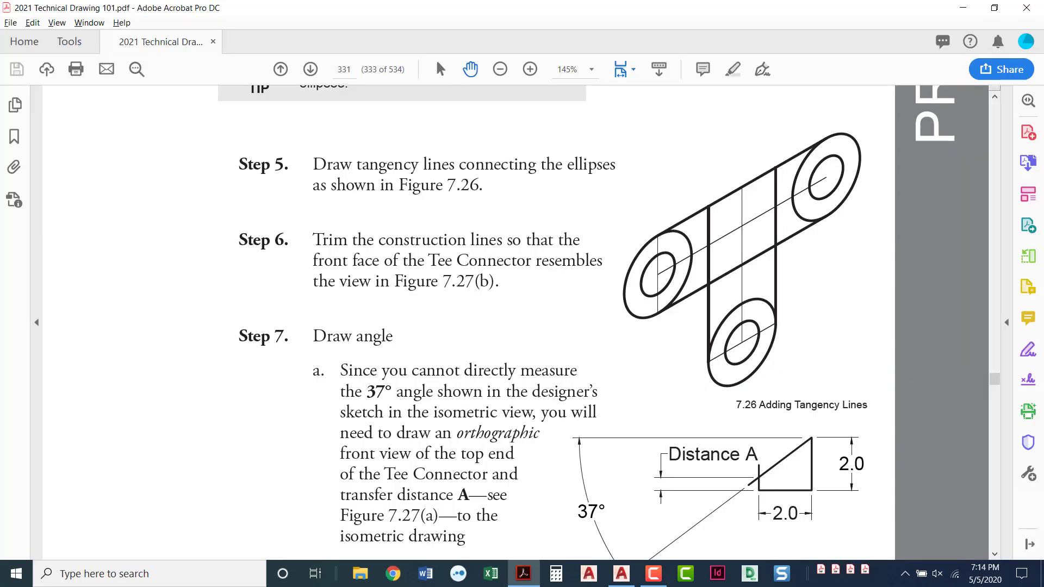
scroll(386, 311, "down", 1)
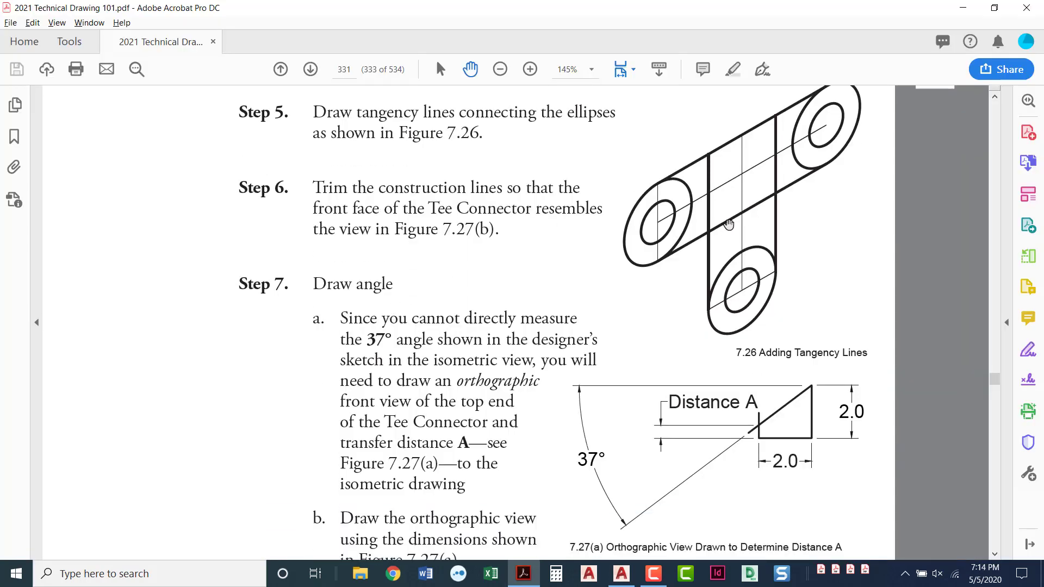
scroll(660, 300, "down", 4)
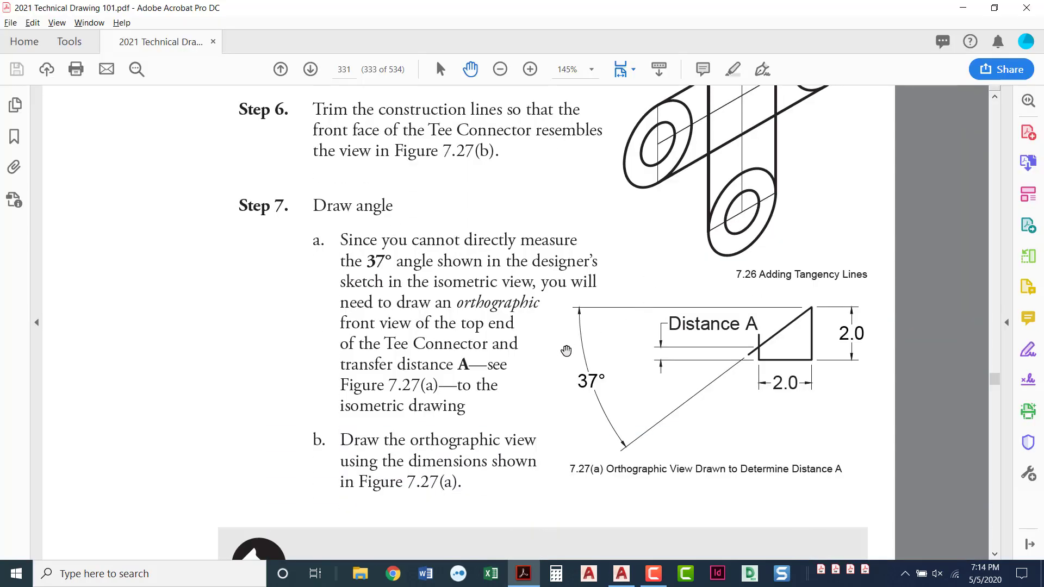
scroll(554, 358, "down", 1)
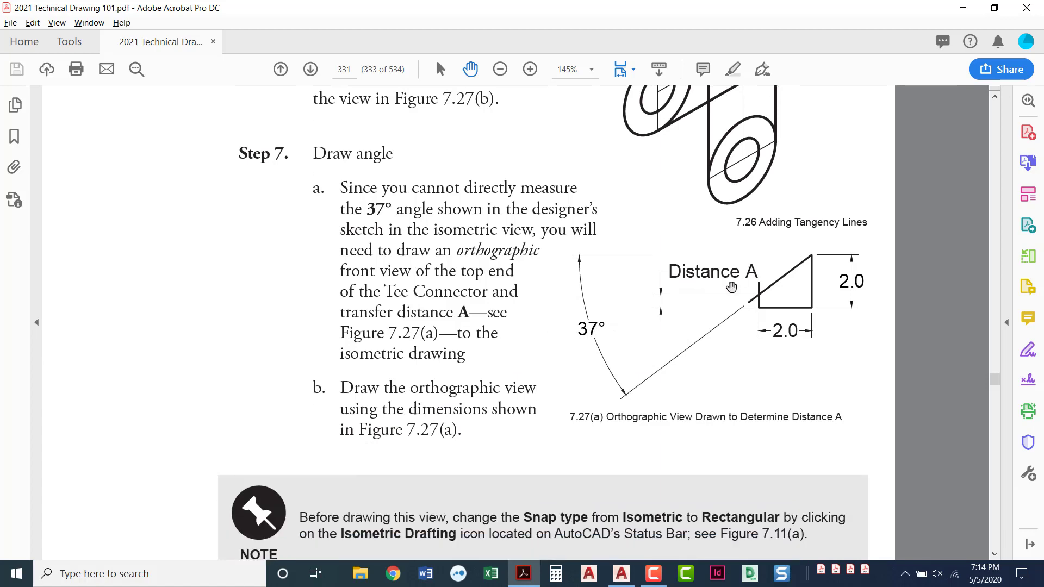
scroll(693, 340, "up", 4)
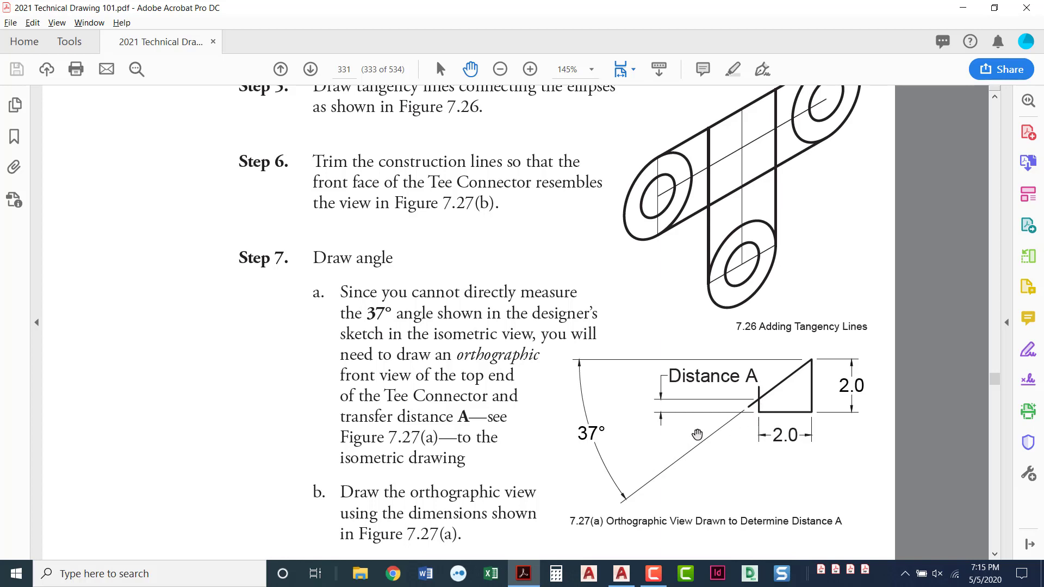
Switch to AutoCAD, turn off isometric drafting, and draw a 2-inch horizontal line with a 2-inch vertical line rising from its right end.
key("alt+Tab")
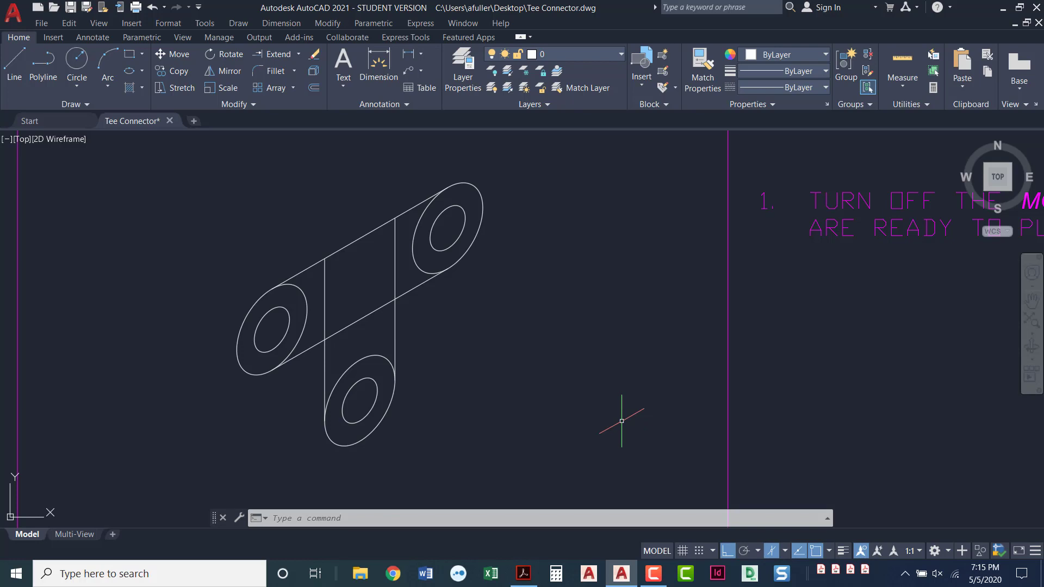
left_click(771, 551)
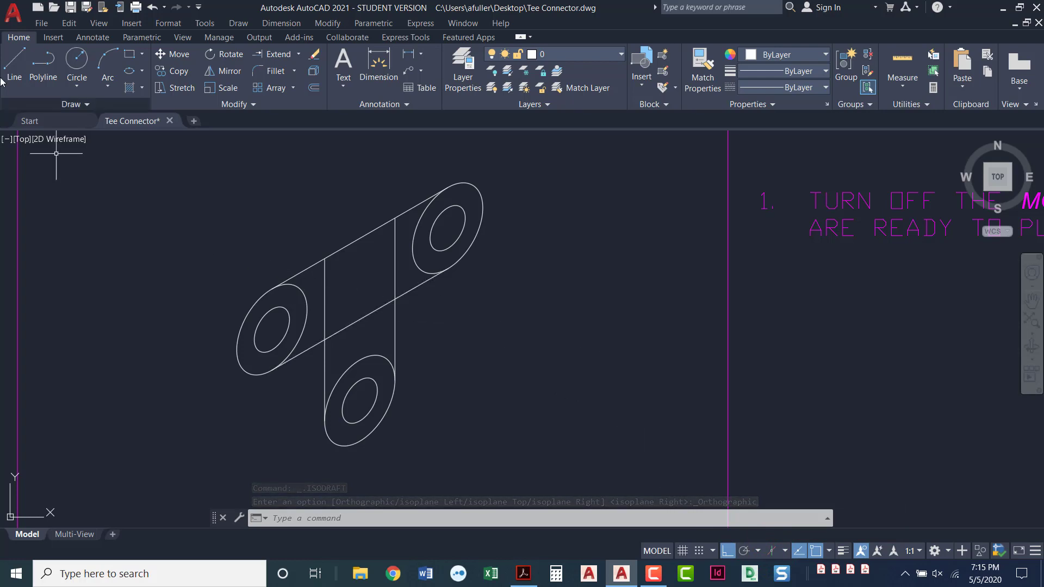
left_click(11, 61)
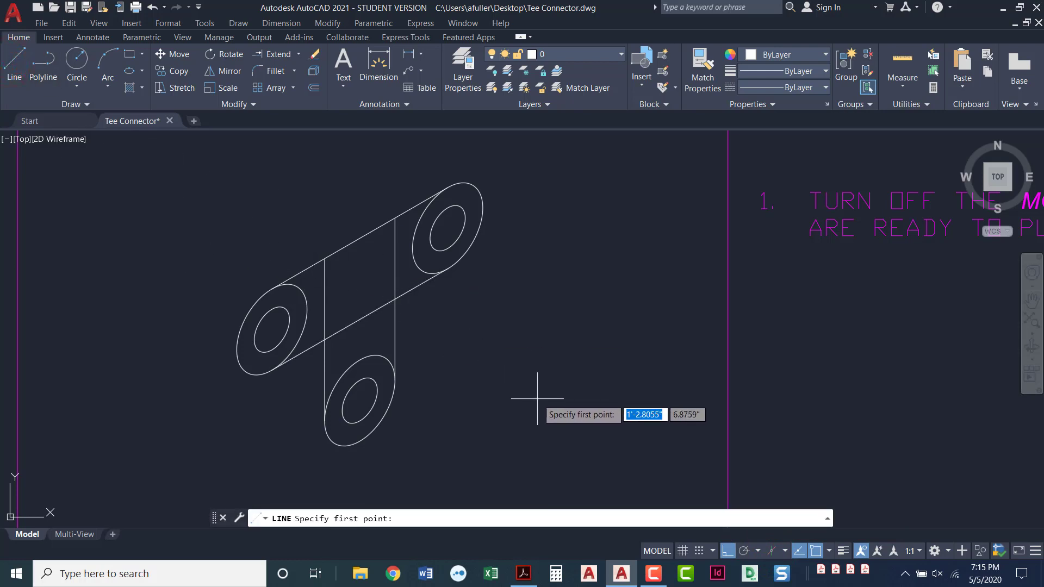
left_click(563, 402)
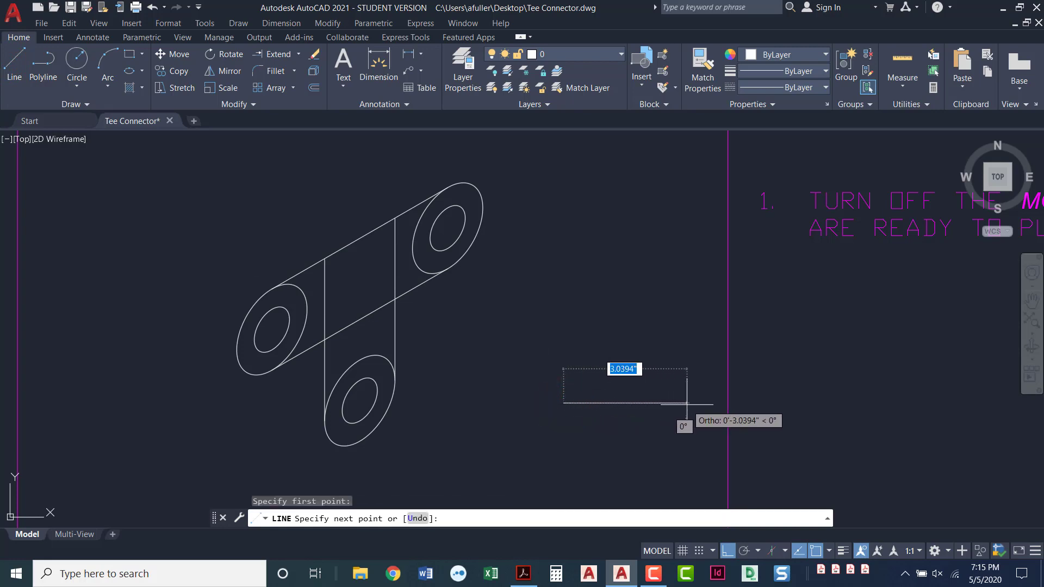
type("2")
key("Return")
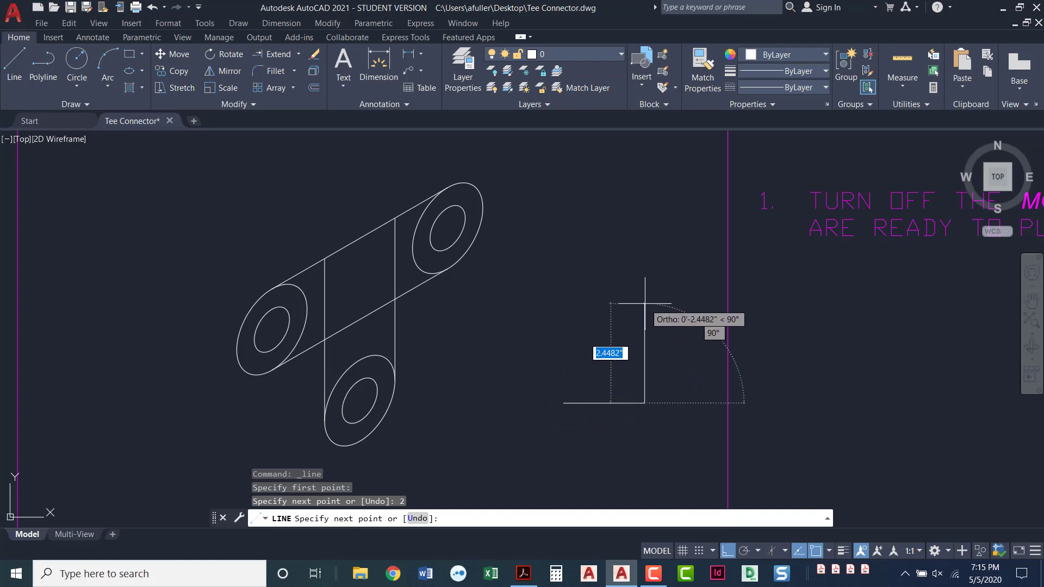
type("2")
key("Return")
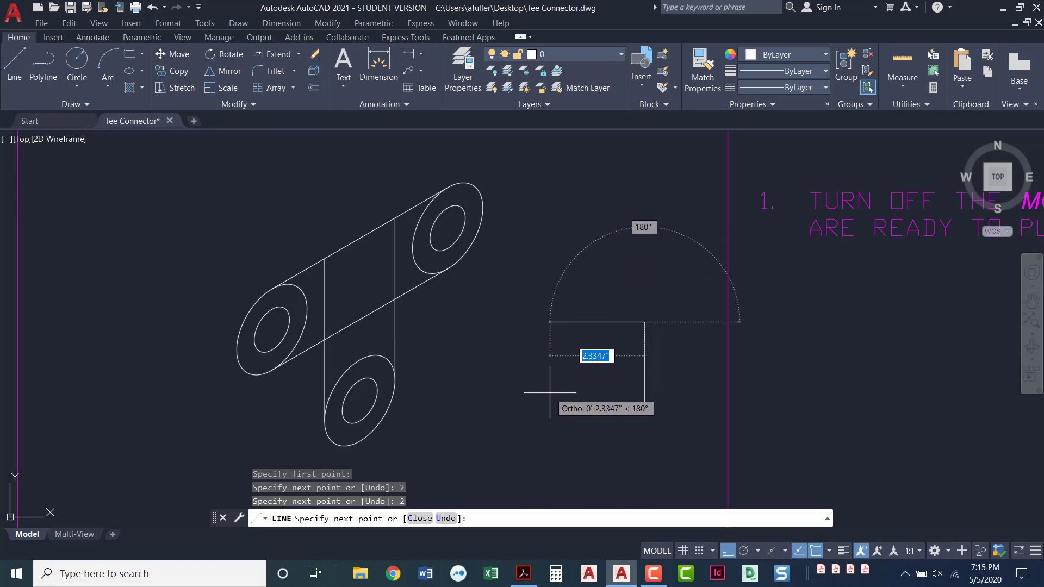
Turn Ortho off and draw a sloped line about 2.72 inches long at 217° from the top of the 2-inch vertical.
key("F8")
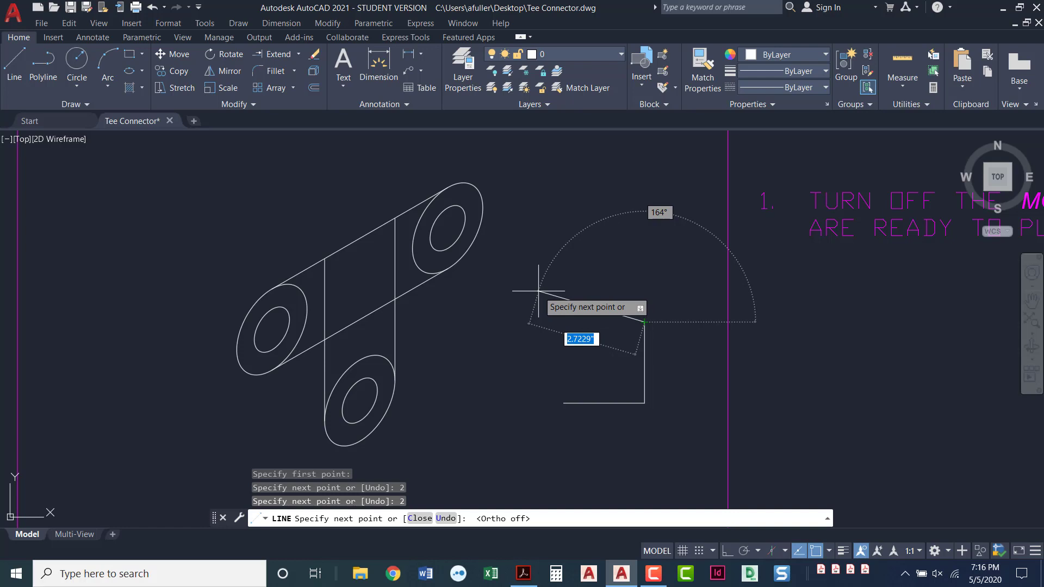
key("Tab")
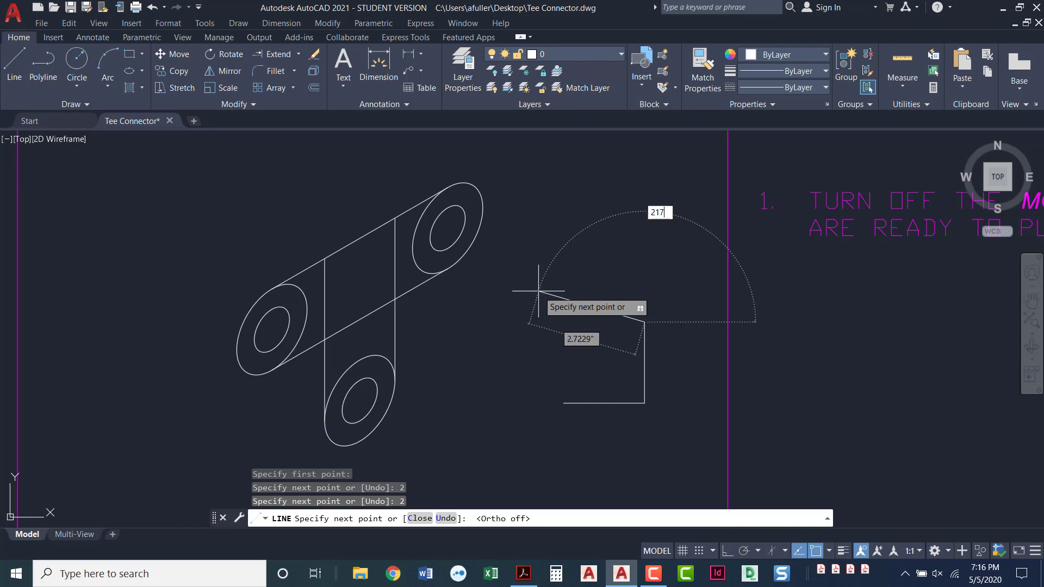
key("Return")
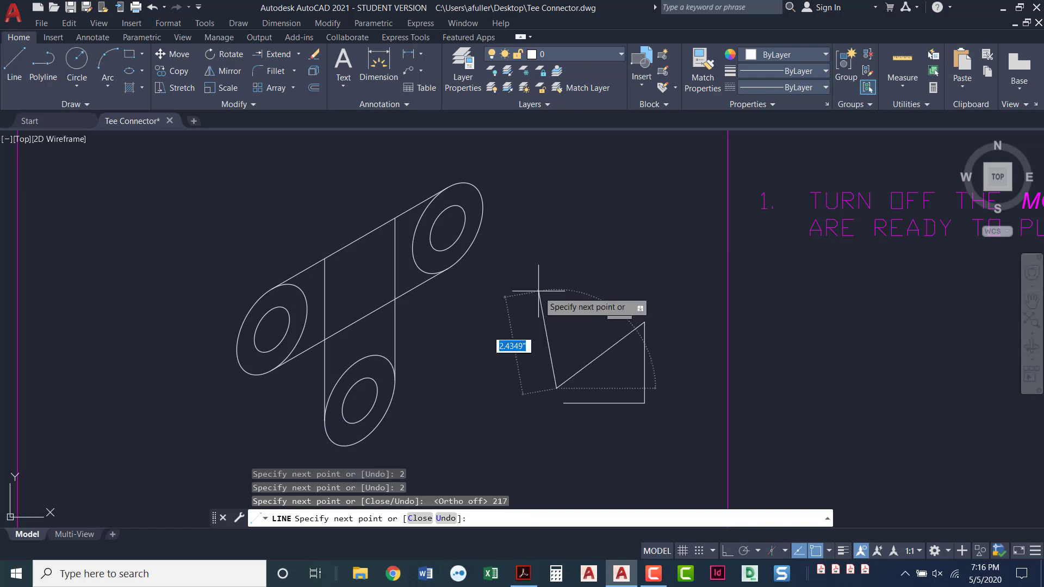
key("Return")
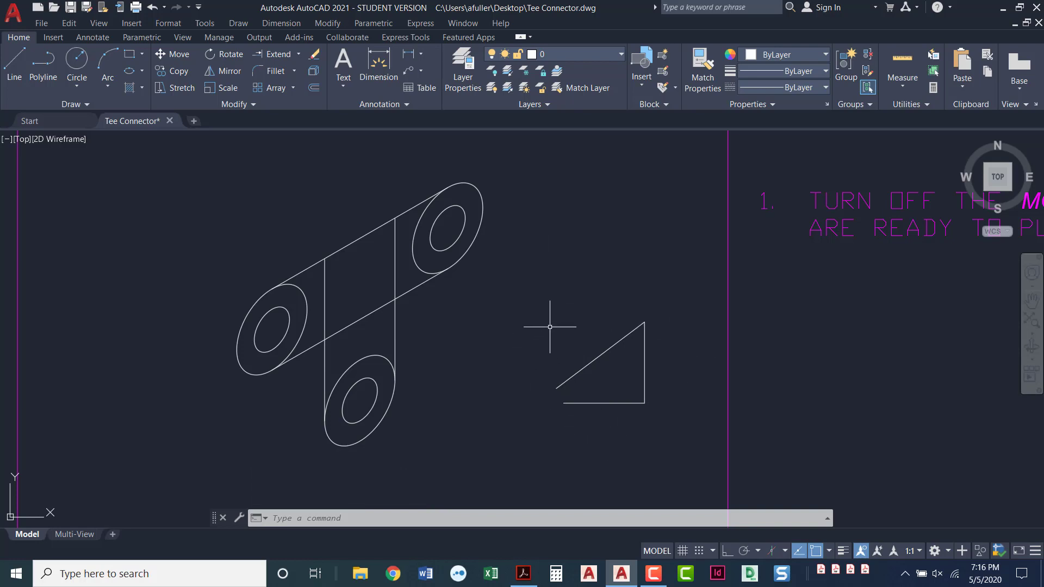
Draw a vertical line from the left end of the base line up to the sloped line.
type("l")
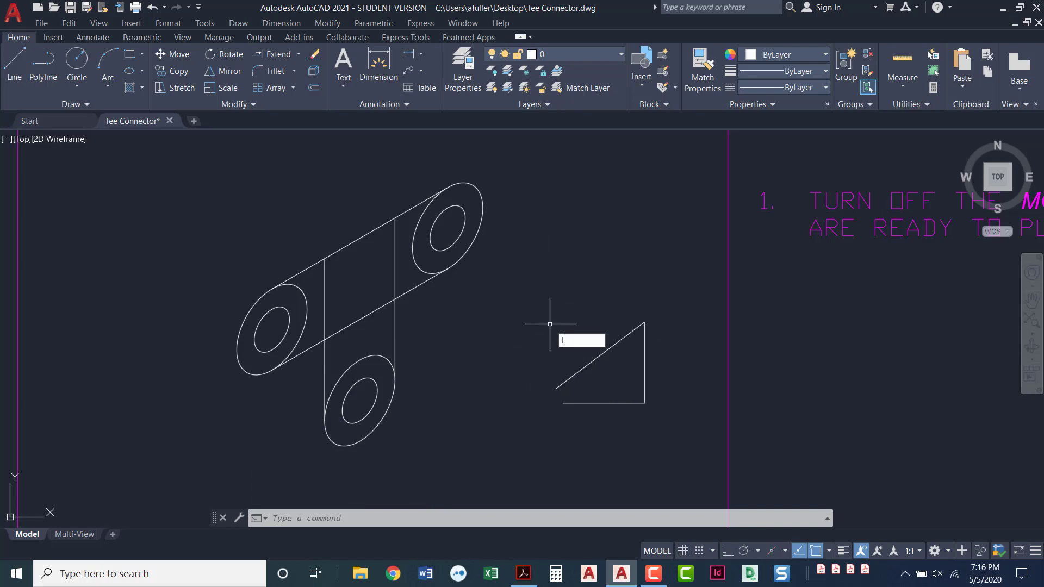
key("Return")
scroll(560, 399, "up", 4)
left_click(567, 402)
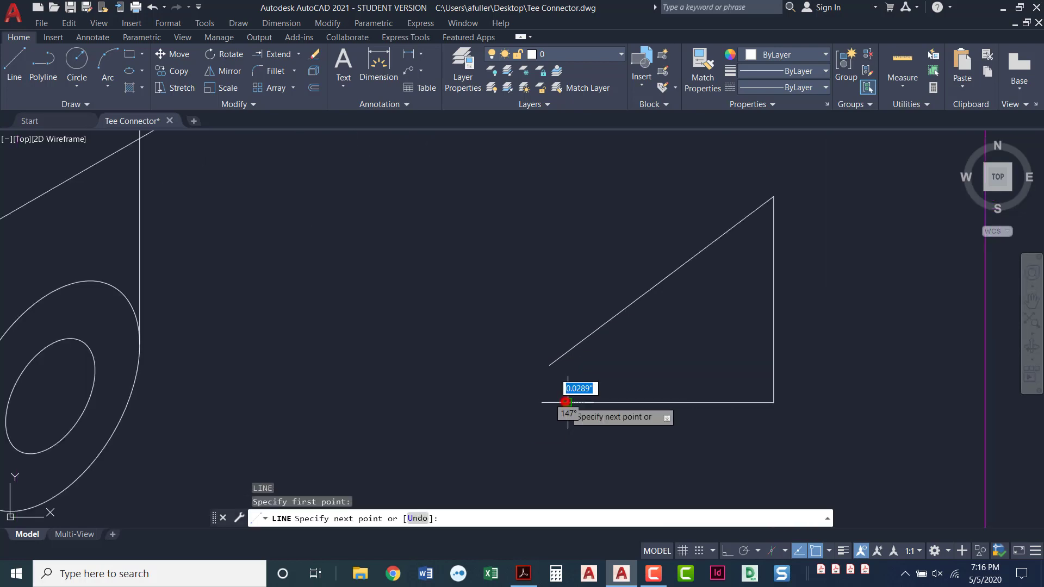
left_click(567, 352)
key("Escape")
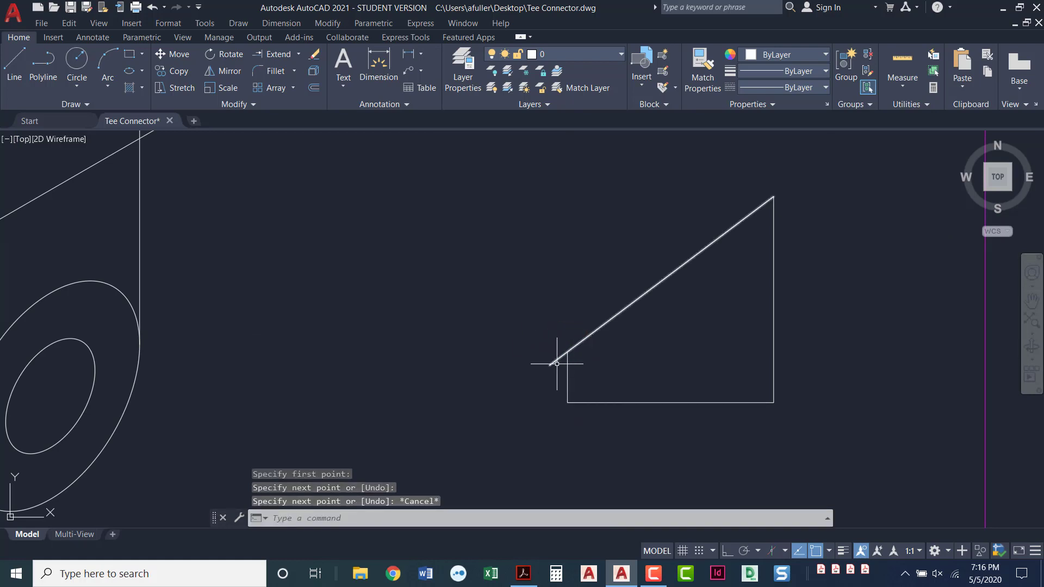
Trim the end of the sloped line that overhangs the short left vertical.
type("tr")
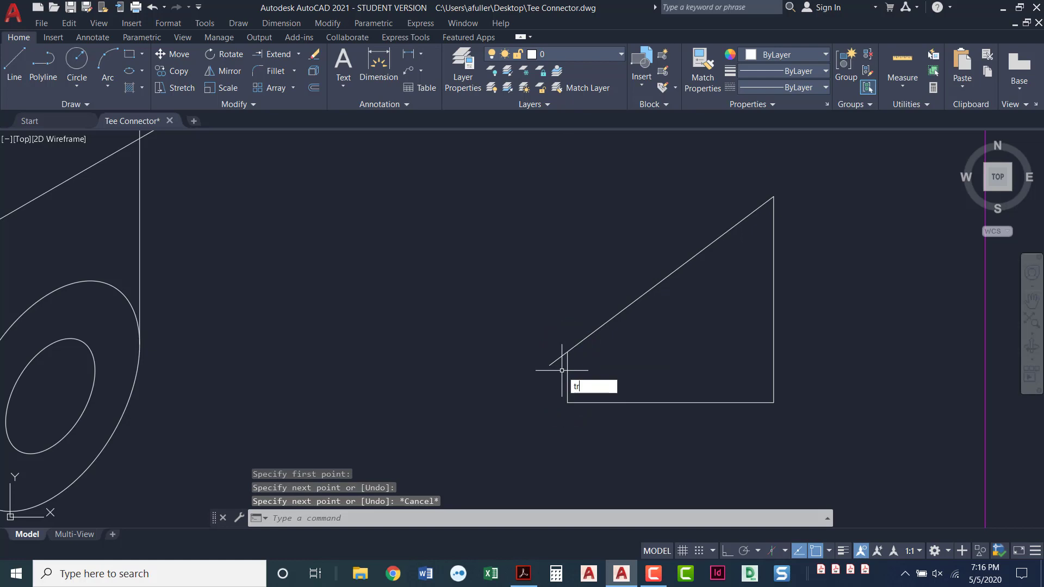
key("Return")
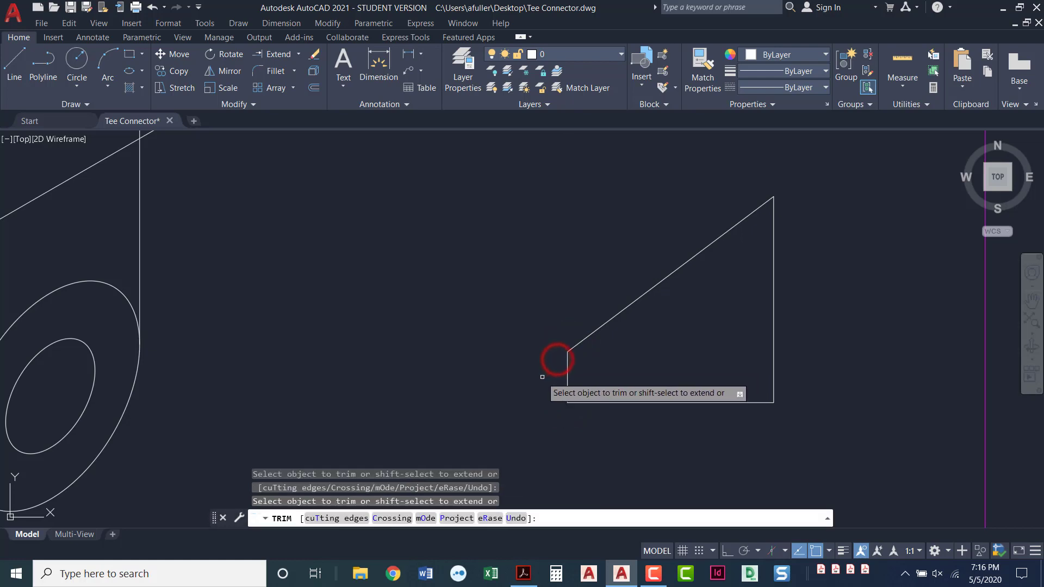
left_click(557, 360)
key("Escape")
Copy the 2-inch vertical from its lower end to where the right vertical tangency line meets the upper 30° line.
scroll(538, 386, "down", 2)
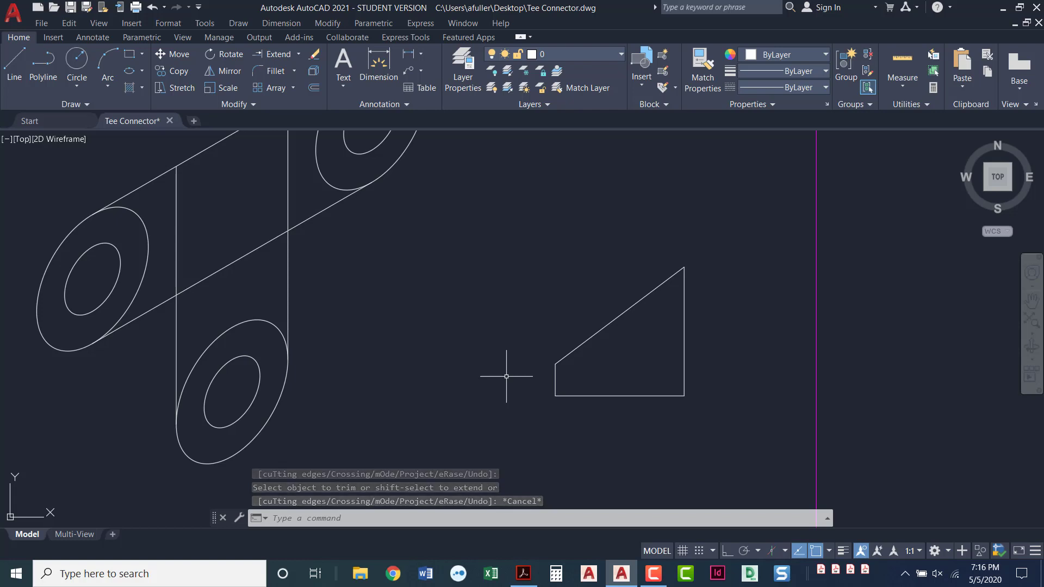
scroll(506, 376, "down", 2)
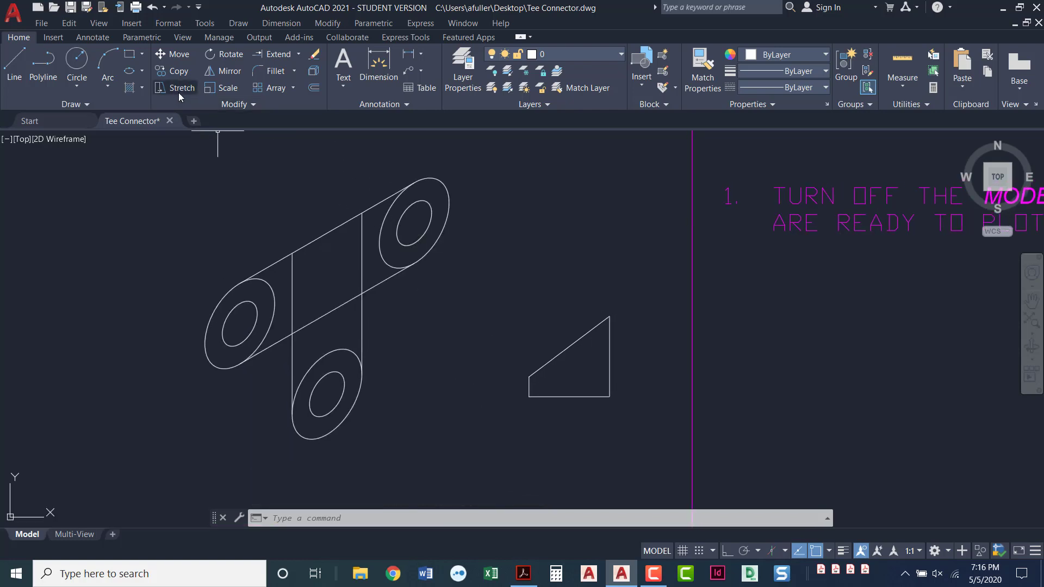
left_click(185, 74)
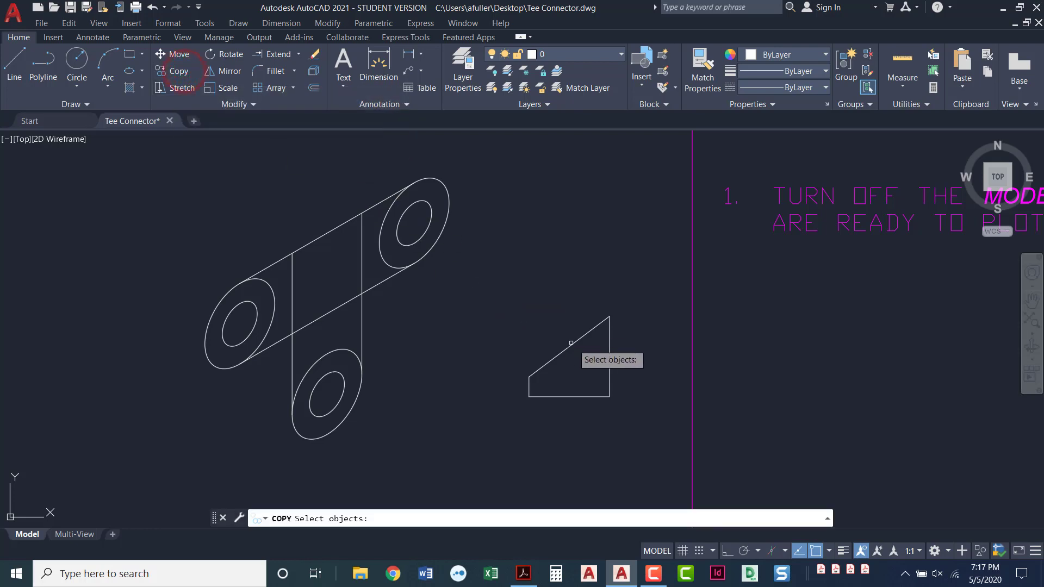
left_click(609, 363)
key("Return")
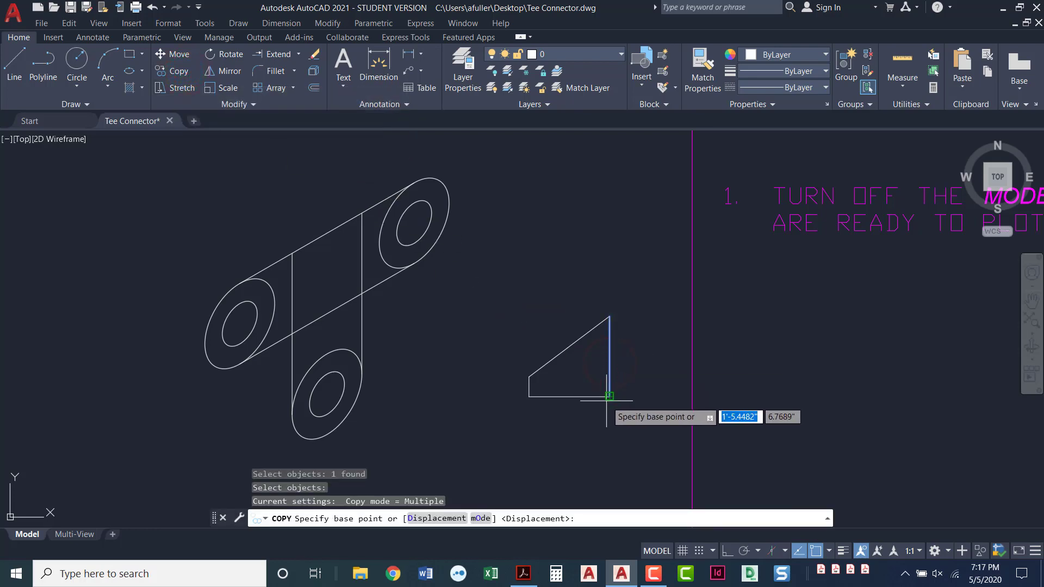
left_click(609, 397)
left_click(361, 213)
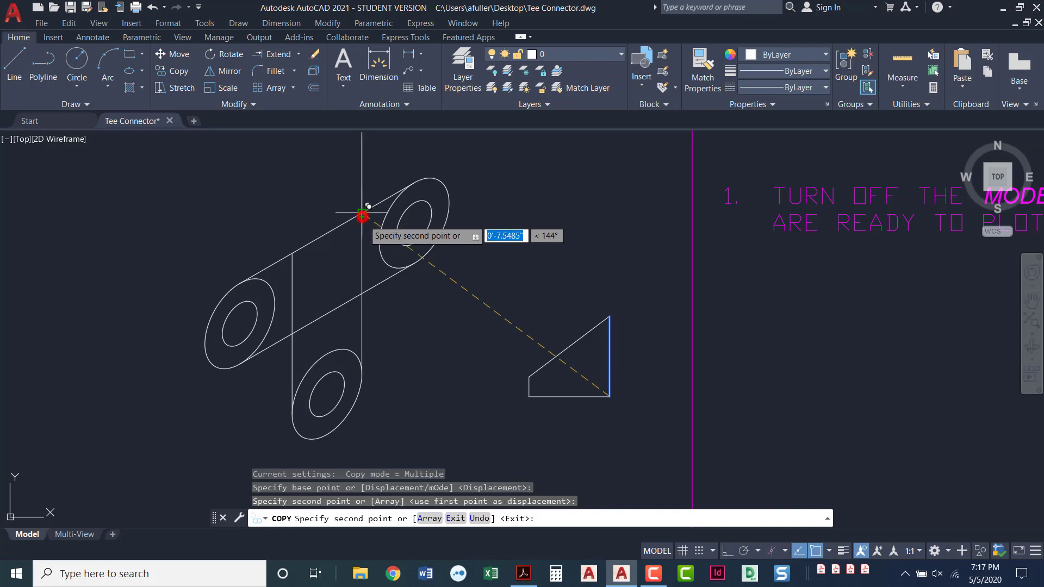
middle_click_drag(393, 341, 394, 351)
key("Return")
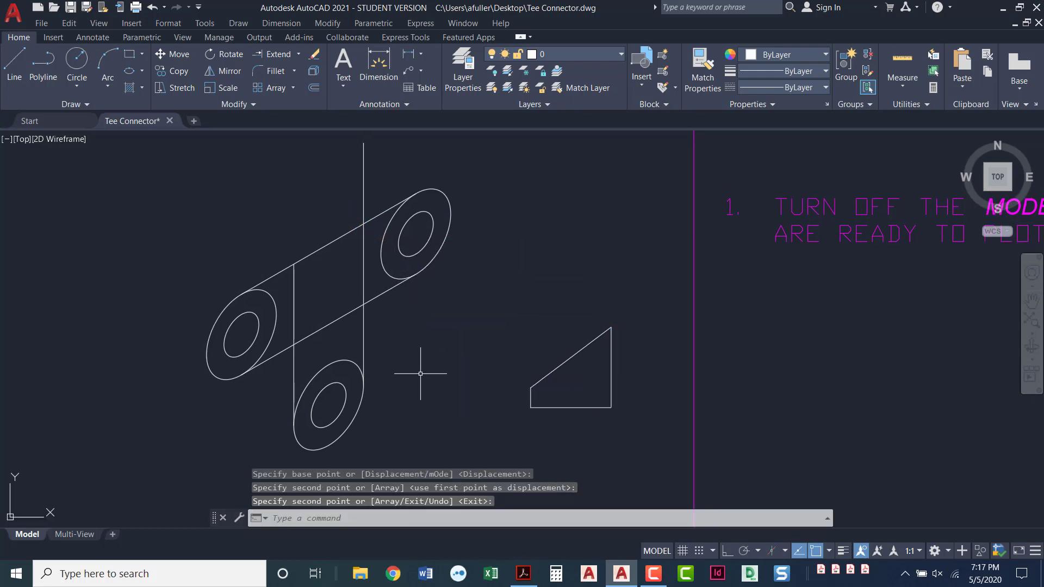
Copy the orthographic view's short left vertical from its lower end to where the left vertical tangency line meets the upper 30° line.
left_click(179, 76)
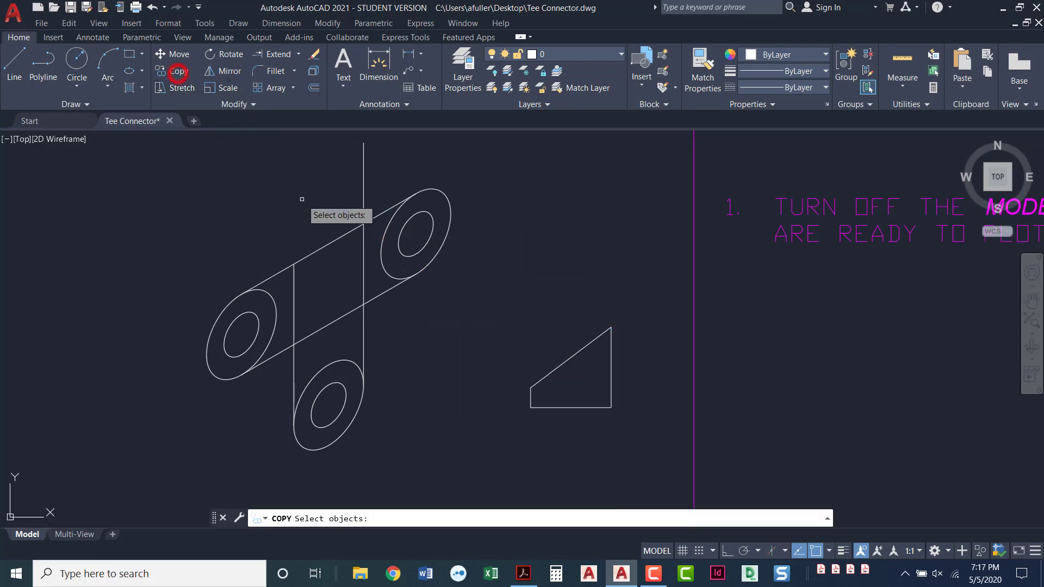
left_click(530, 396)
left_click(530, 395)
left_click(531, 397)
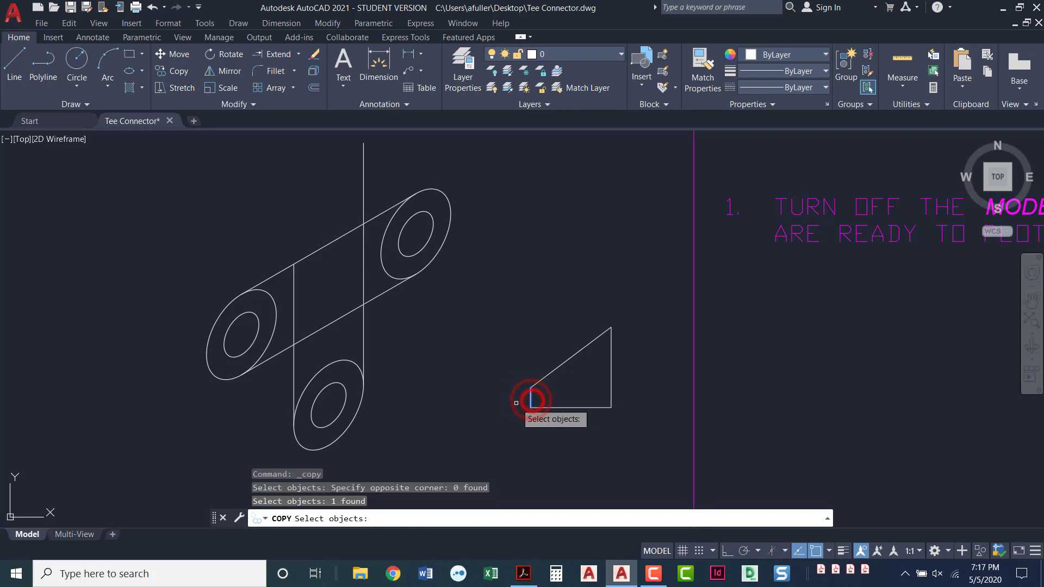
key("Return")
left_click(528, 409)
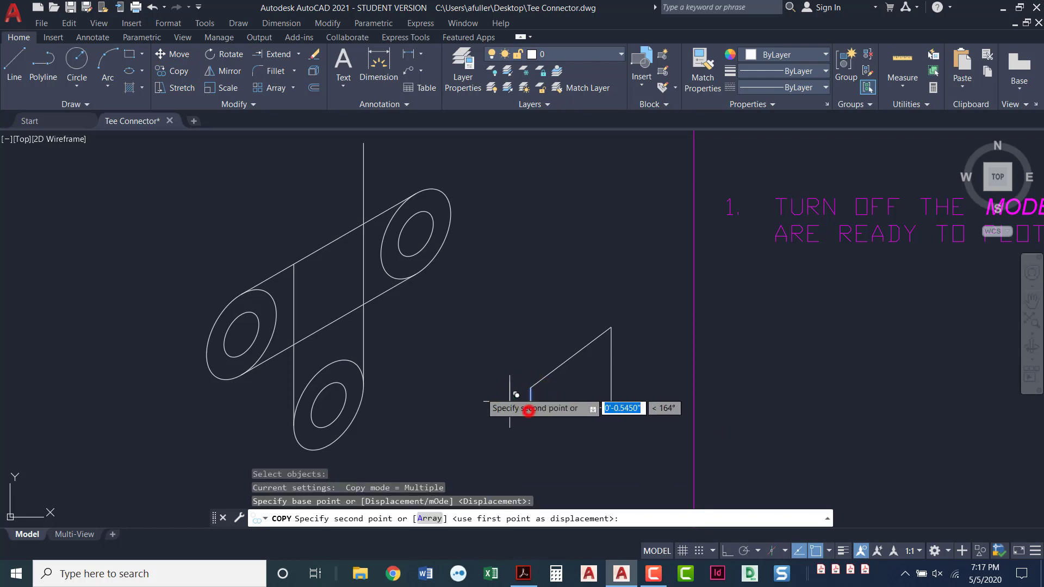
left_click(294, 264)
key("Return")
Draw a line connecting the top ends of the two copied verticals to form the angled edge of the isometric.
middle_click_drag(312, 313, 327, 335)
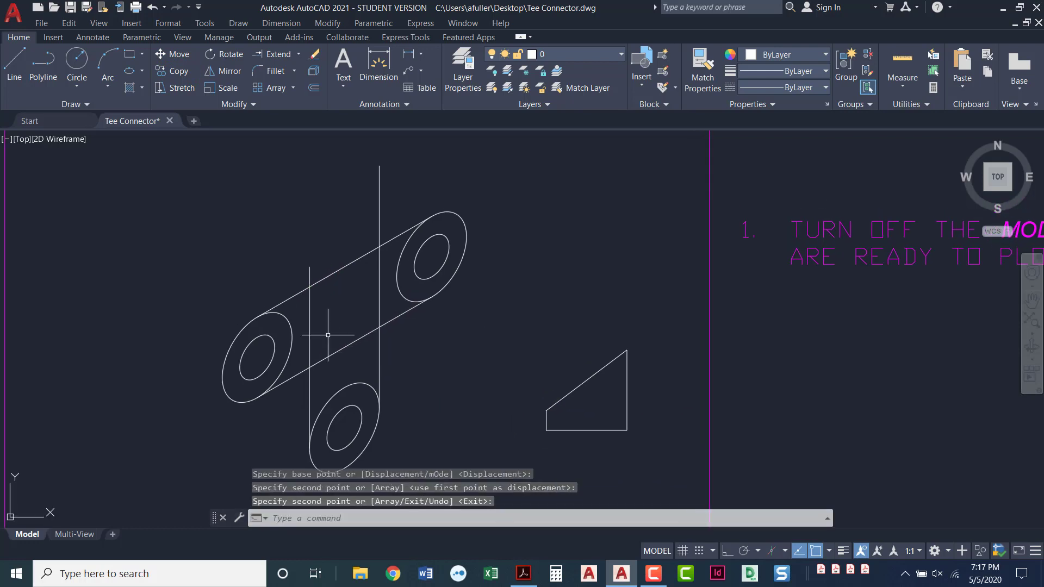
type("l")
key("Return")
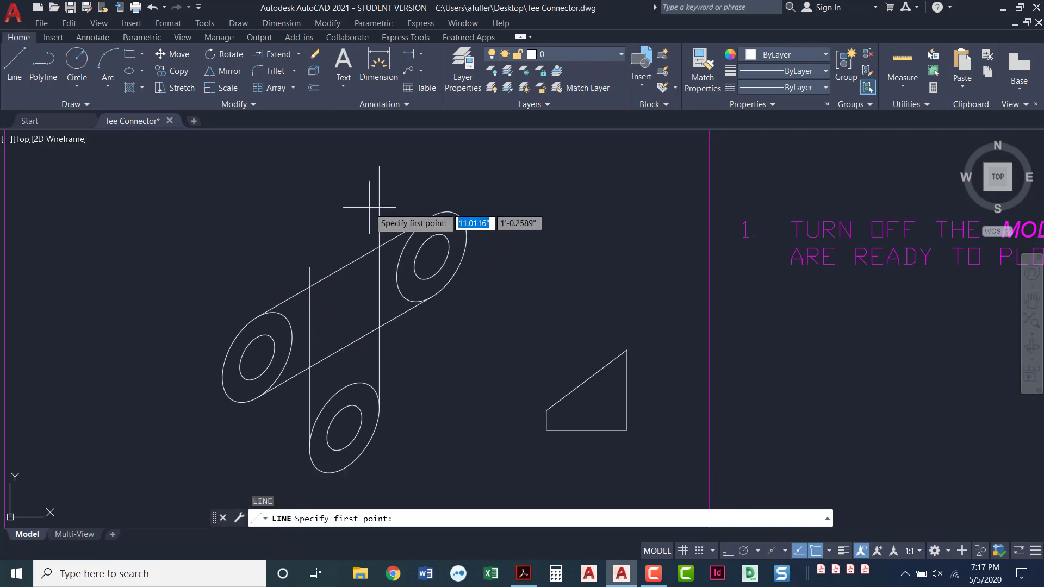
left_click(379, 165)
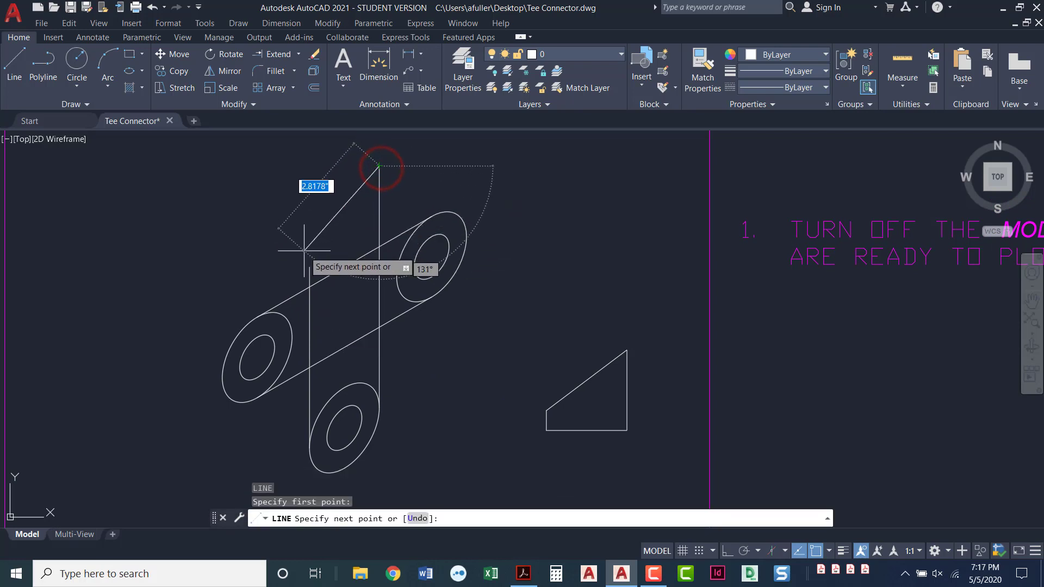
left_click(310, 267)
key("Return")
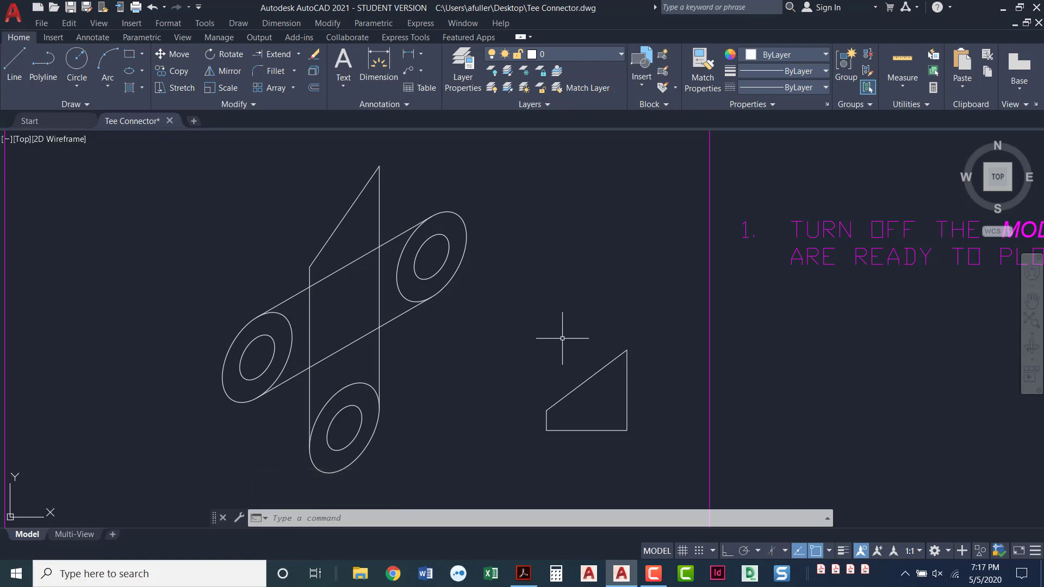
Delete the orthographic construction view beside the isometric.
middle_click_drag(556, 363, 548, 347)
left_click(643, 321)
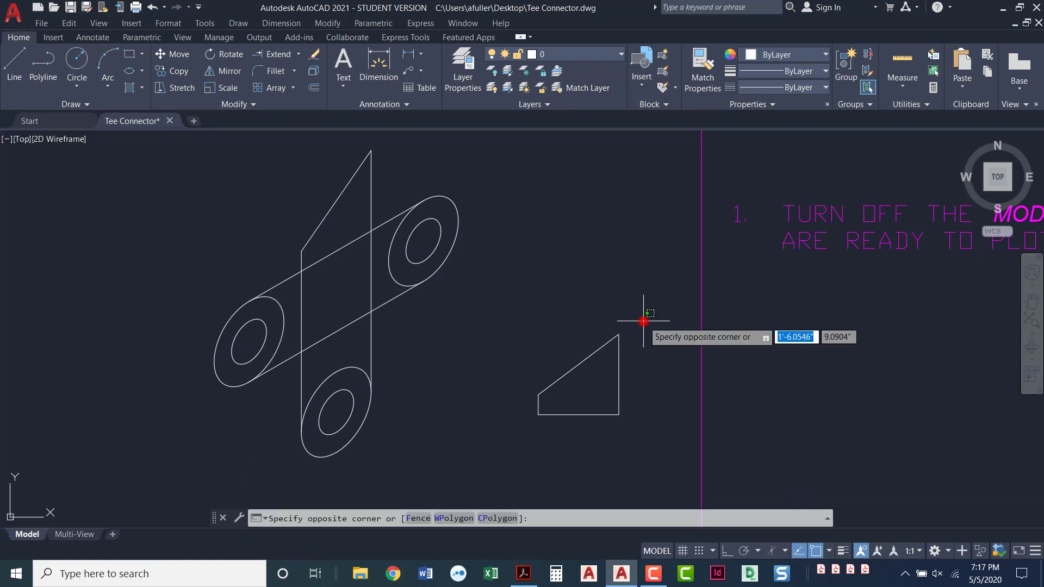
left_click(514, 431)
key("Delete")
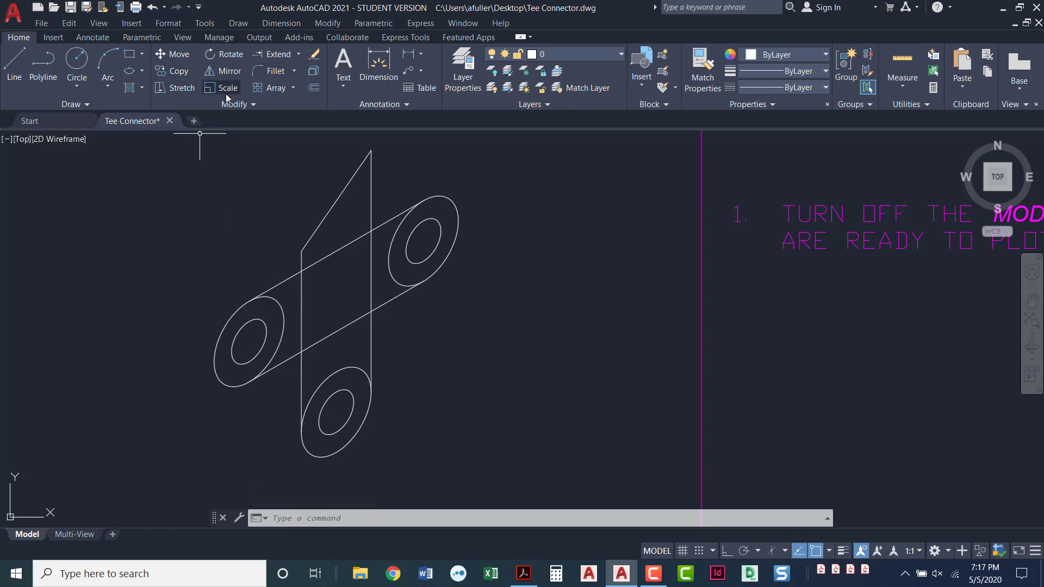
Trim the tangency line segments that cross inside the centre of the Tee Connector.
left_click(298, 54)
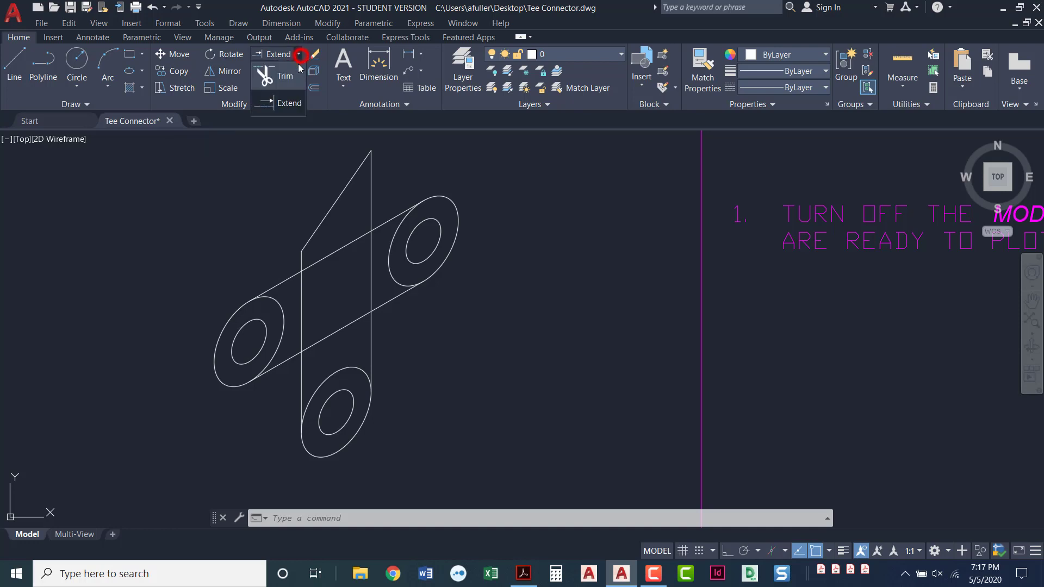
left_click(284, 78)
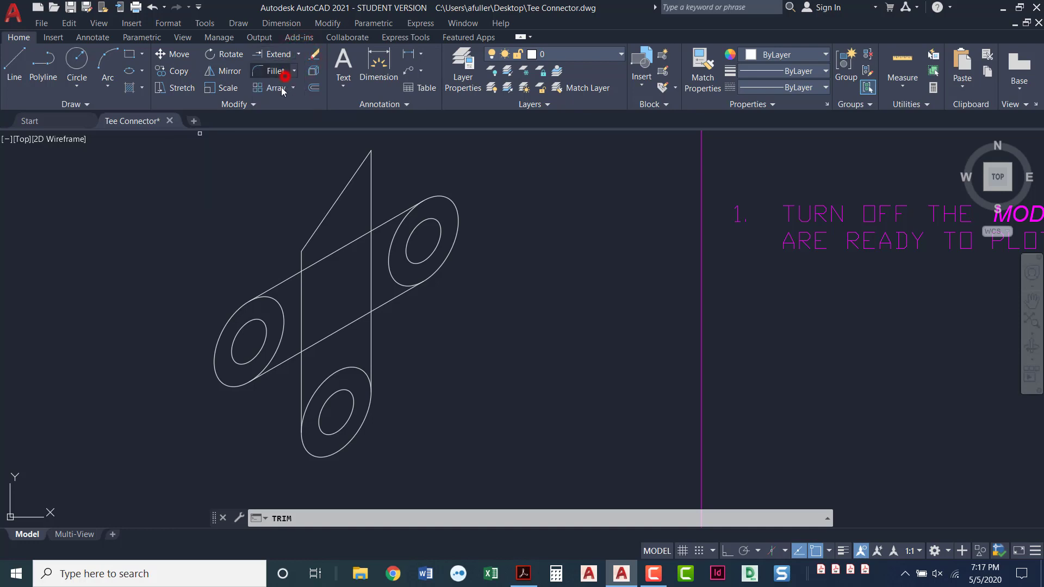
left_click(245, 176)
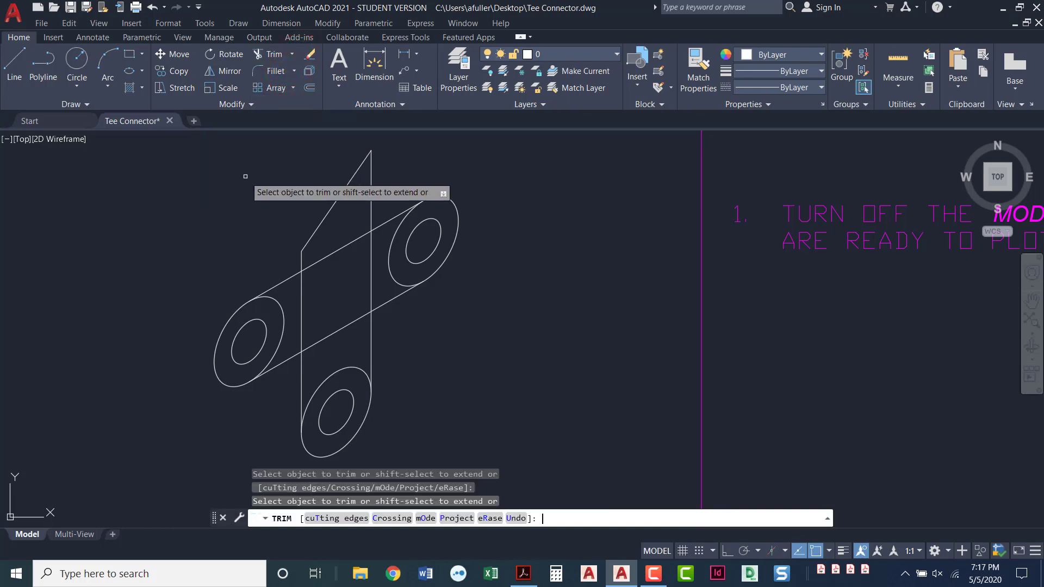
left_click(370, 255)
left_click(355, 242)
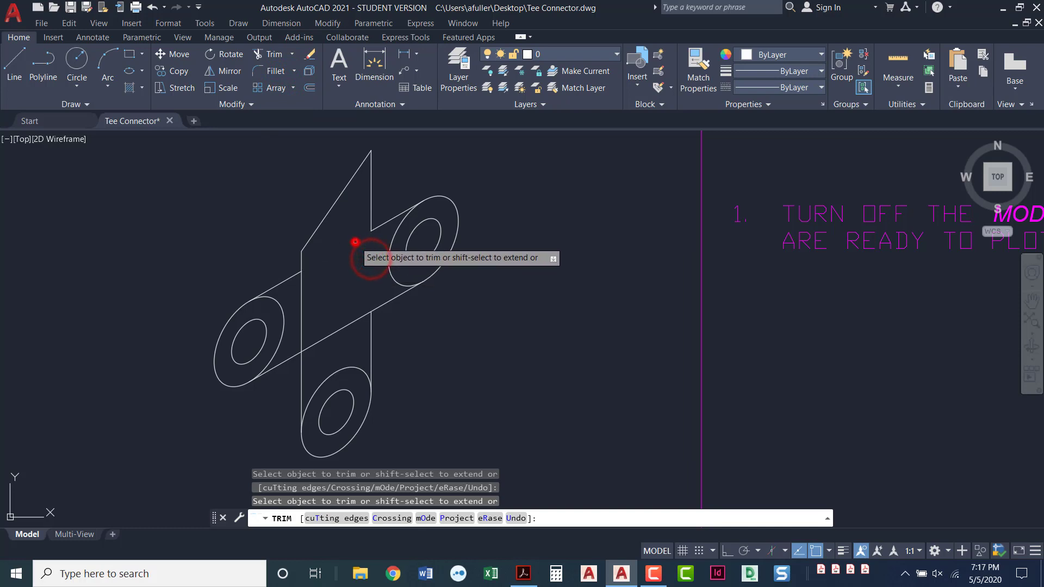
left_click(301, 286)
left_click(322, 337)
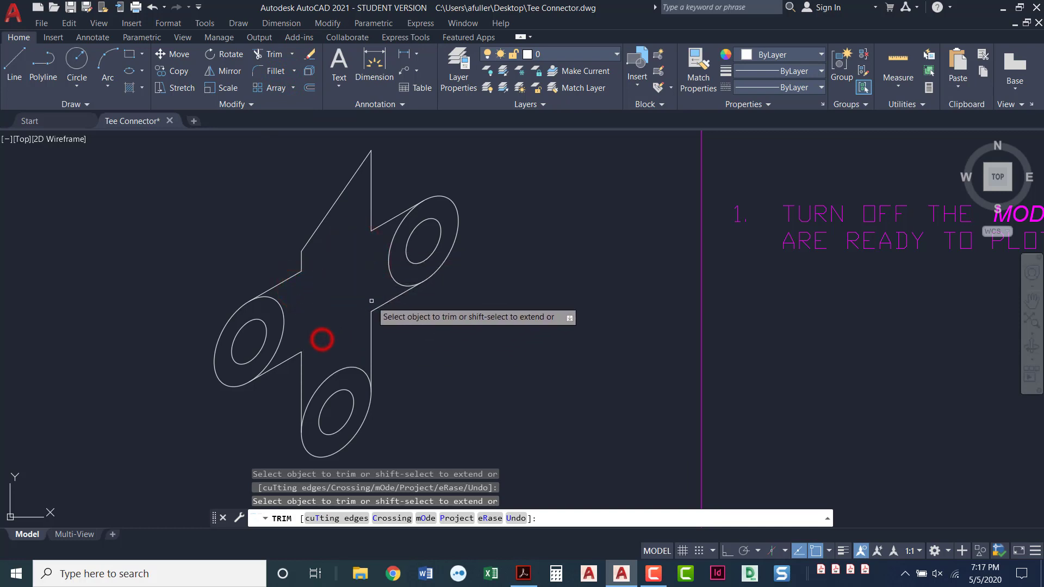
Trim the inner arcs of the three large ellipses, leaving only the rounded ends of the arms.
left_click(400, 281)
left_click(279, 309)
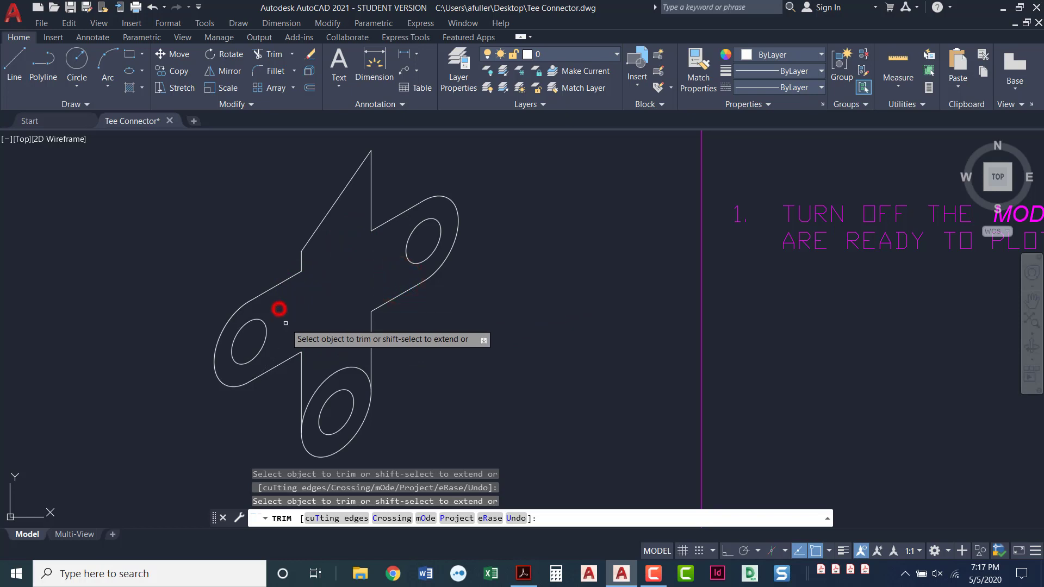
left_click(330, 375)
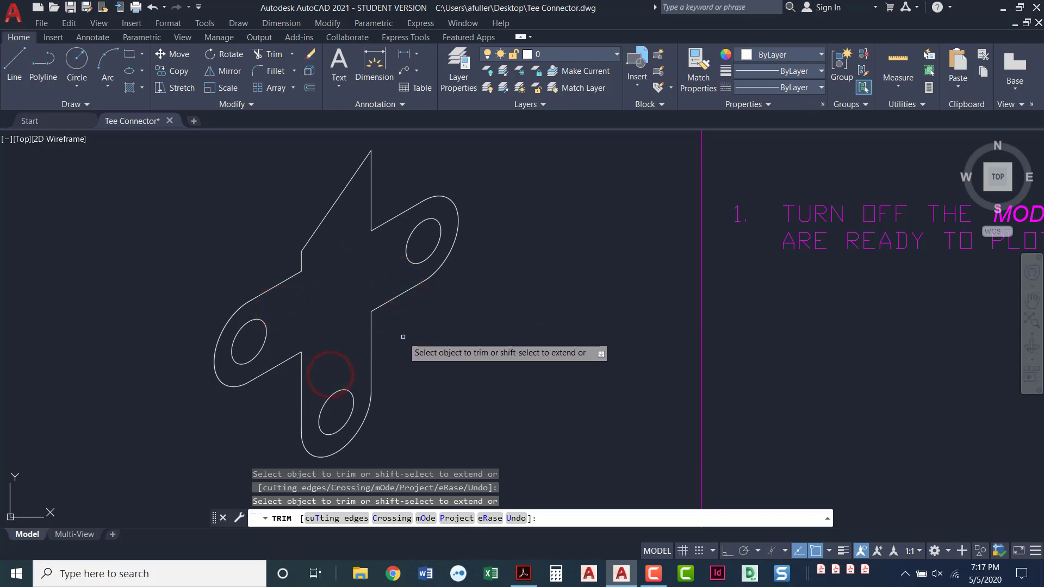
key("Return")
middle_click_drag(404, 338, 421, 338)
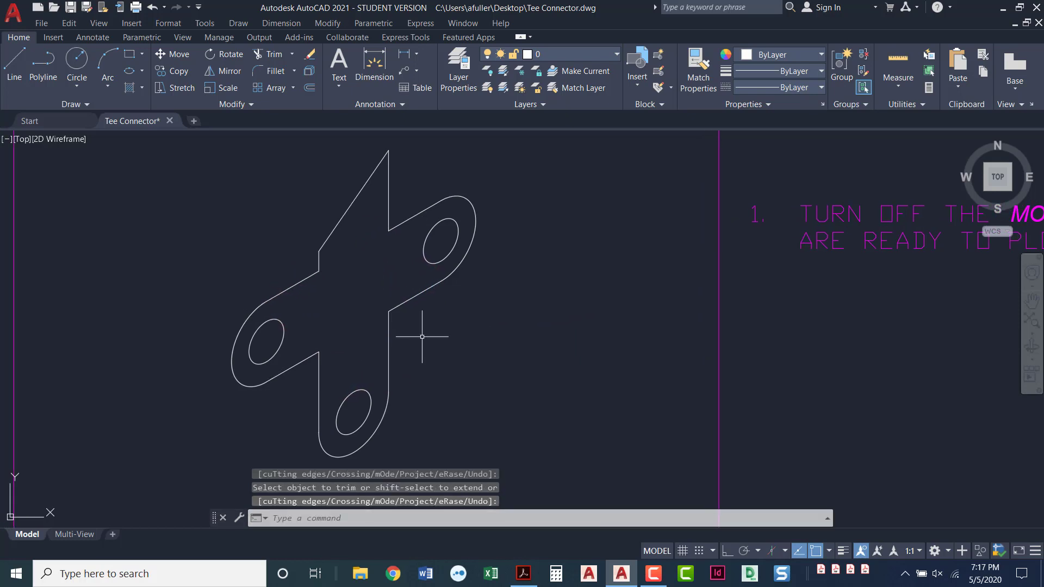
Switch to the project PDF in Acrobat, read Steps 8 to 13 with Figures 7.27(b) to 7.29, and return to the AutoCAD drawing.
key("alt+Tab")
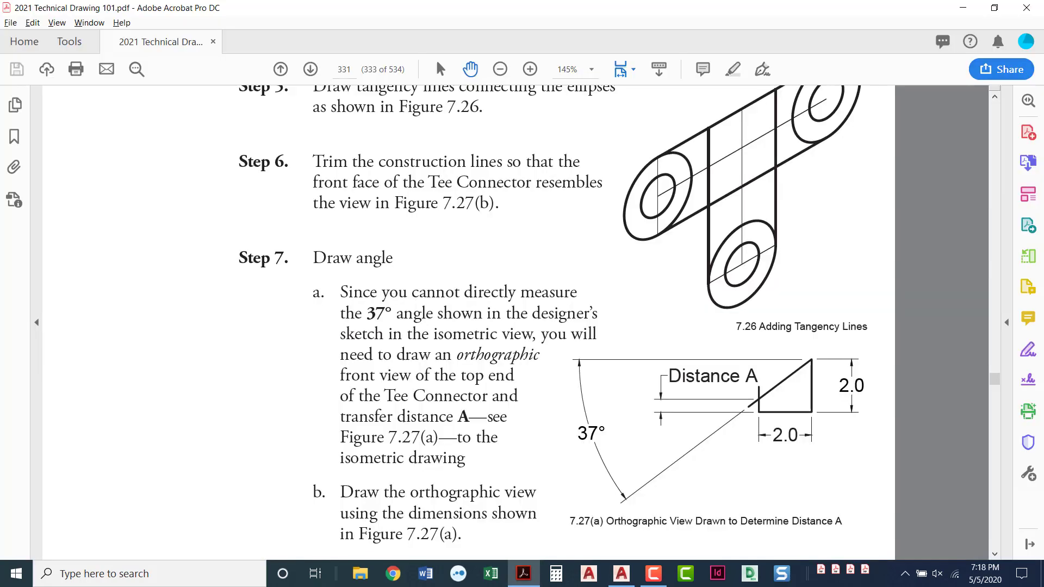
scroll(709, 355, "down", 15)
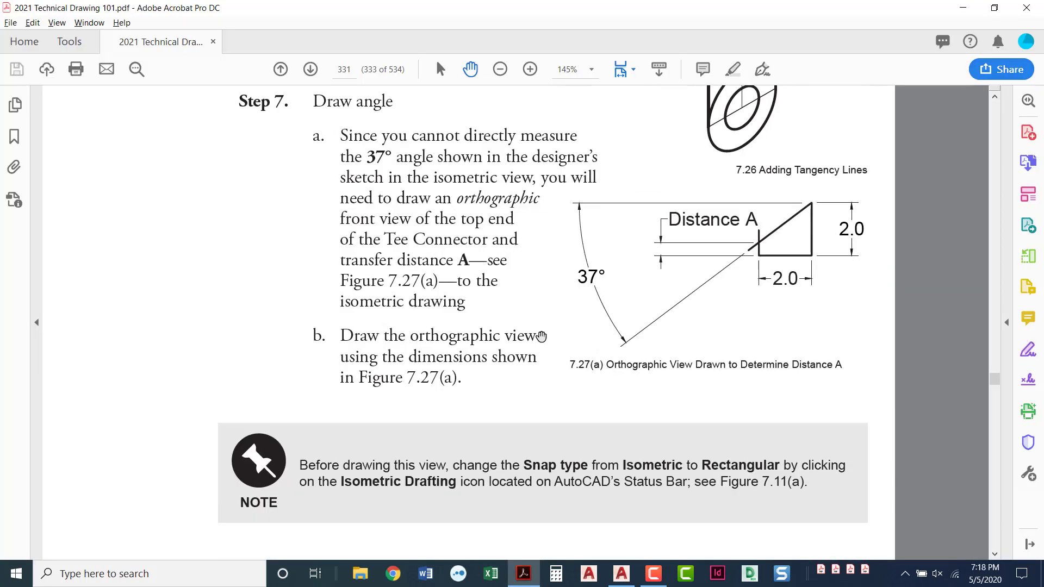
scroll(540, 337, "down", 3)
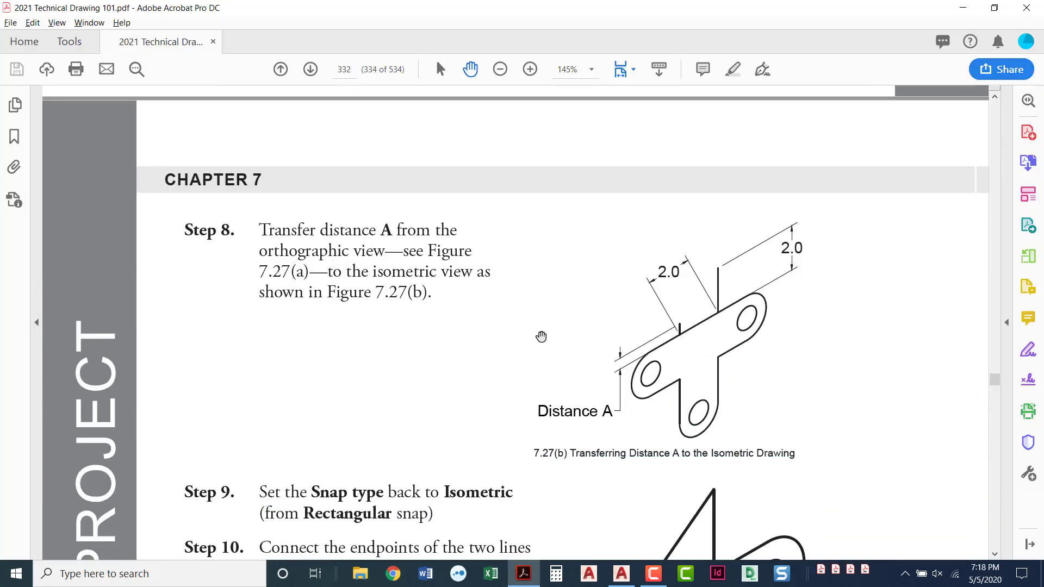
scroll(509, 347, "down", 4)
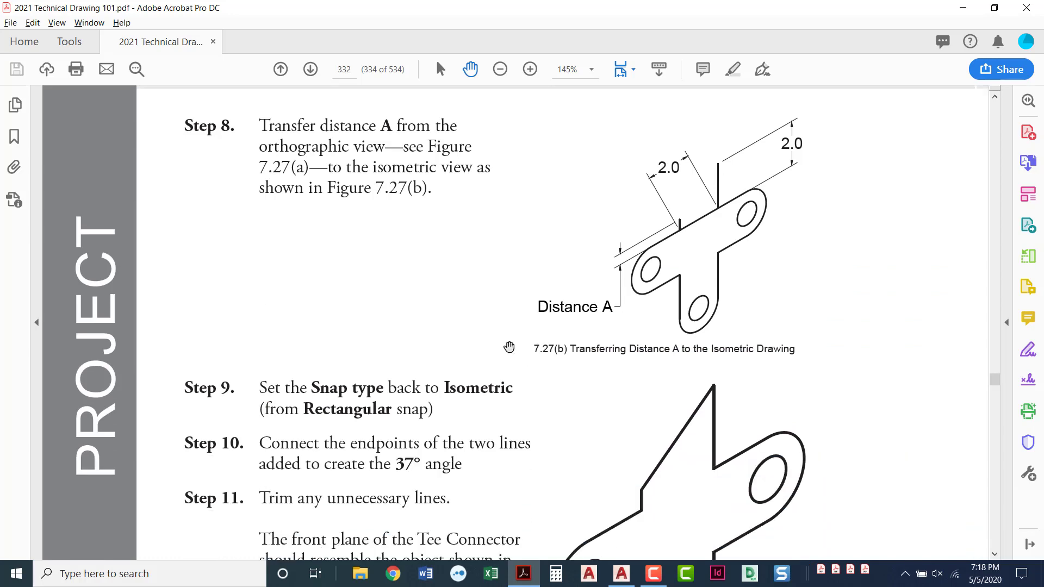
scroll(509, 347, "down", 3)
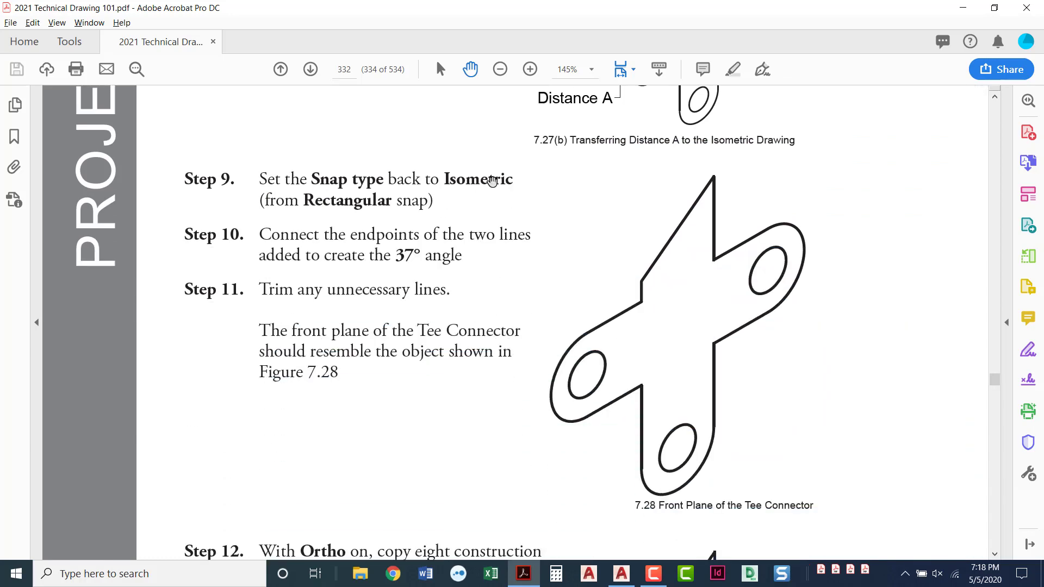
scroll(562, 352, "down", 1)
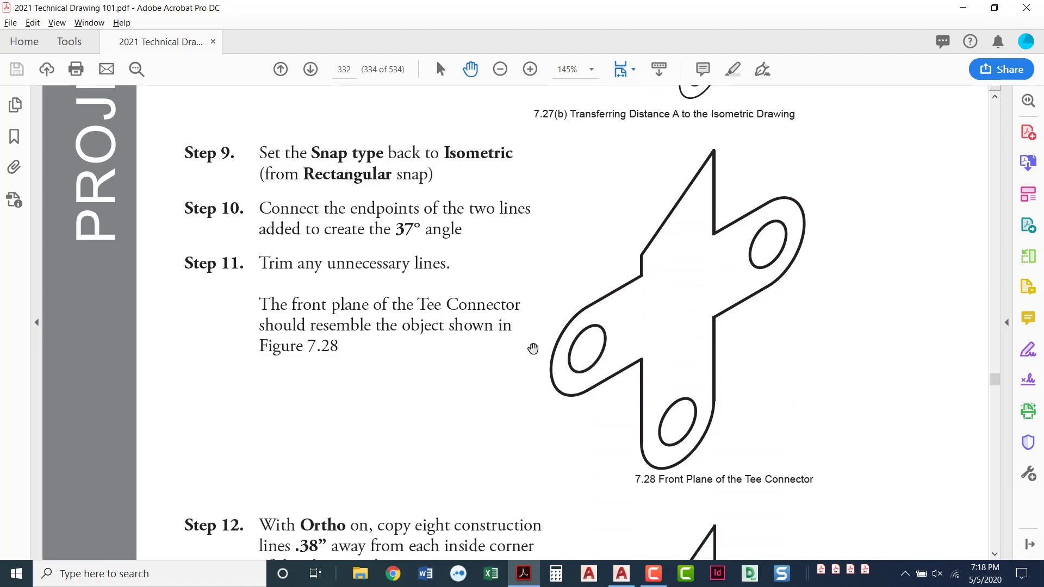
scroll(473, 361, "down", 2)
scroll(458, 355, "down", 5)
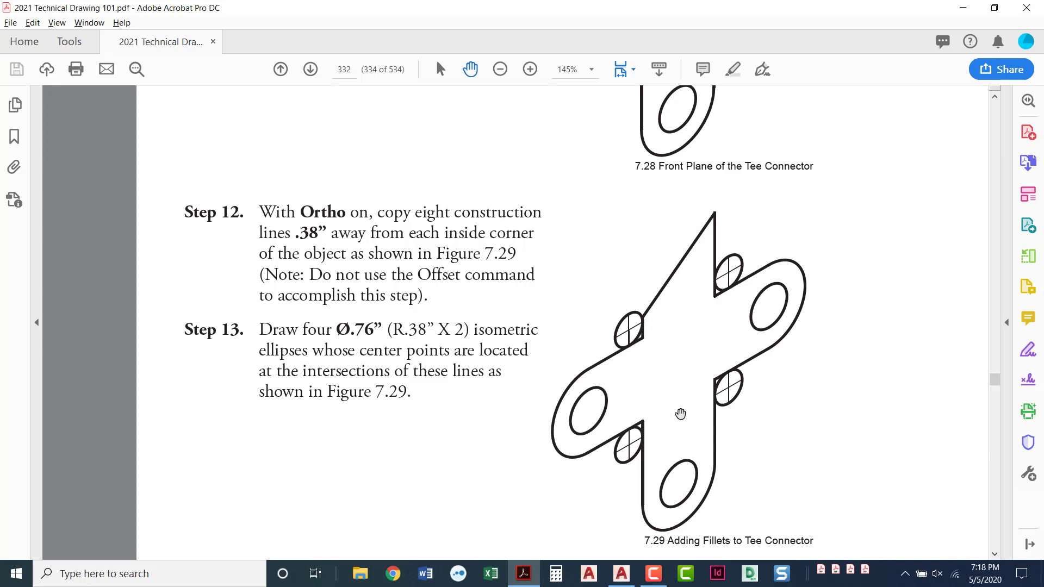
key("alt+Tab")
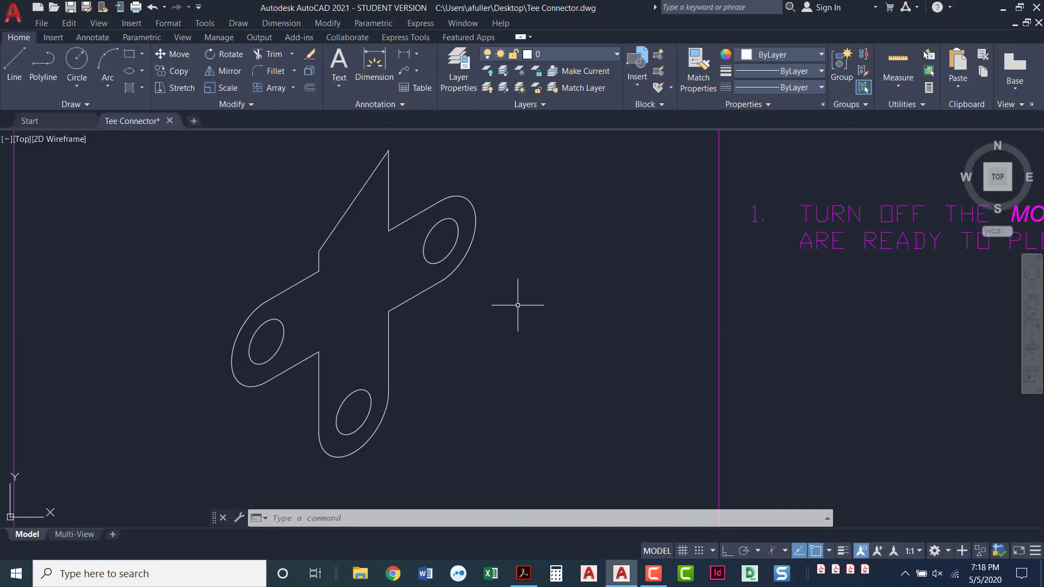
middle_click_drag(499, 315, 539, 335)
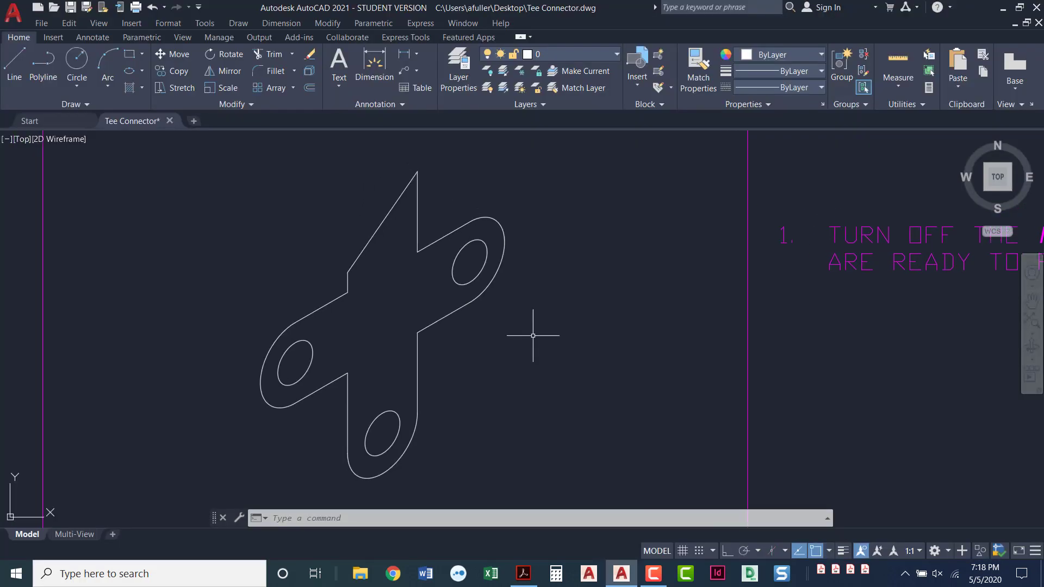
left_click(163, 74)
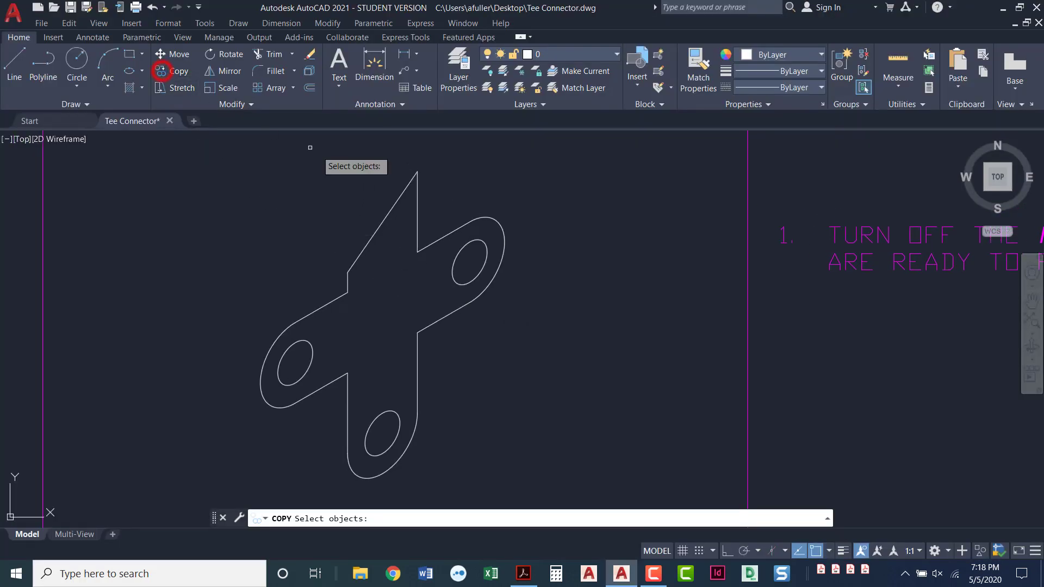
left_click(417, 228)
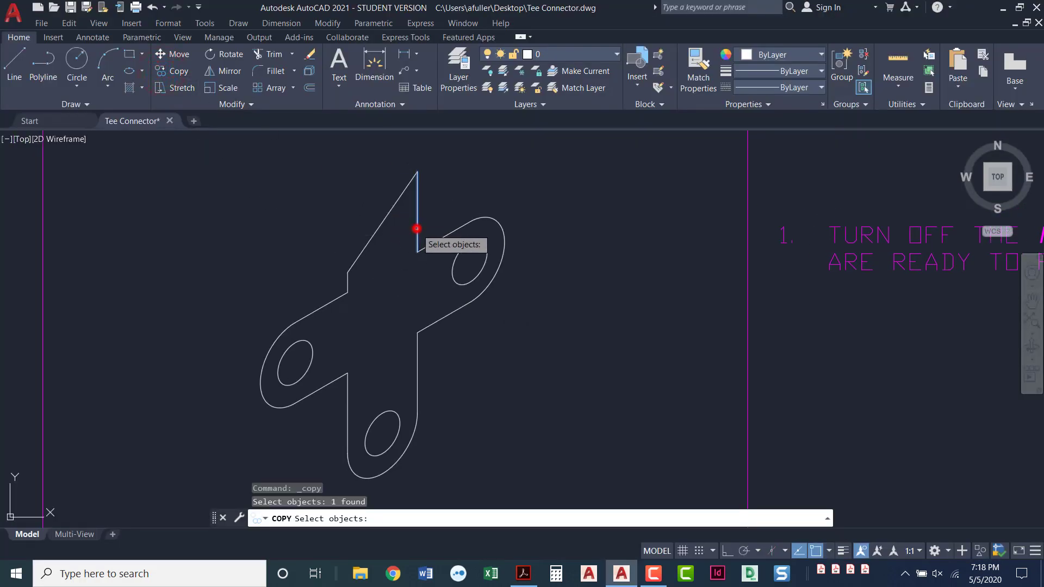
left_click(417, 359)
key("Return")
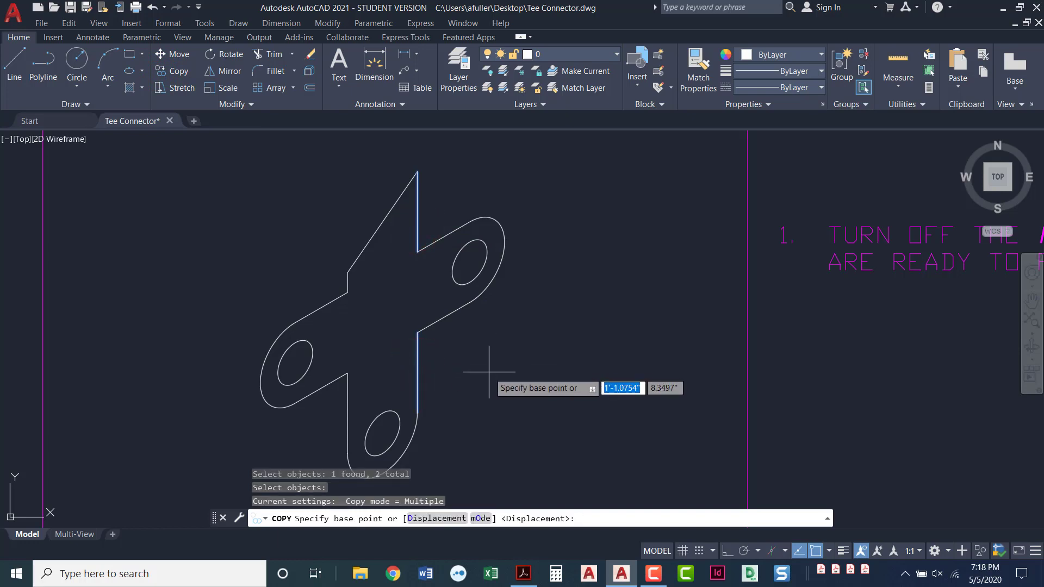
left_click(489, 372)
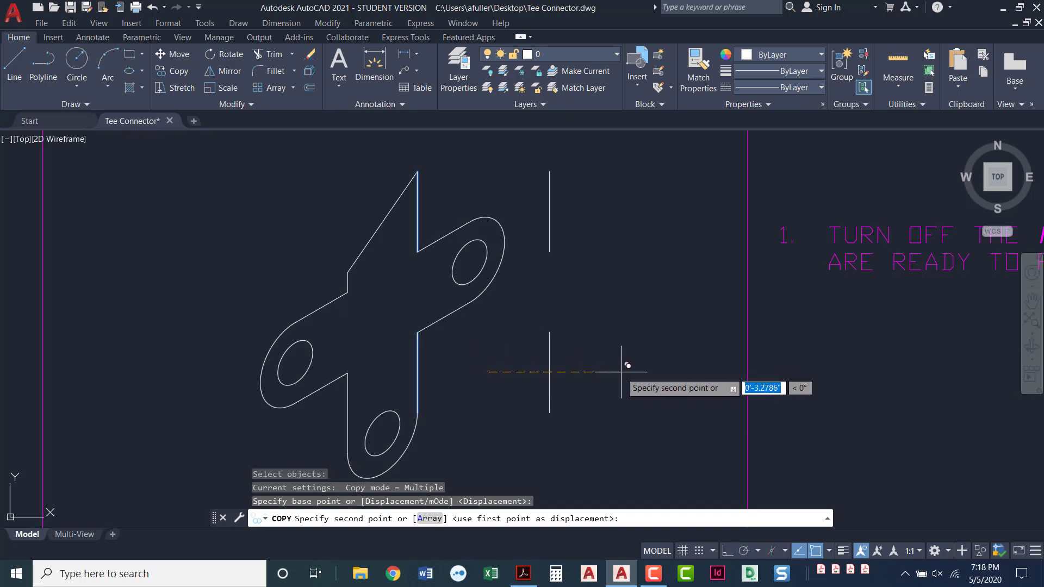
key("Escape")
key("Escape")
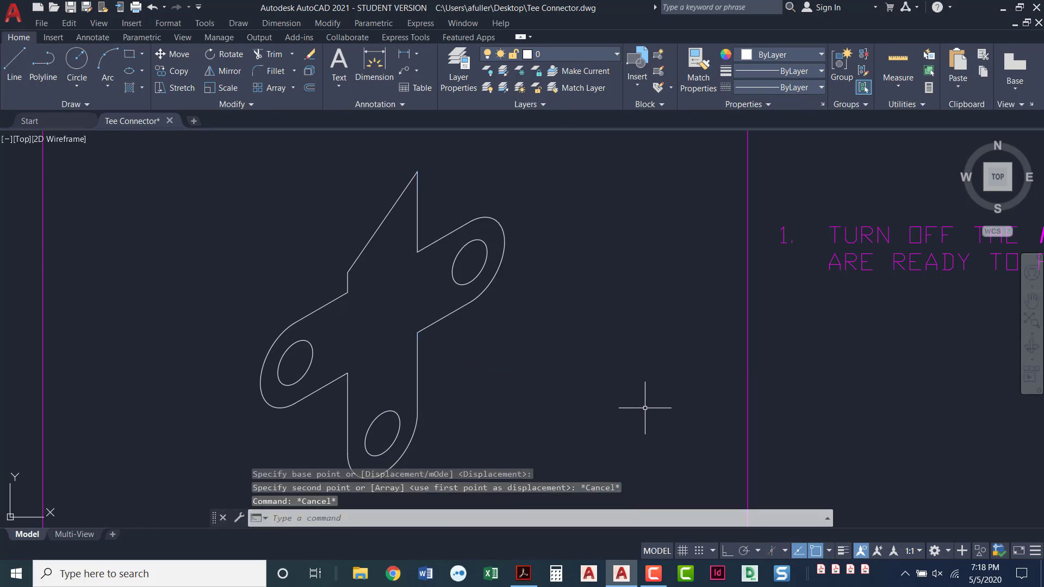
Turn on right-isoplane drafting and Ortho, and copy the connector's two right-hand vertical edges .38 outward along the 30° axis.
left_click(769, 551)
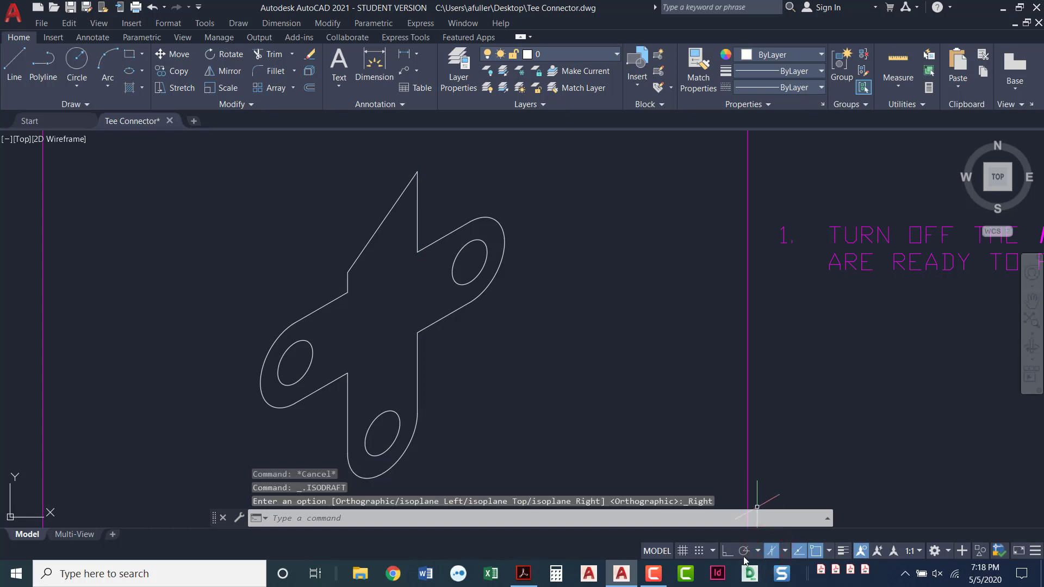
left_click(727, 552)
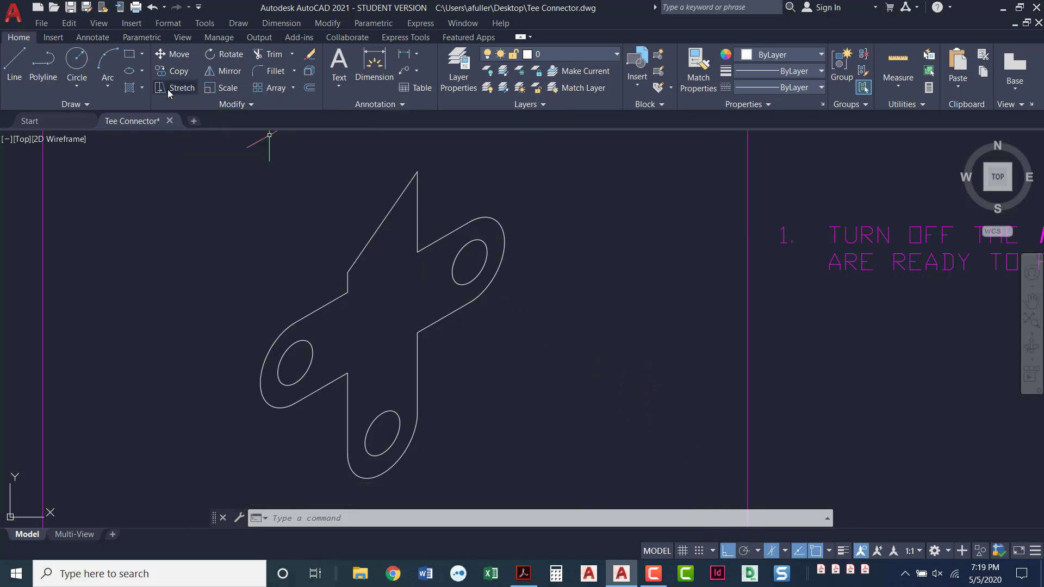
left_click(176, 73)
left_click(416, 214)
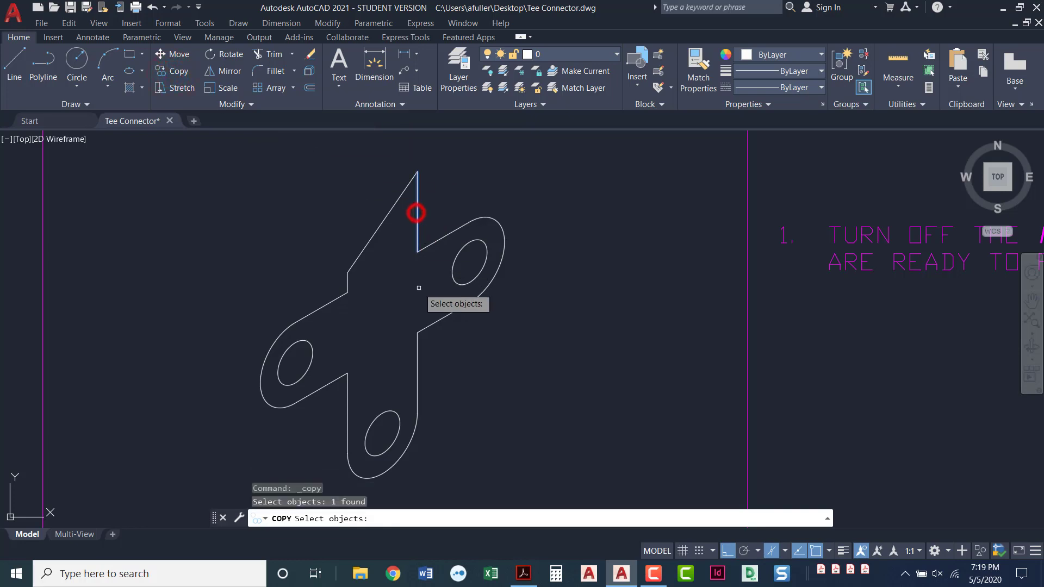
left_click(416, 355)
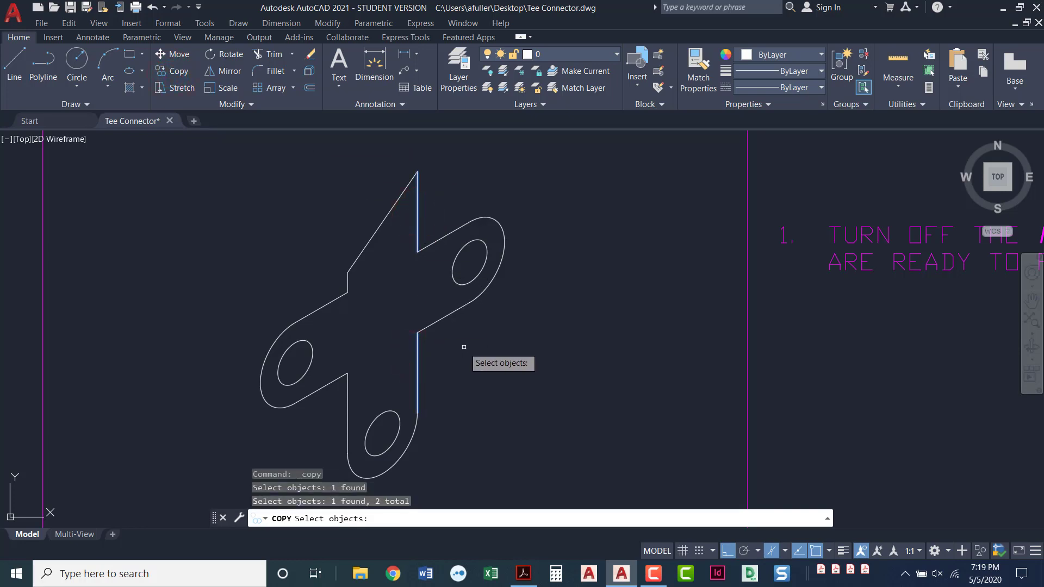
key("Return")
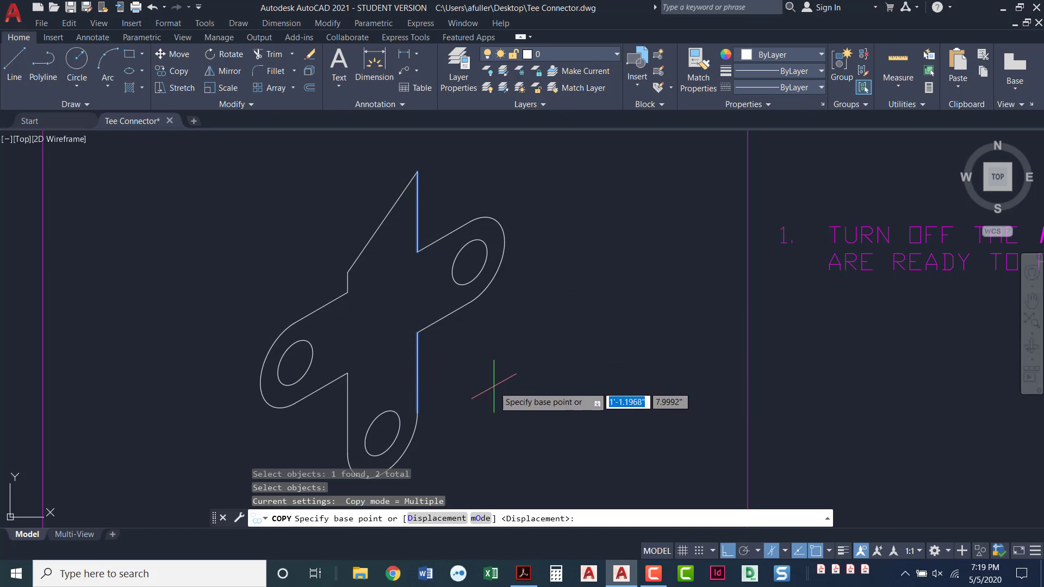
left_click(545, 379)
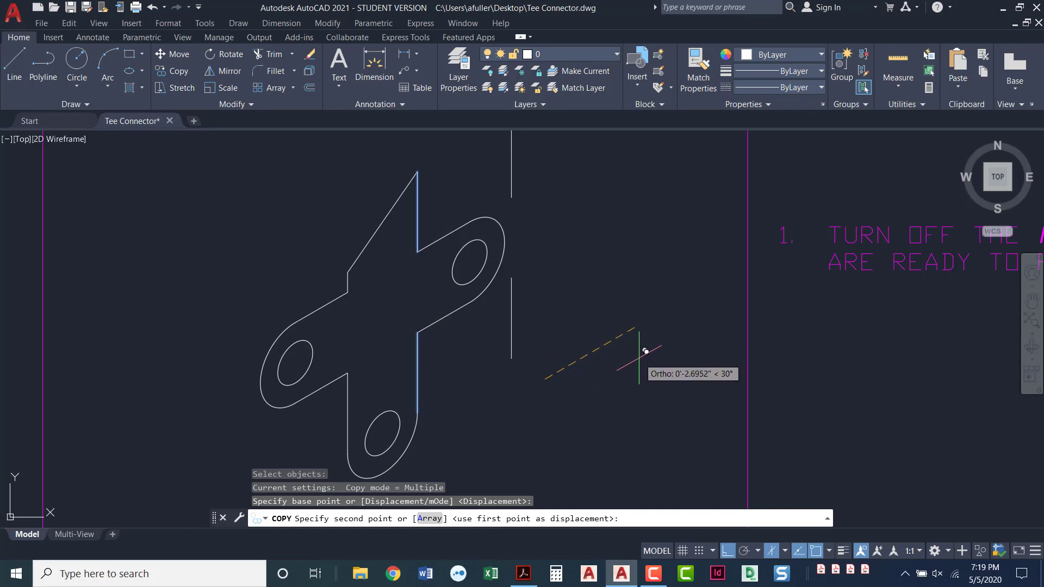
type(".38")
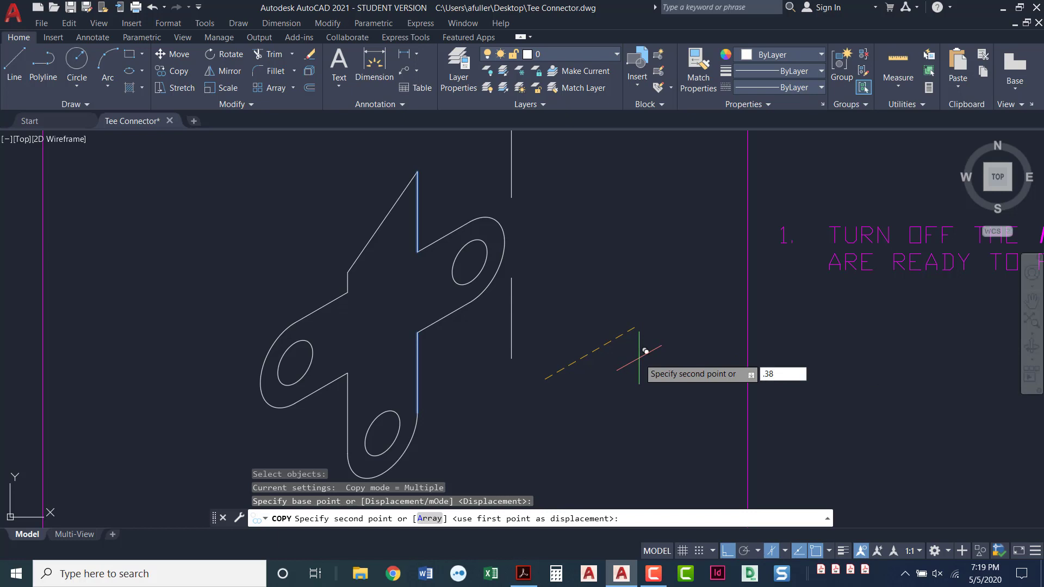
key("Return")
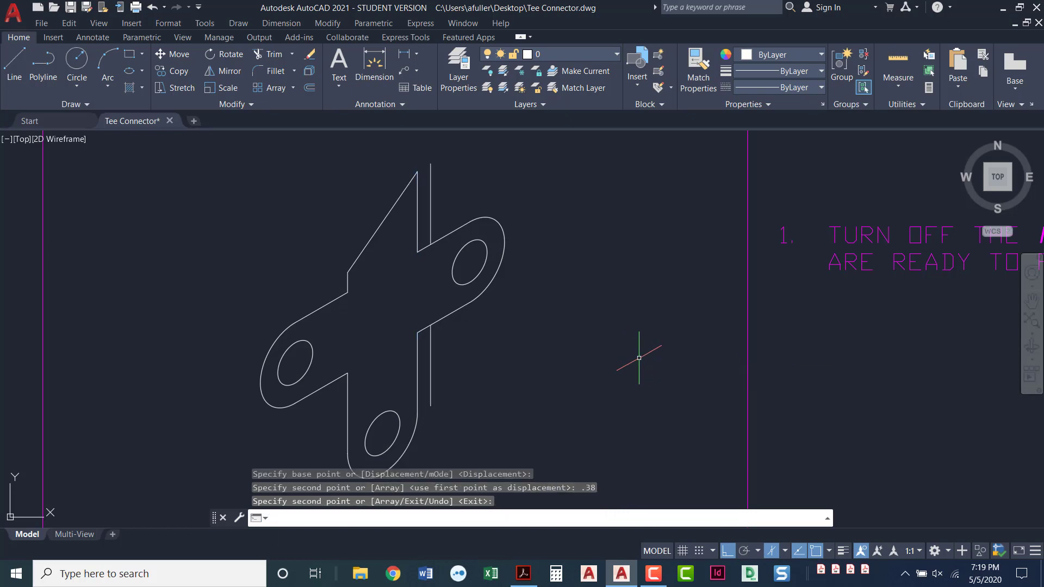
key("Return")
Copy the upper slanted edges of the left and right arms .38 vertically upward.
key("Return")
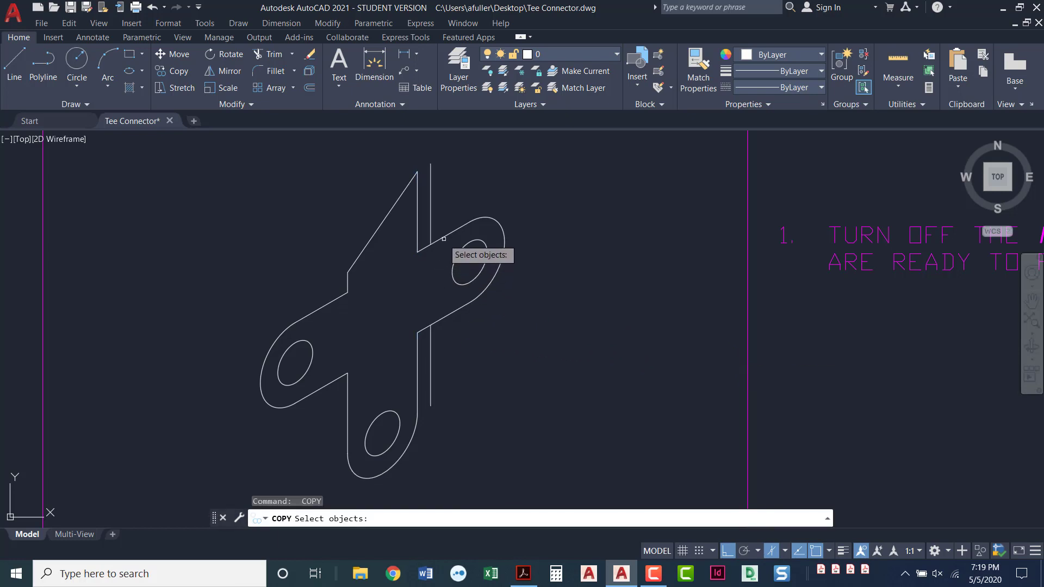
left_click(444, 237)
left_click(320, 308)
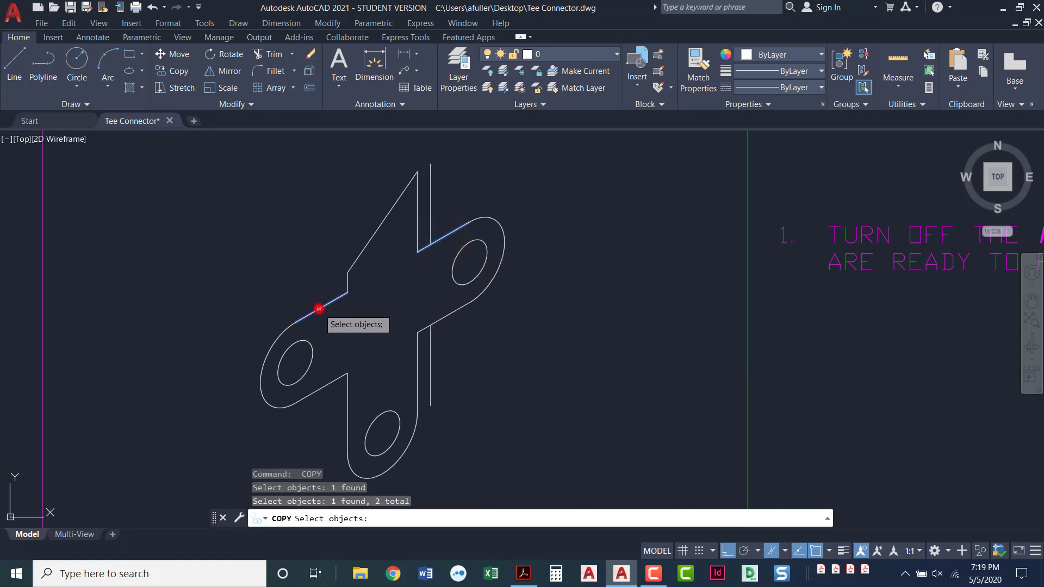
key("Return")
left_click(301, 290)
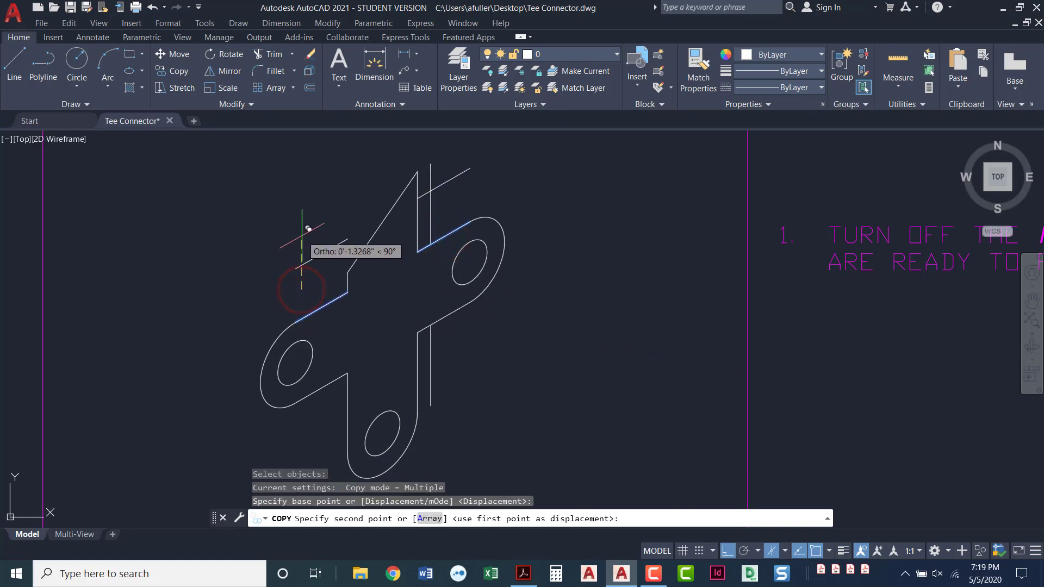
type(".38")
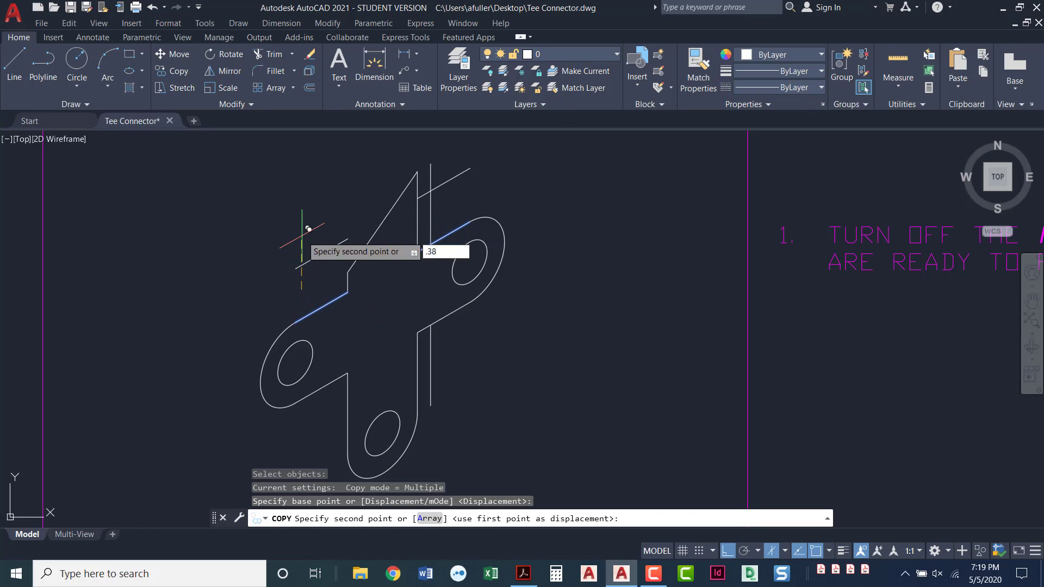
key("Return")
key("Return")
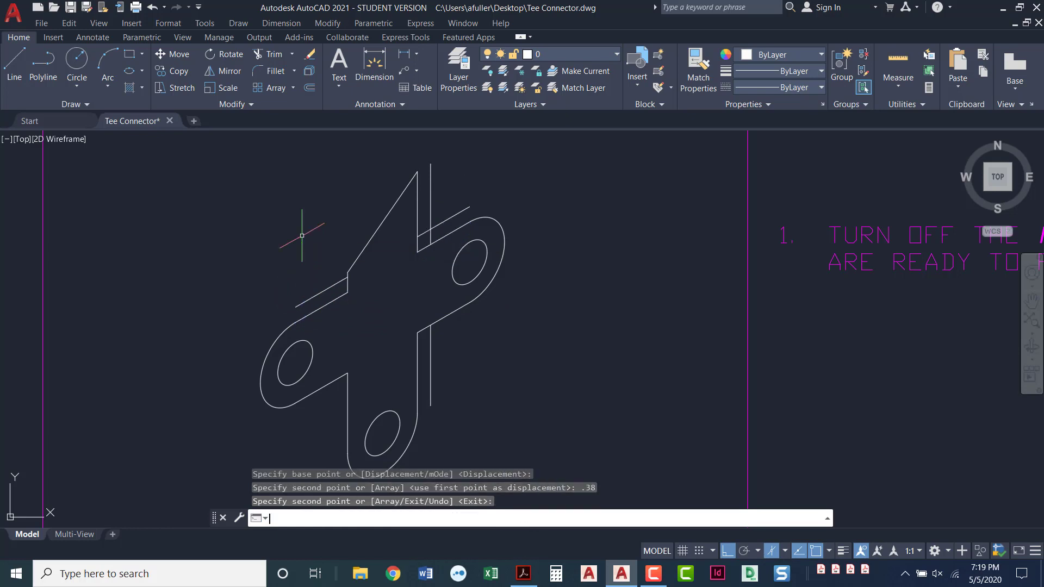
Copy the connector's two left-hand vertical edges .38 outward along the 210° direction.
key("Return")
left_click(349, 286)
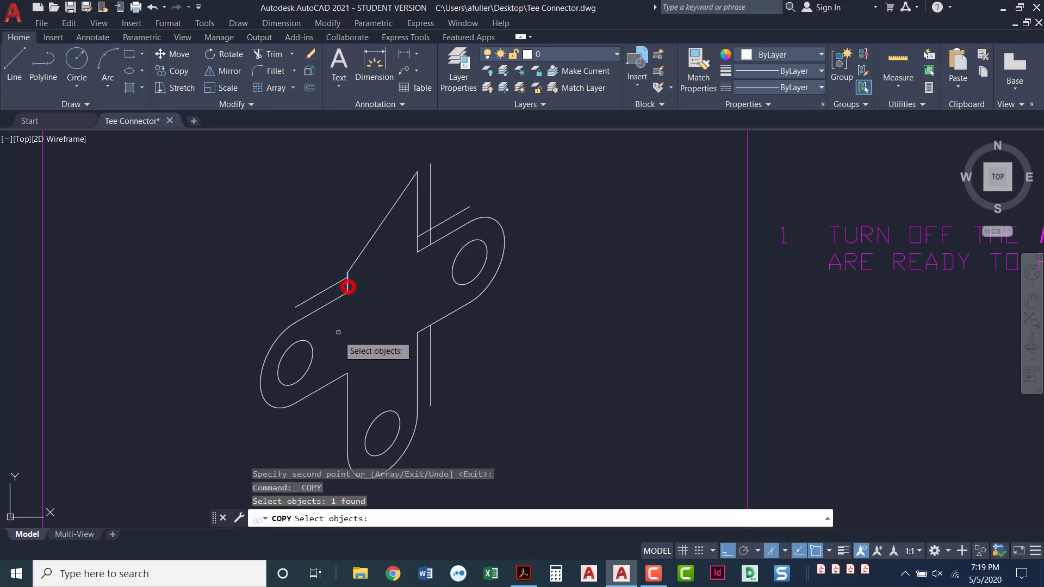
left_click(348, 385)
left_click(324, 416)
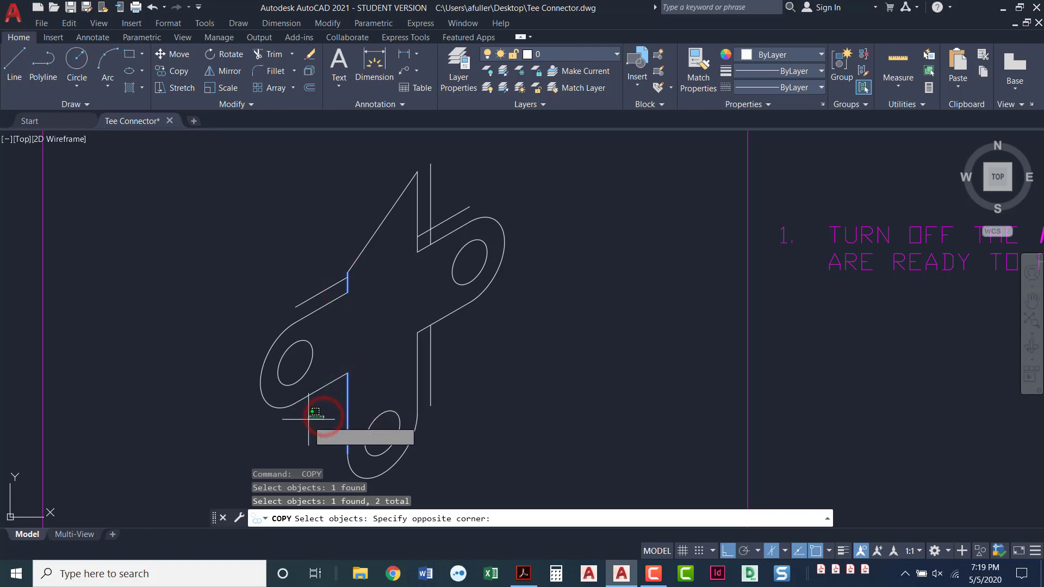
left_click(307, 421)
key("Return")
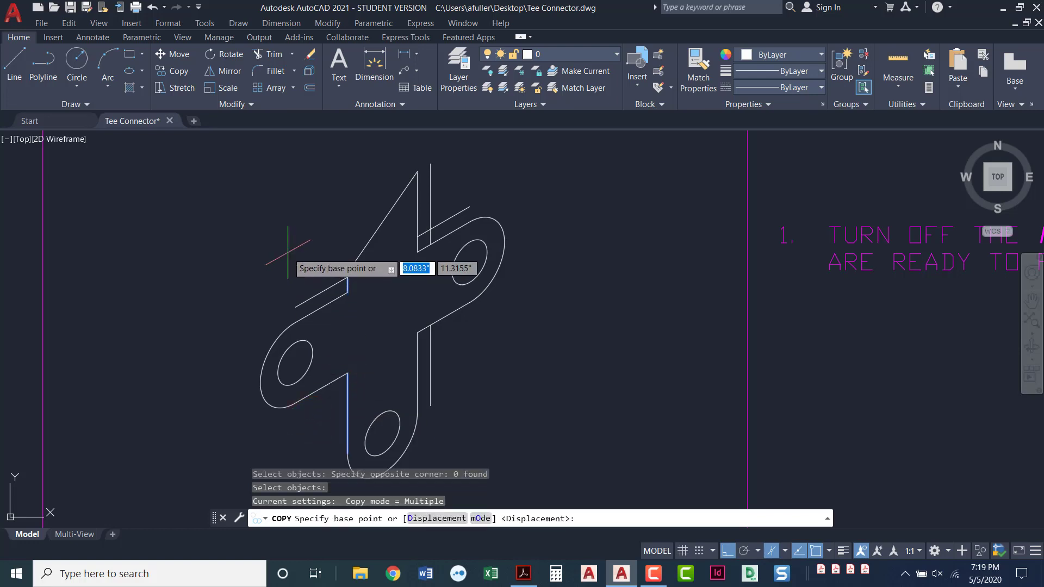
left_click(289, 252)
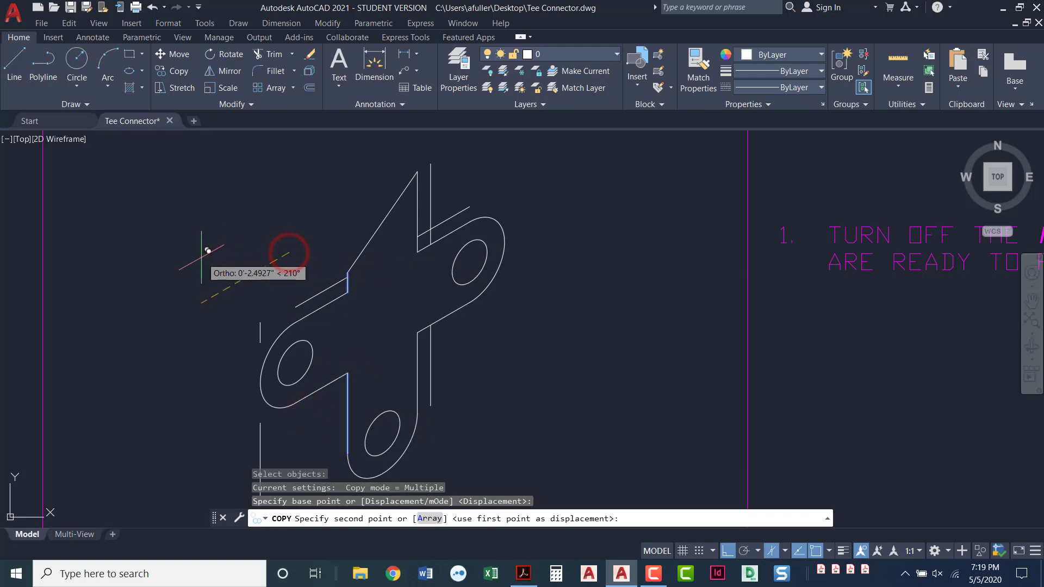
type(".38")
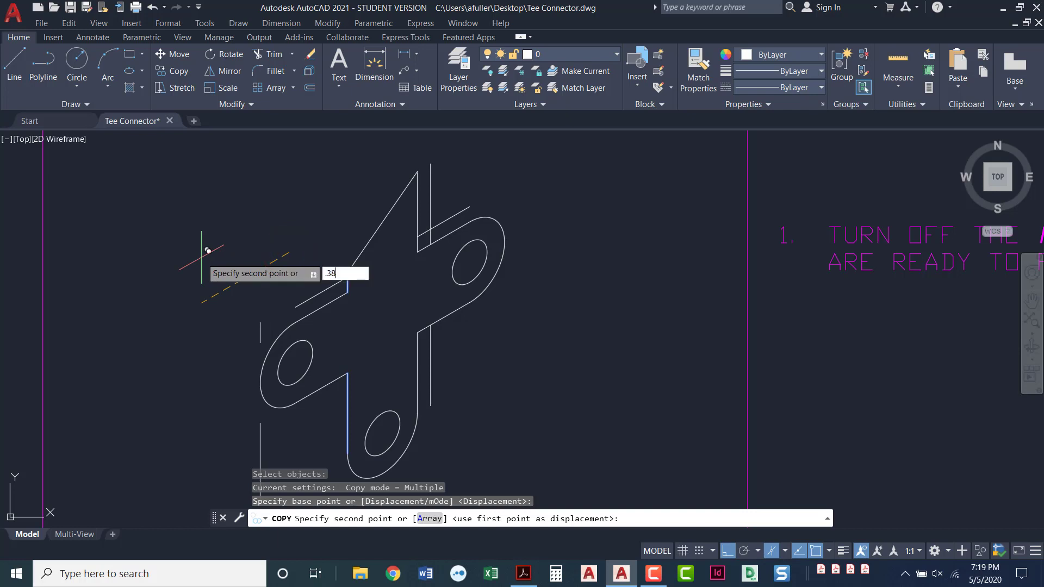
key("Return")
key("Return")
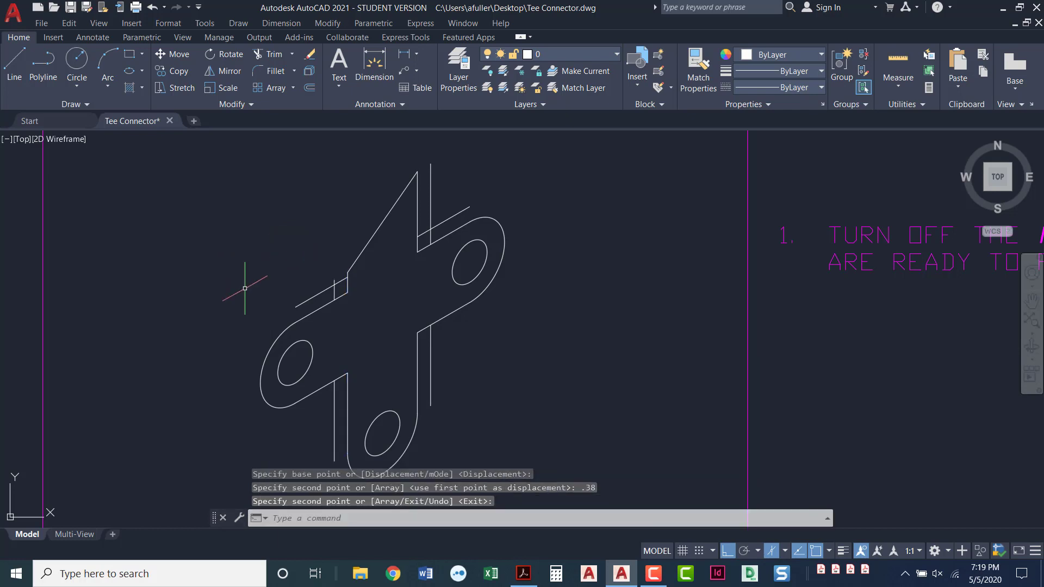
Copy the lower slanted edges of the left and right arms .38 vertically downward.
middle_click_drag(243, 290, 230, 247)
key("Return")
left_click(298, 348)
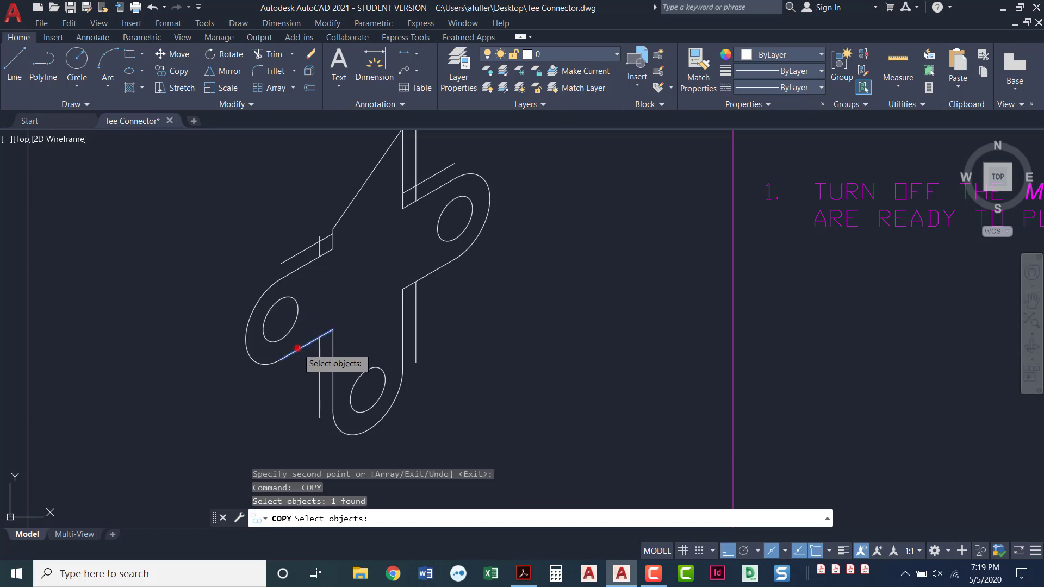
left_click(422, 277)
key("Return")
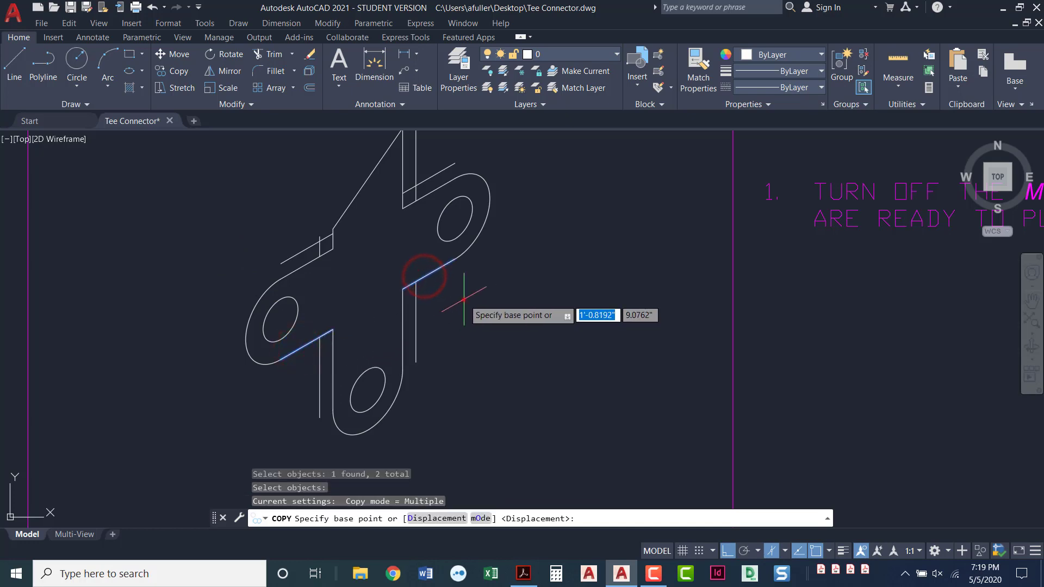
left_click(464, 299)
type(".38")
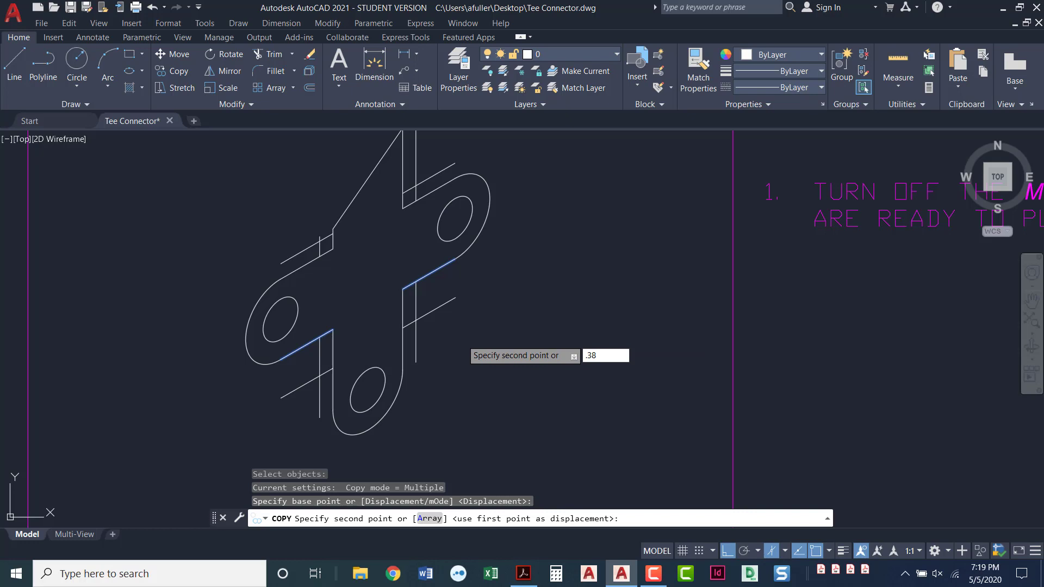
key("Return")
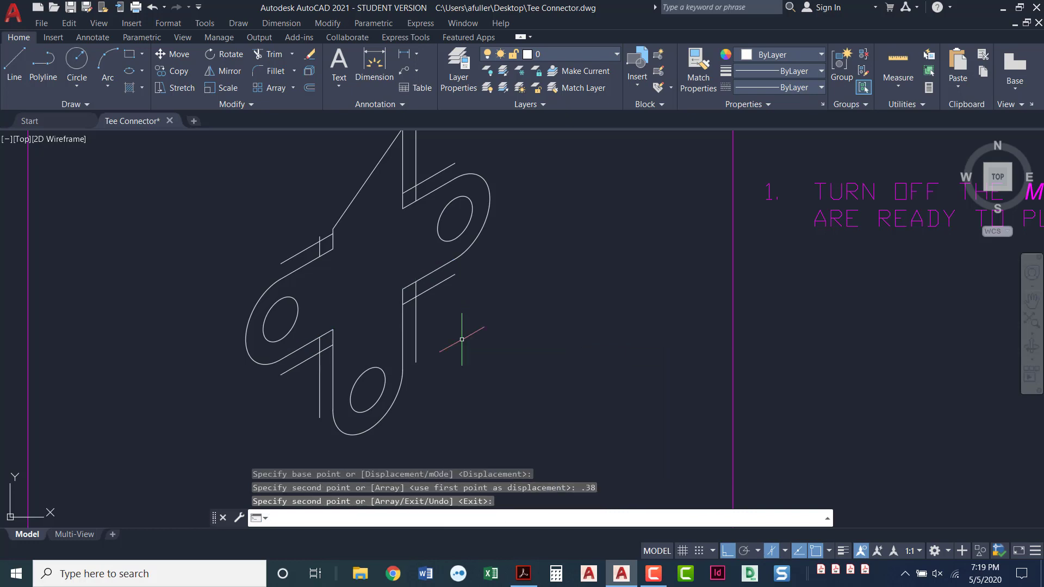
key("Return")
Draw an isocircle of radius .38 centred where the offset lines cross at the upper-right inside corner.
middle_click_drag(426, 325, 433, 326)
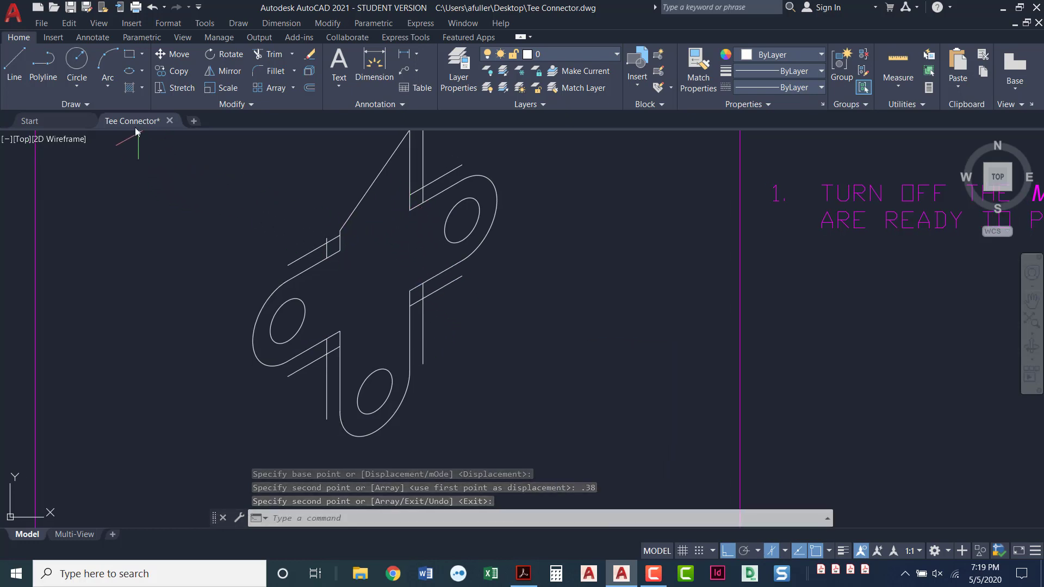
left_click(129, 73)
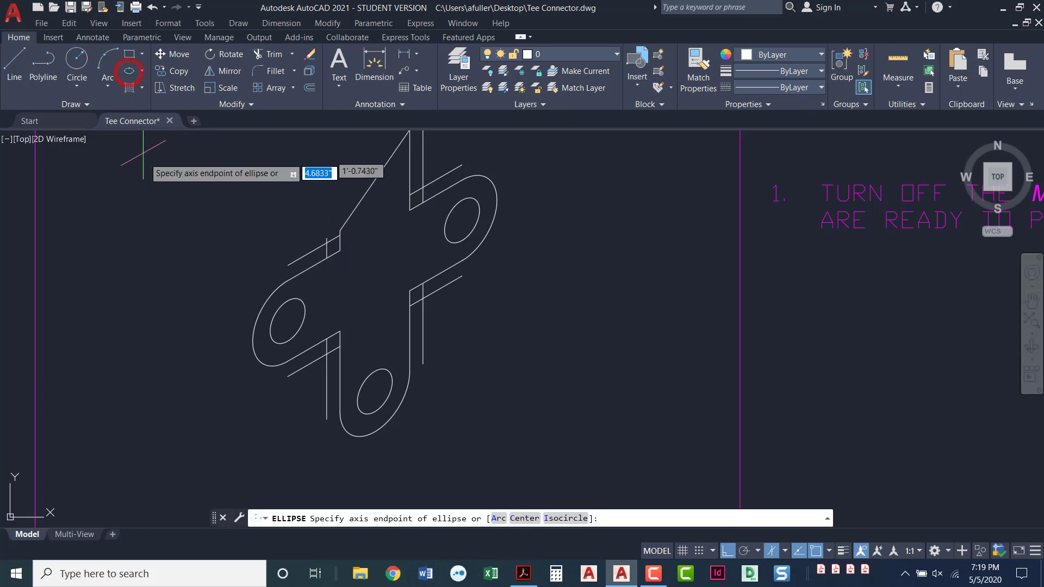
left_click(557, 518)
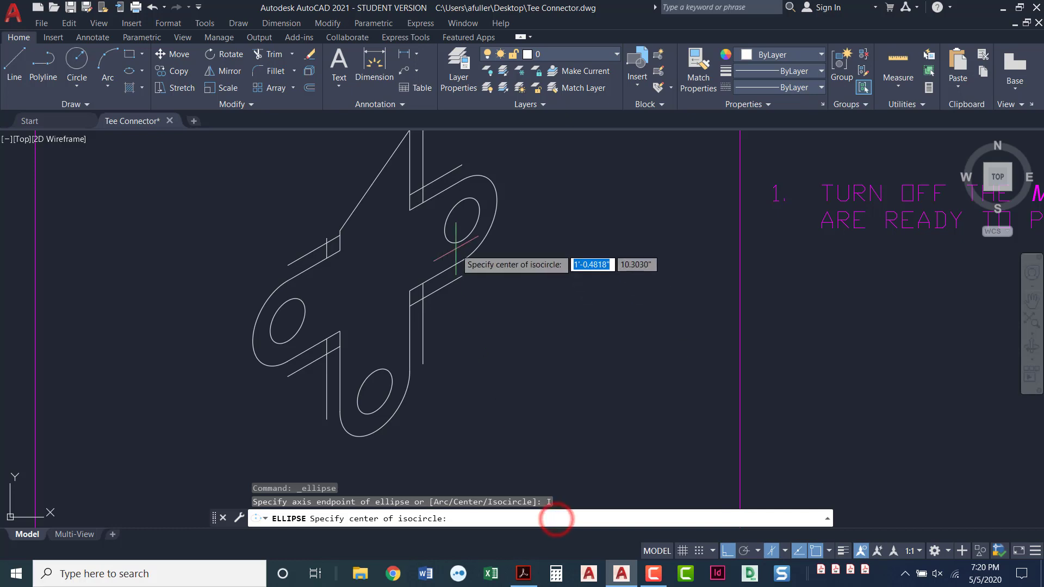
scroll(457, 253, "up", 2)
middle_click_drag(421, 223, 457, 309)
scroll(457, 309, "up", 2)
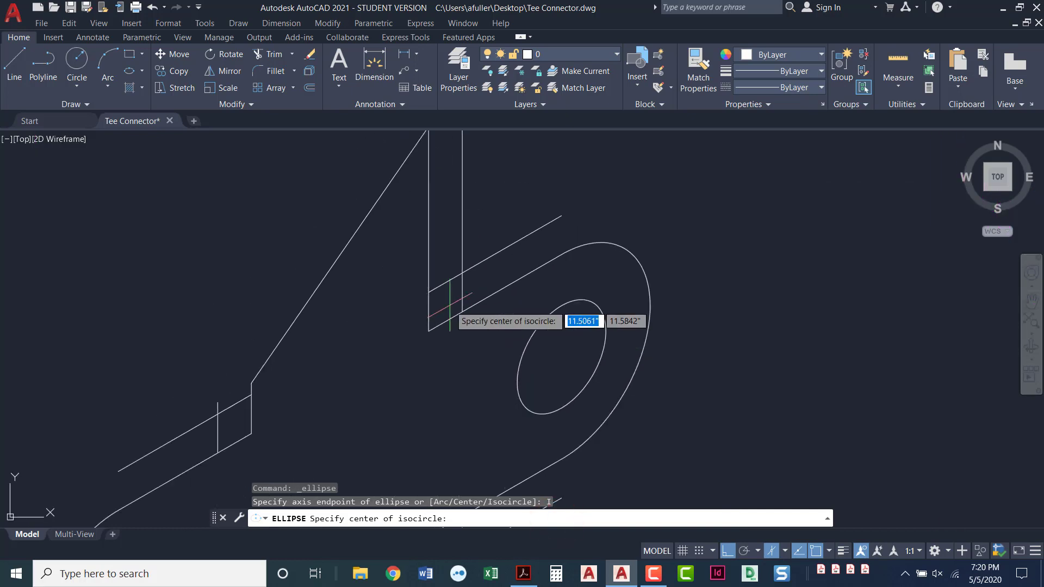
left_click(461, 271)
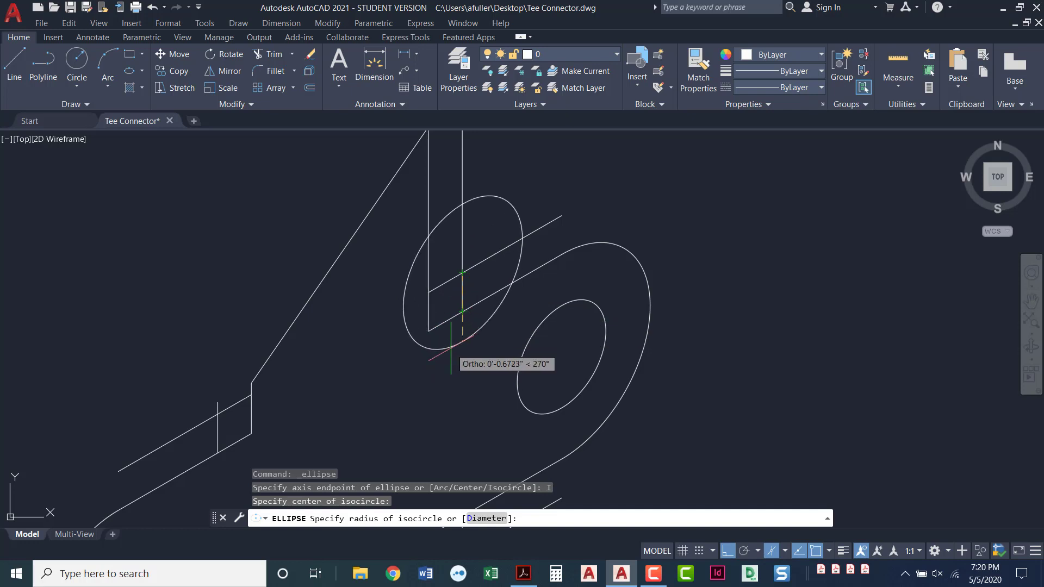
type(".38")
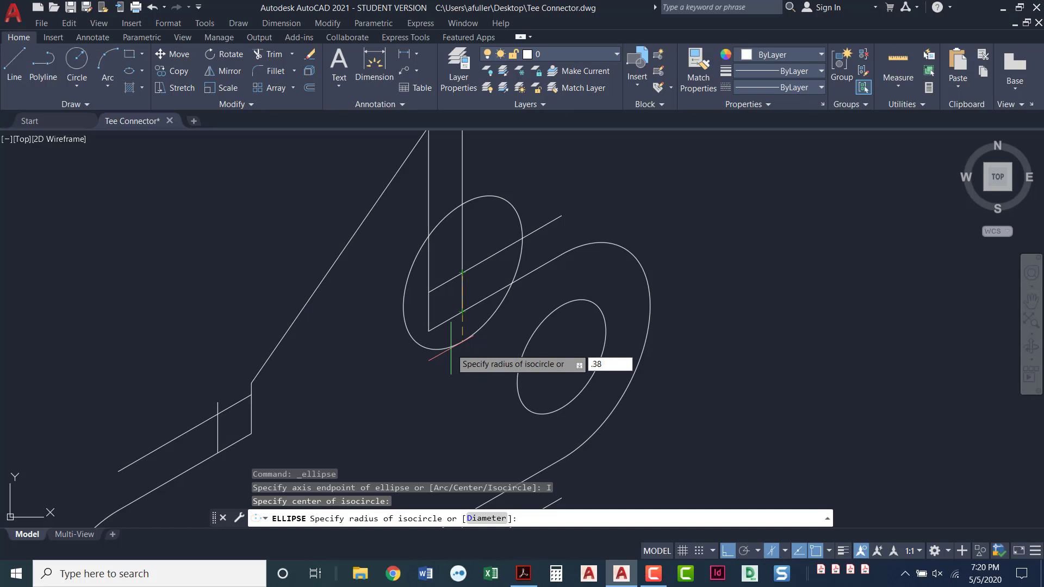
key("Return")
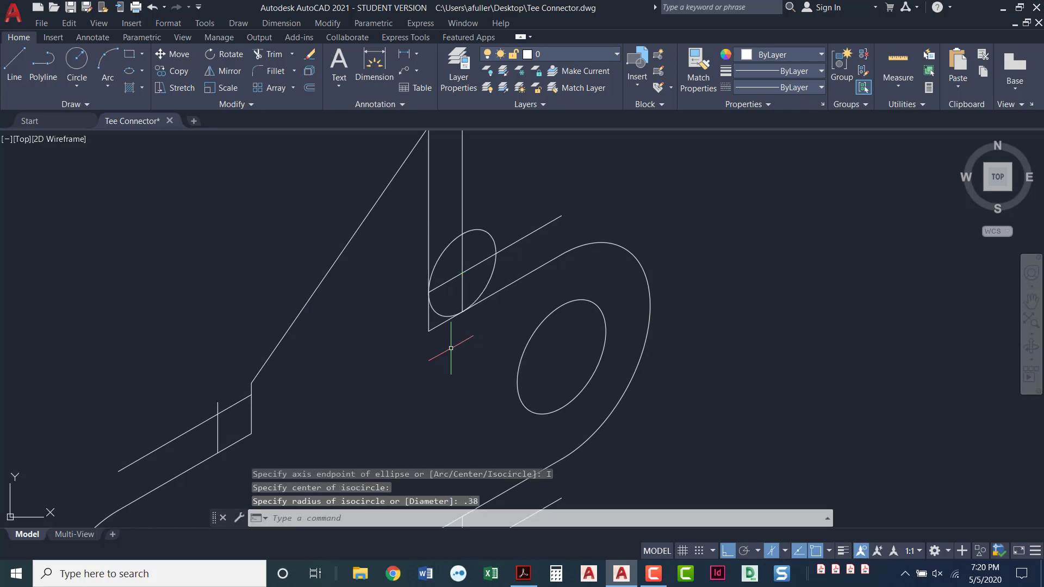
Copy the .38-radius isocircle from its centre to the offset-line intersections at the other three inside corners.
scroll(443, 338, "down", 3)
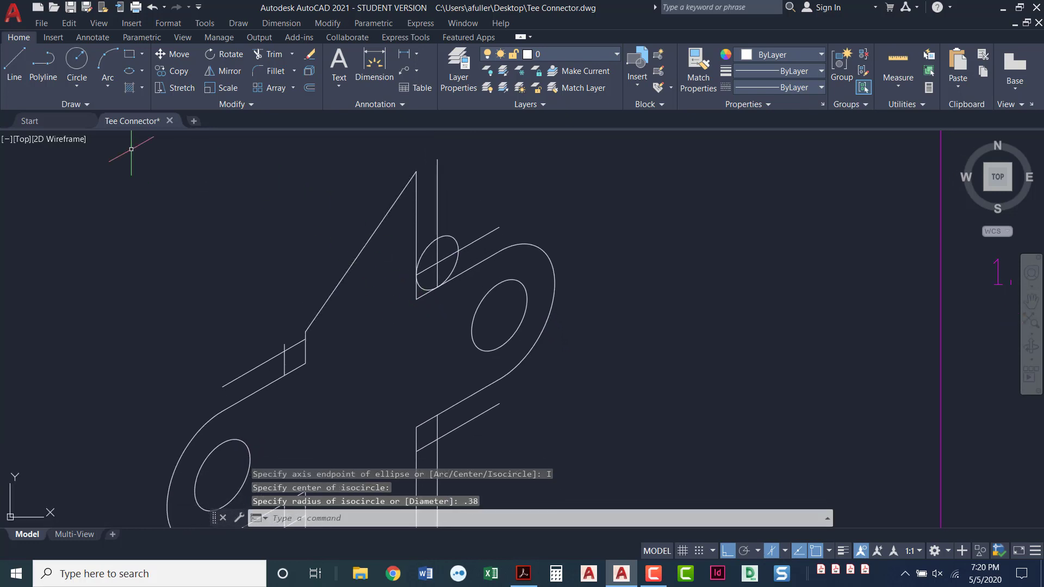
left_click(164, 70)
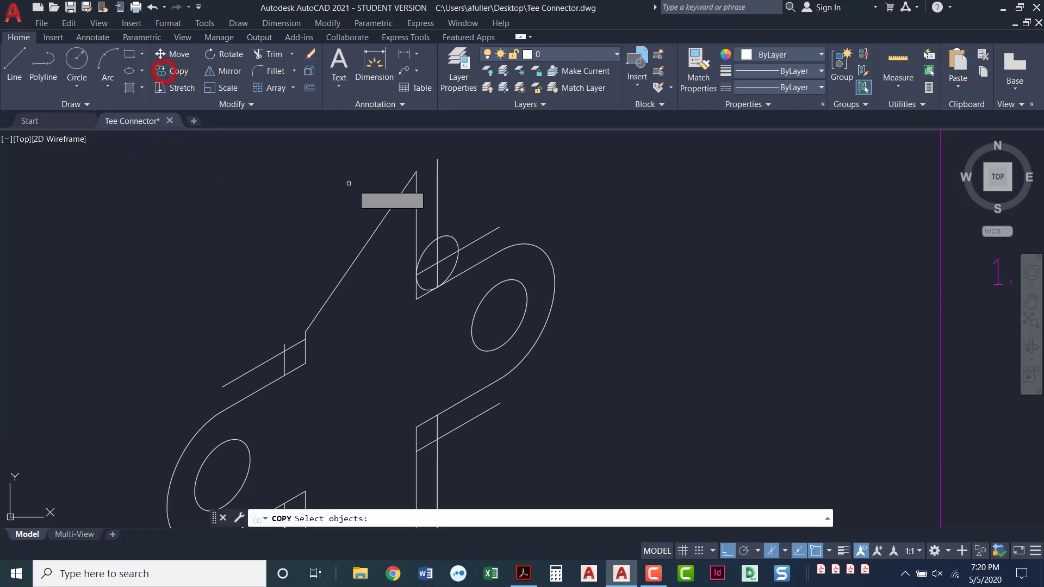
left_click(442, 237)
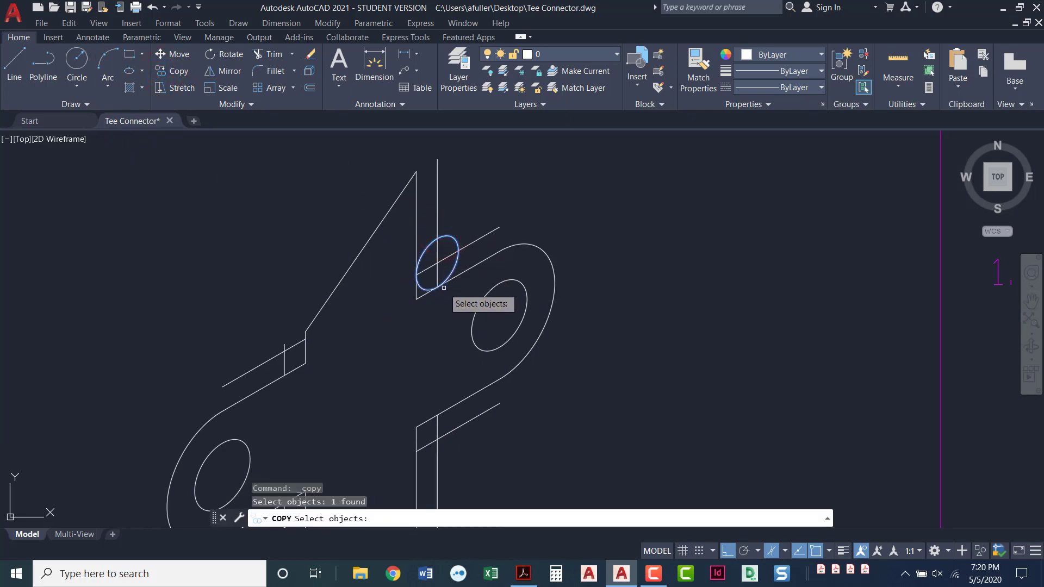
key("Return")
left_click(437, 263)
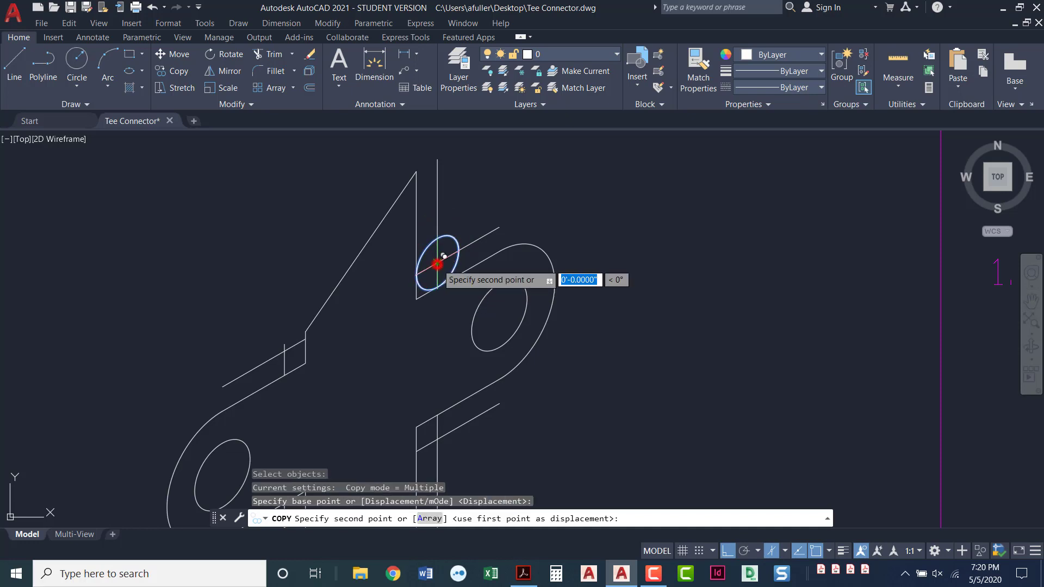
left_click(287, 351)
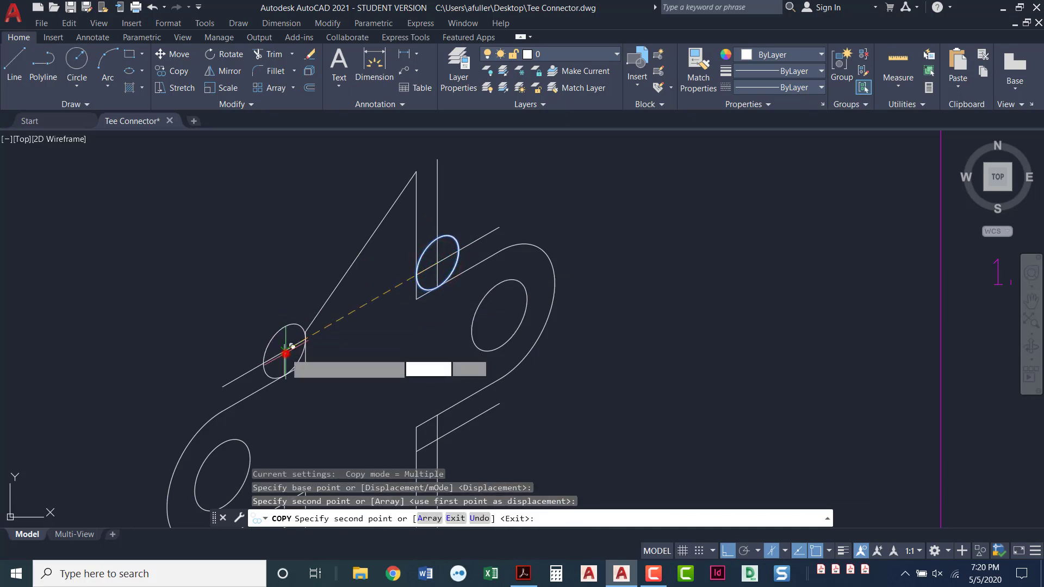
middle_click_drag(324, 393, 315, 250)
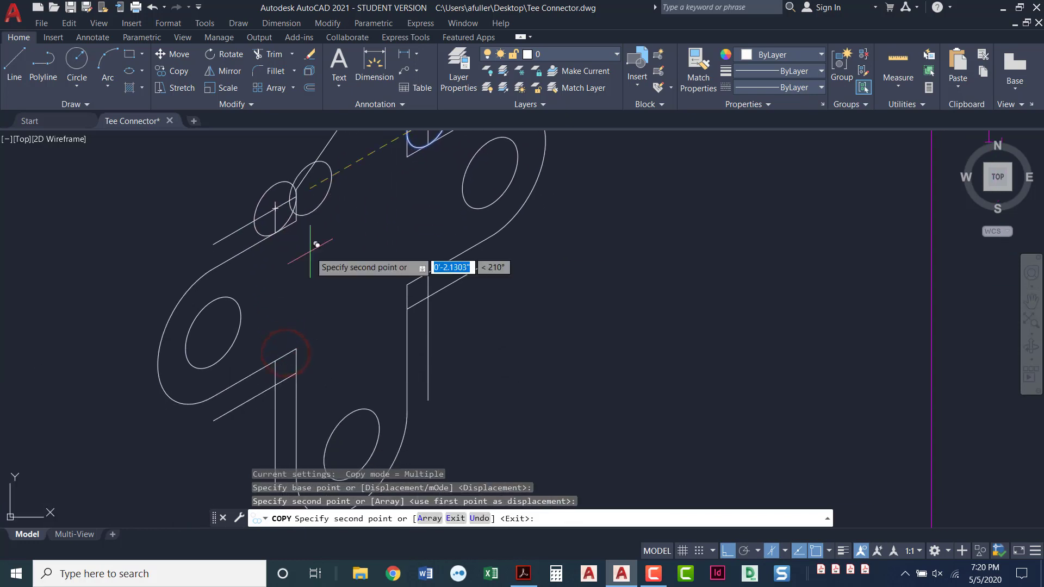
left_click(434, 290)
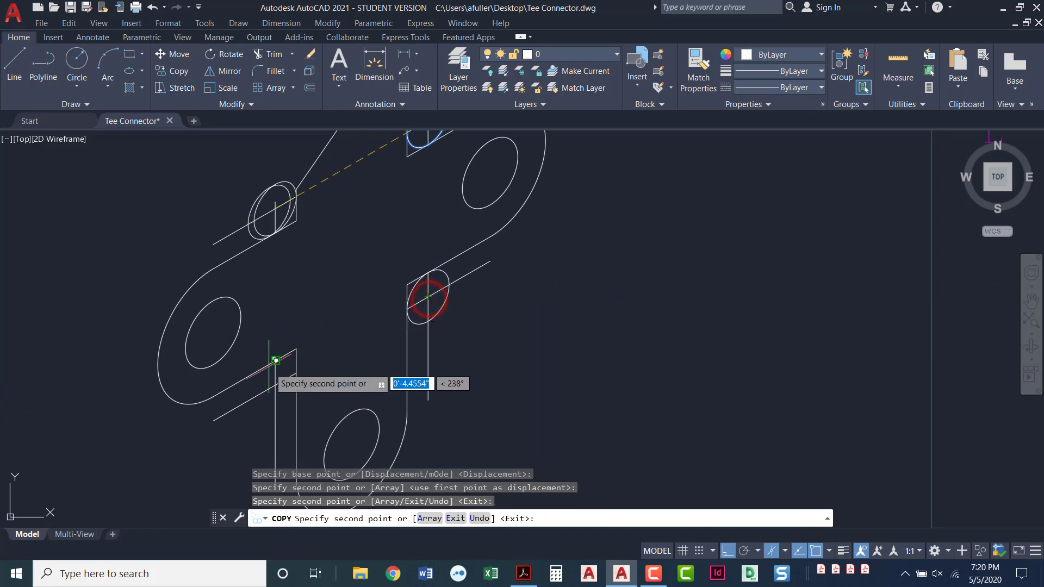
left_click(275, 385)
key("Return")
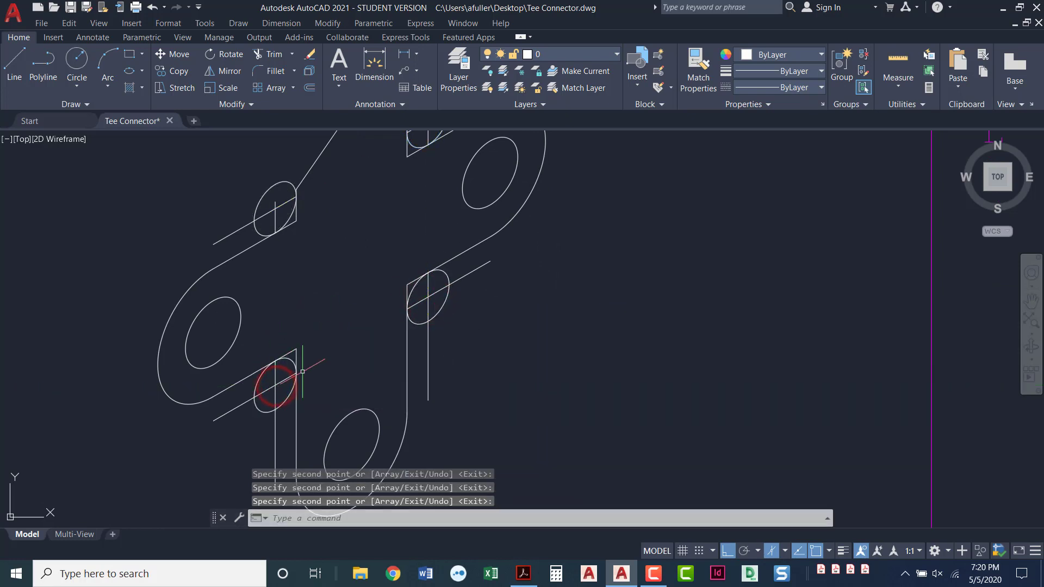
Erase the crossing offset construction lines at the two lower inside corners.
left_click(432, 298)
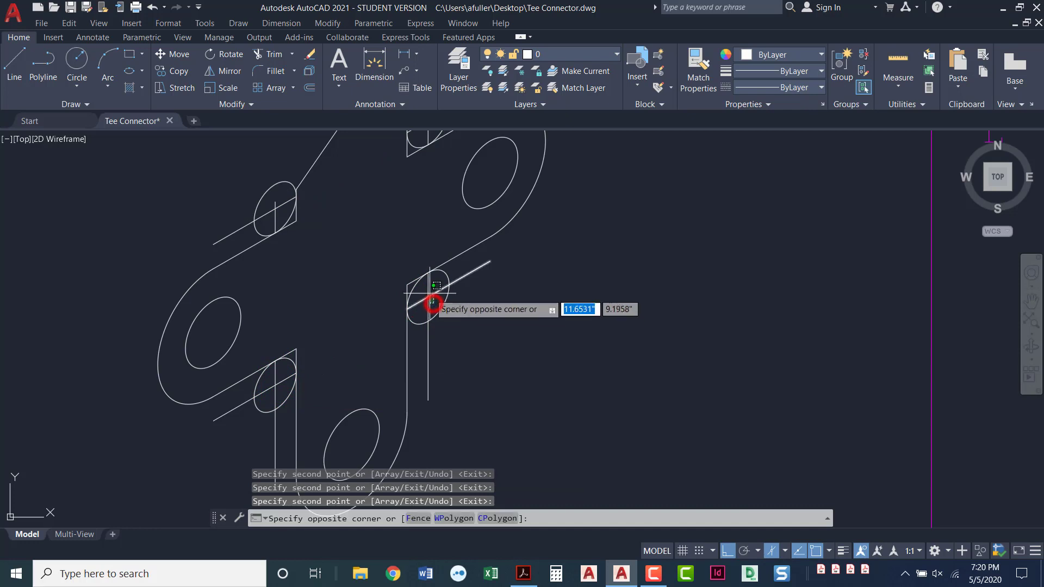
left_click(425, 292)
key("Delete")
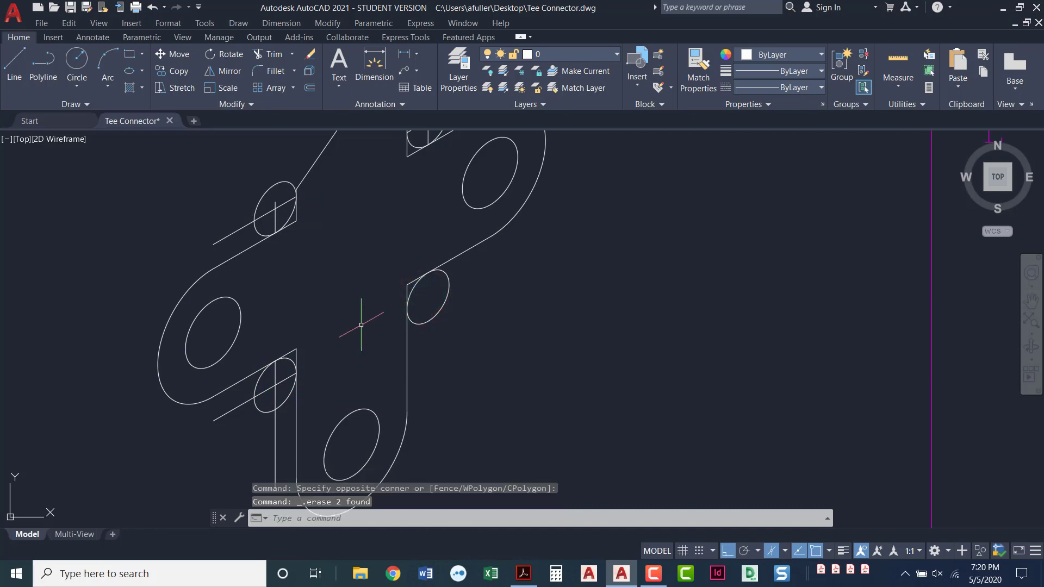
left_click(276, 381)
left_click(278, 393)
key("Delete")
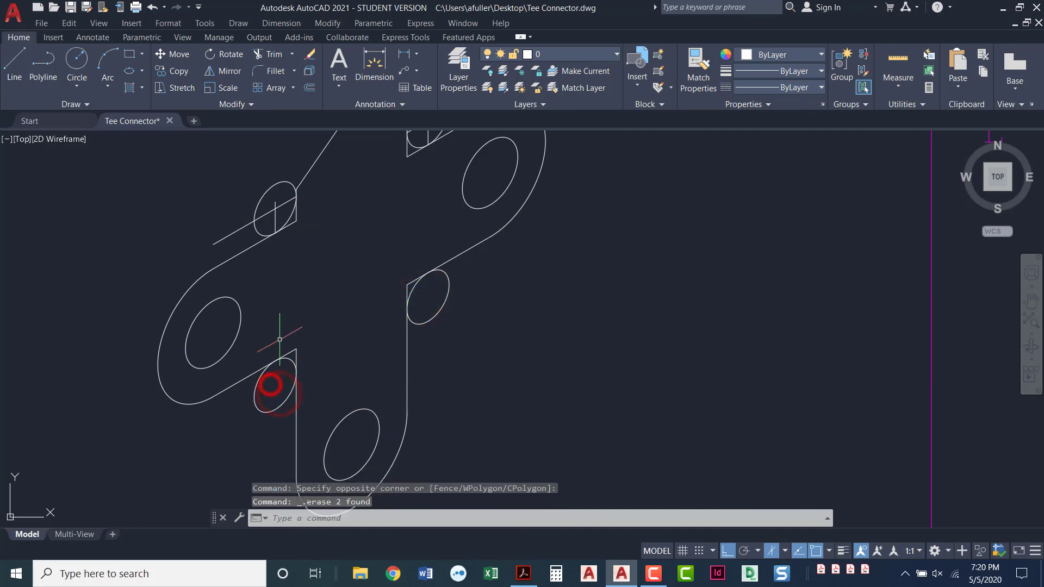
Erase the crossing offset construction lines at the two upper inside corners.
left_click(269, 206)
left_click(299, 221)
middle_click_drag(330, 251, 292, 337)
left_click(393, 210)
left_click(385, 206)
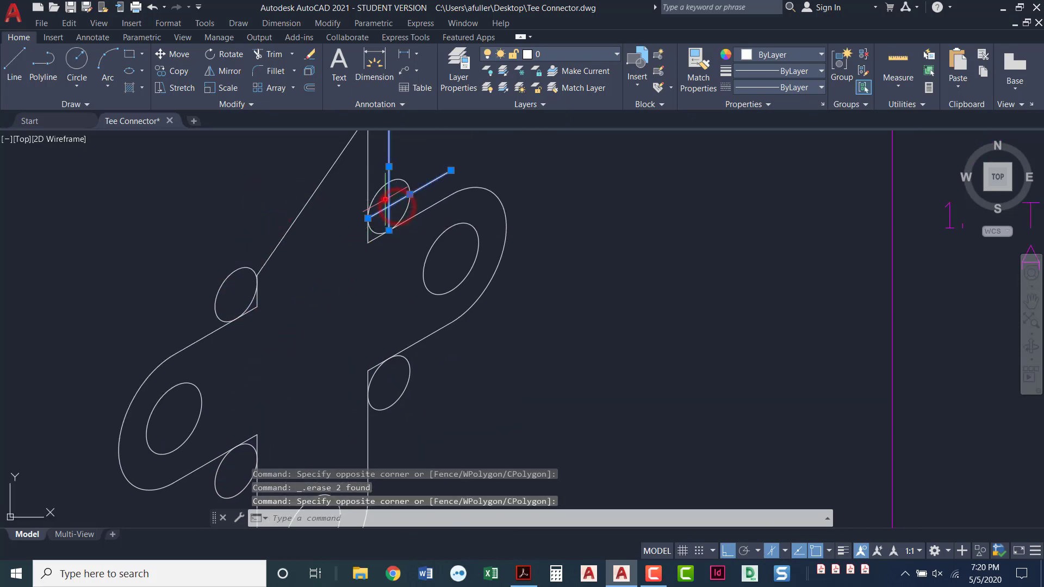
key("Delete")
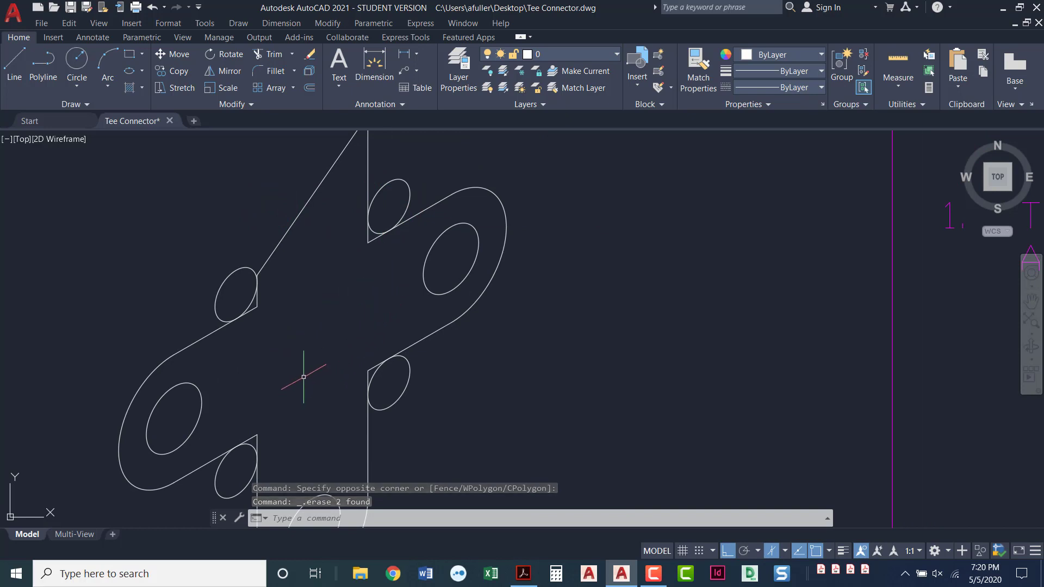
Trim the isocircles and corner lines at the two right-hand inside corners, leaving only the fillet arcs.
type("TR")
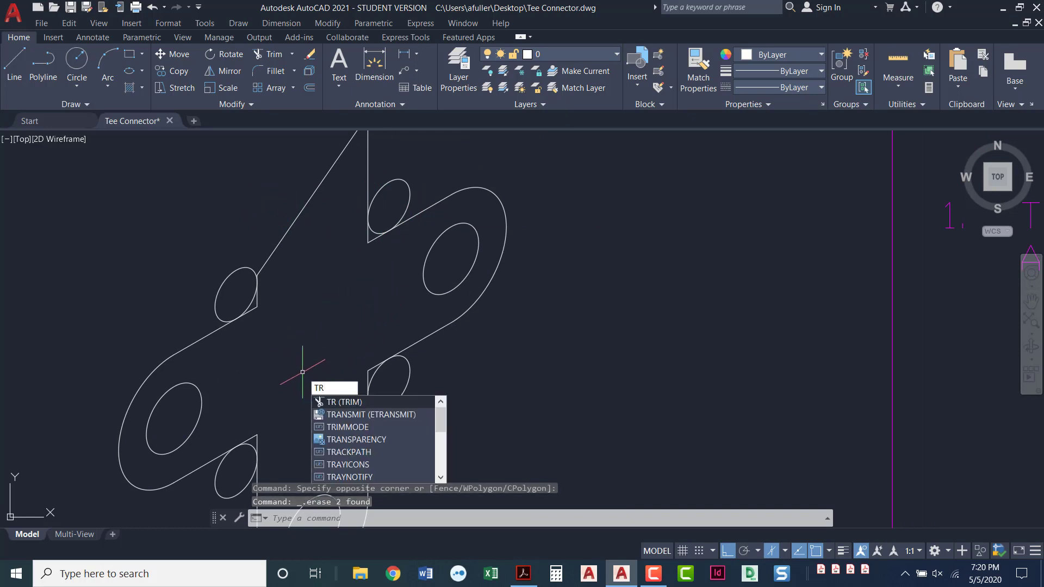
key("Return")
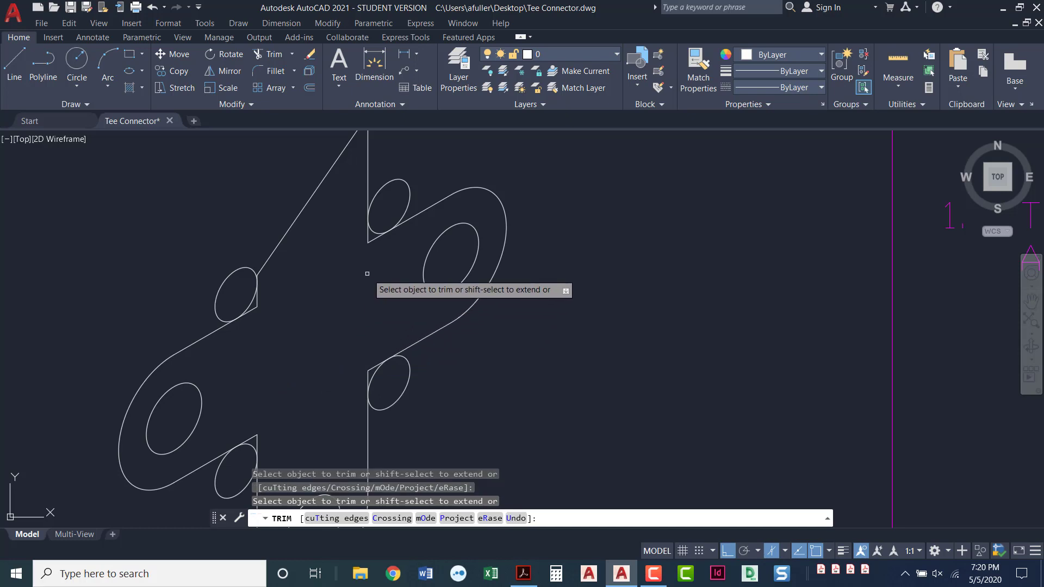
left_click_drag(375, 256, 363, 239)
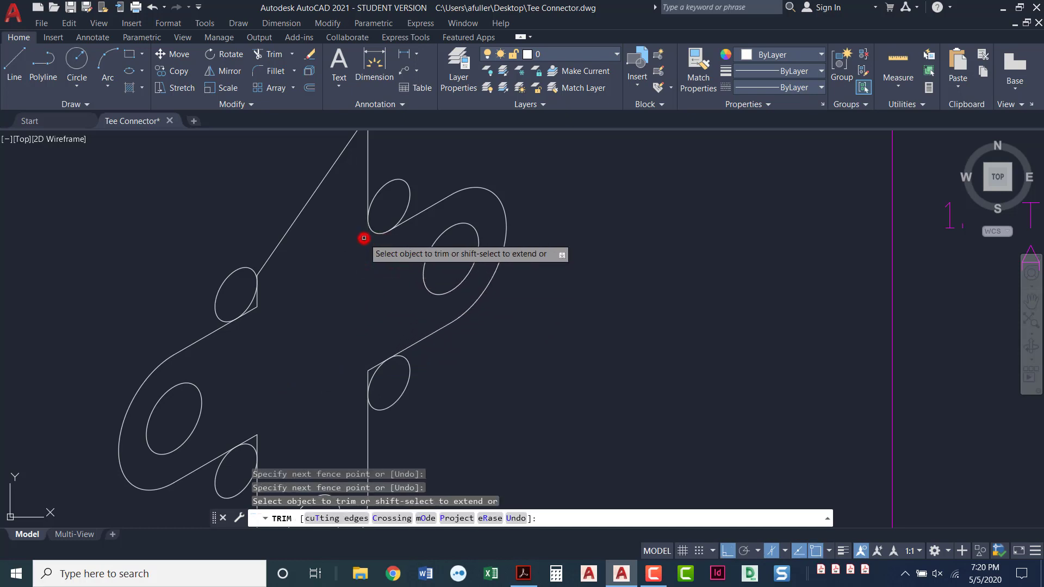
left_click(395, 179)
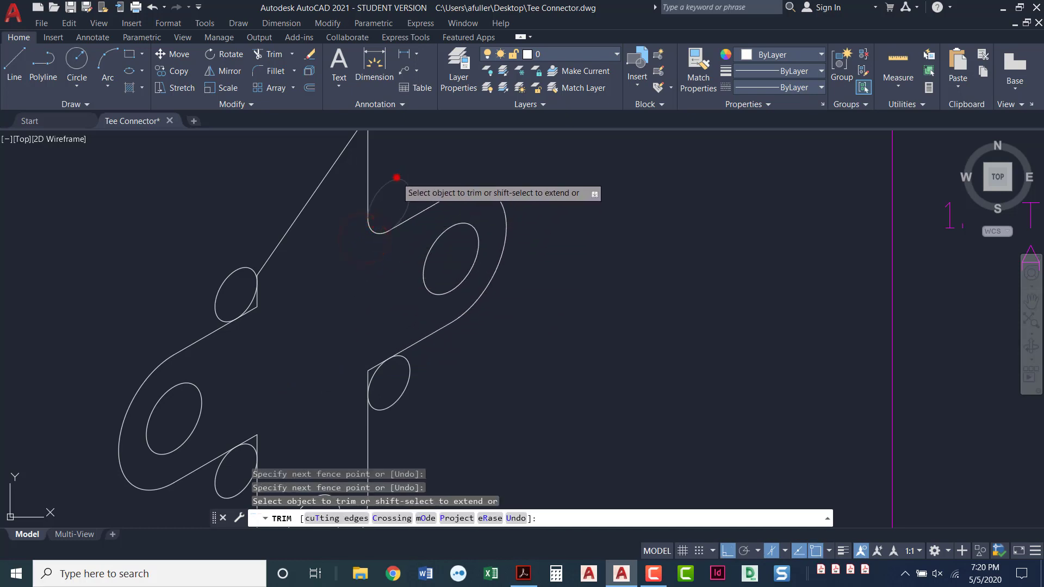
left_click(408, 377)
left_click_drag(367, 356, 368, 375)
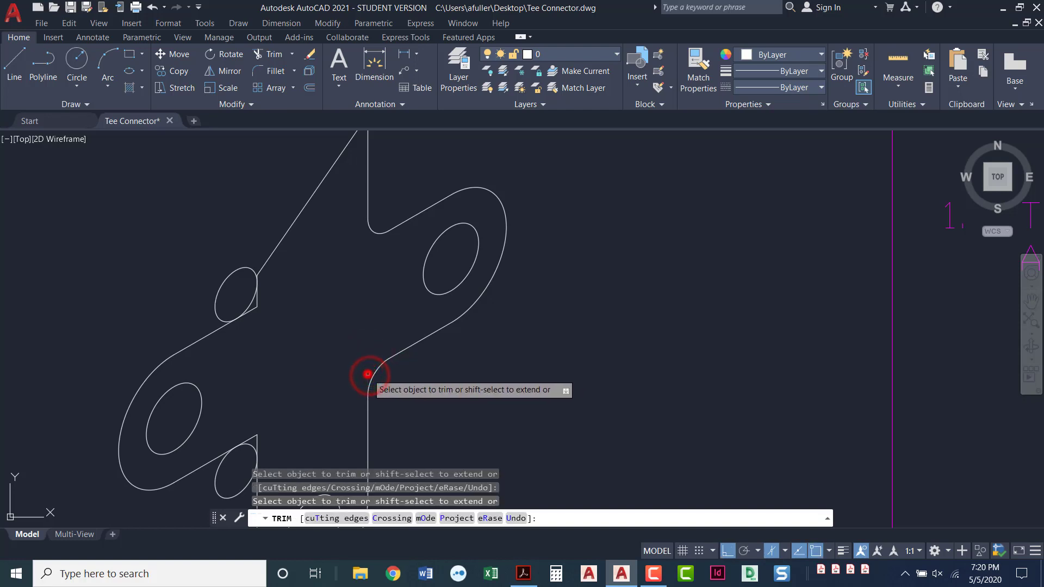
Trim the isocircles and corner lines at the two left-hand inside corners down to fillet arcs.
left_click_drag(294, 328, 257, 303)
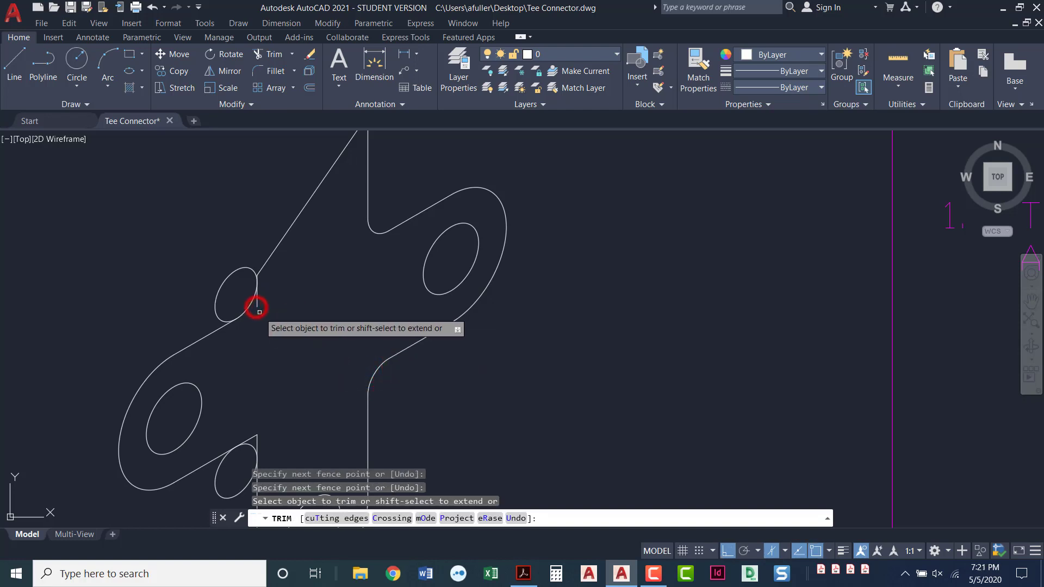
left_click(234, 273)
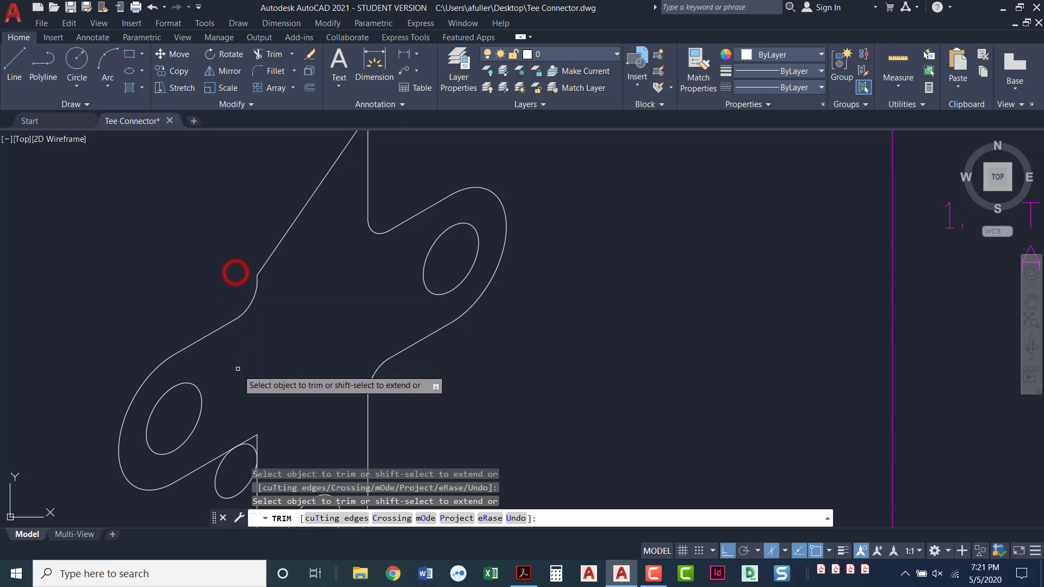
middle_click_drag(242, 373, 271, 251)
scroll(272, 261, "up", 2)
left_click(304, 326)
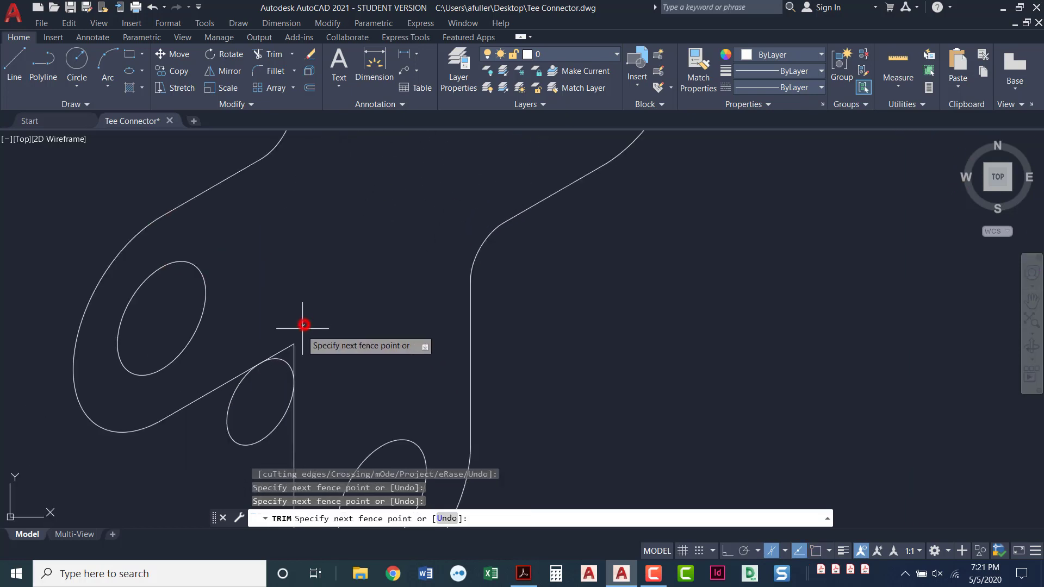
left_click(288, 347)
left_click(226, 427)
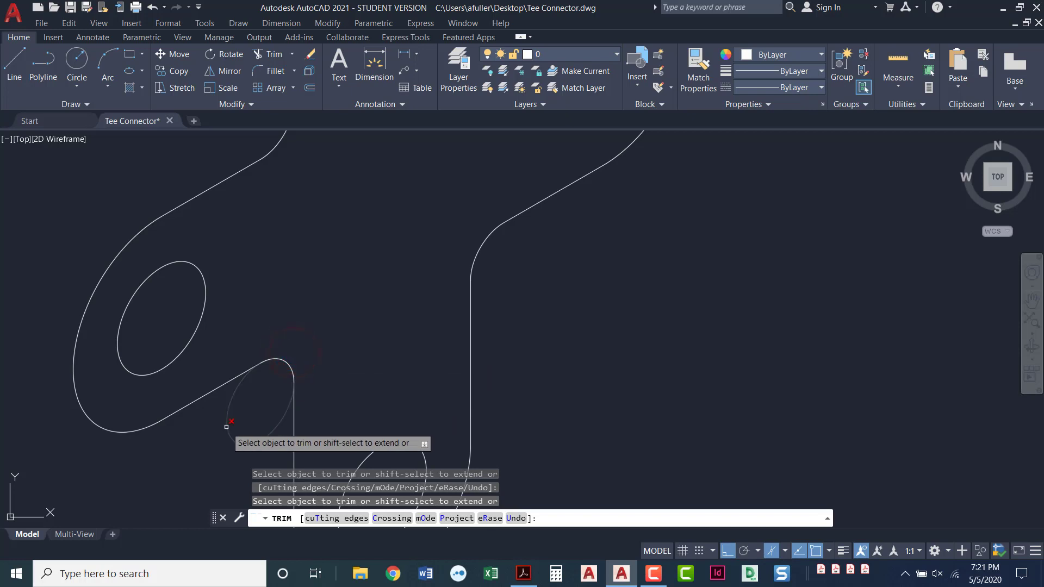
scroll(251, 406, "down", 3)
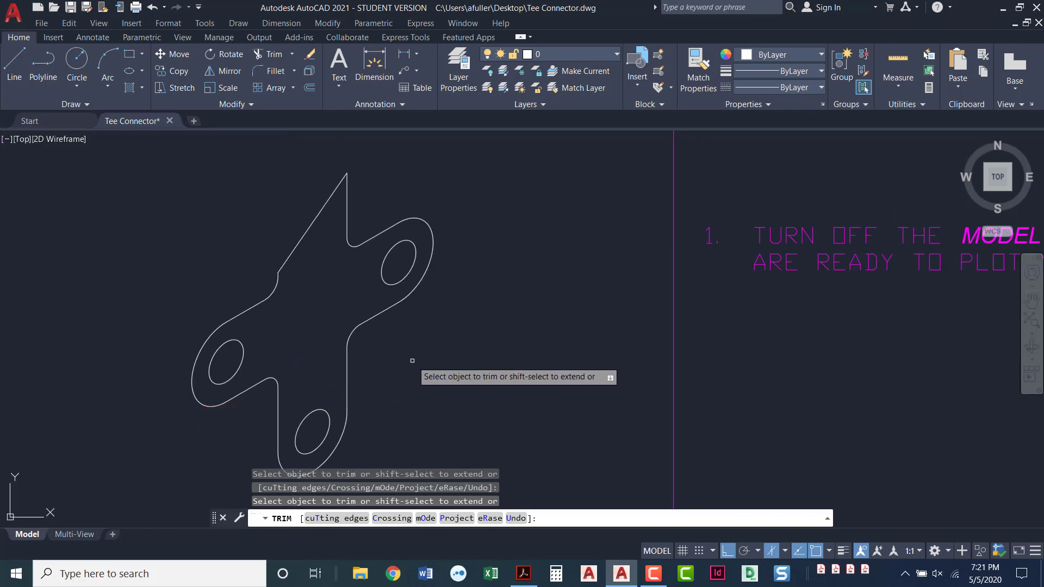
key("Return")
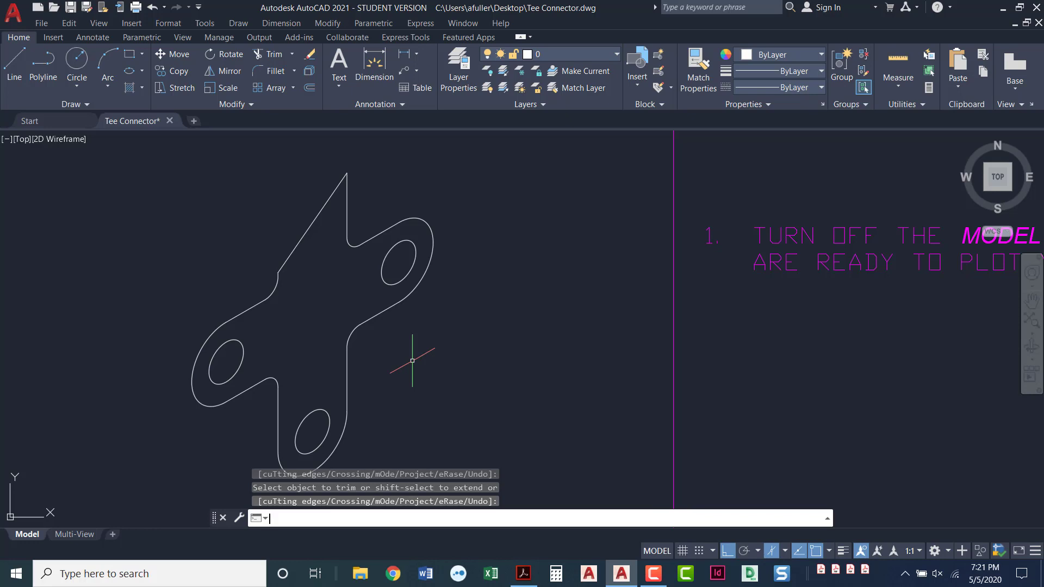
Switch to the textbook PDF in Acrobat, read Steps 14 and 15 with Figure 7.30, and return to the AutoCAD drawing.
key("alt+Tab")
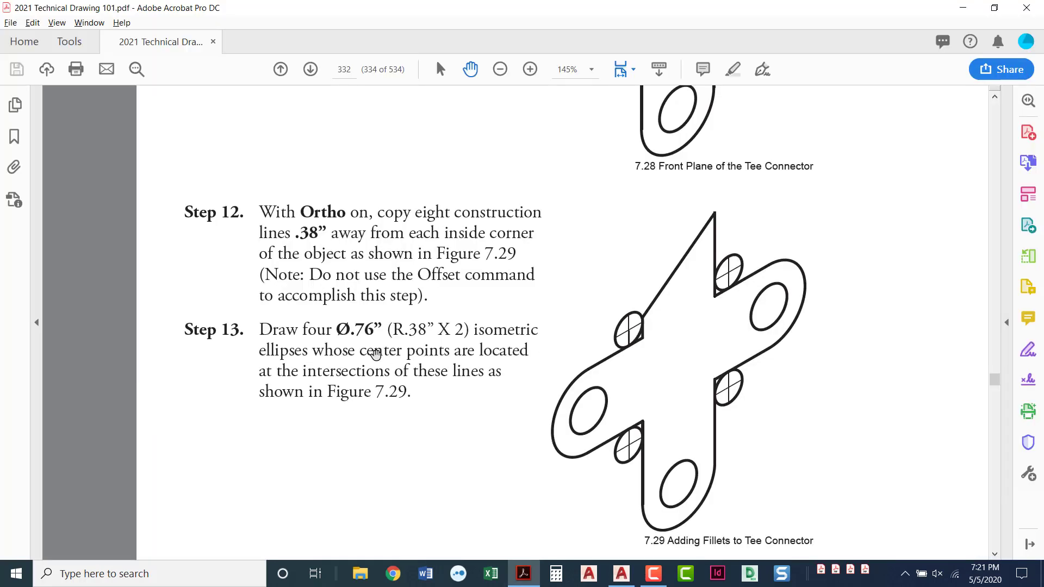
scroll(365, 354, "down", 2)
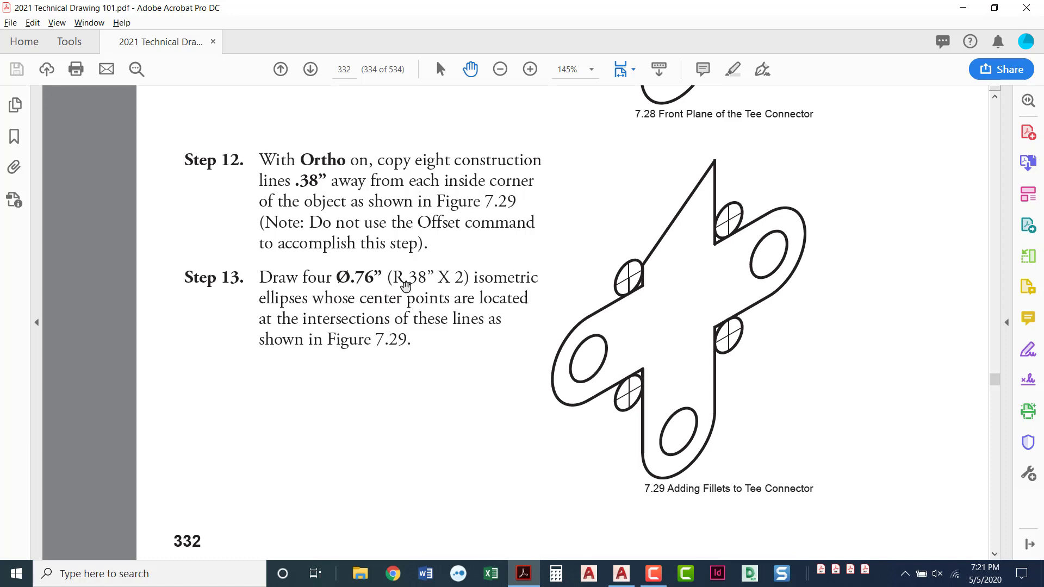
scroll(433, 359, "down", 20)
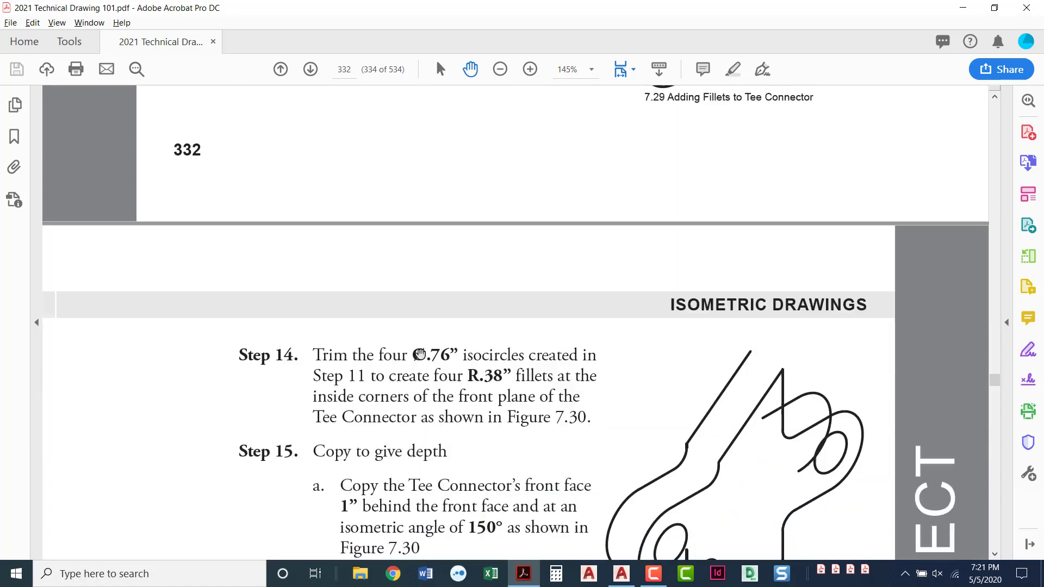
scroll(361, 347, "down", 3)
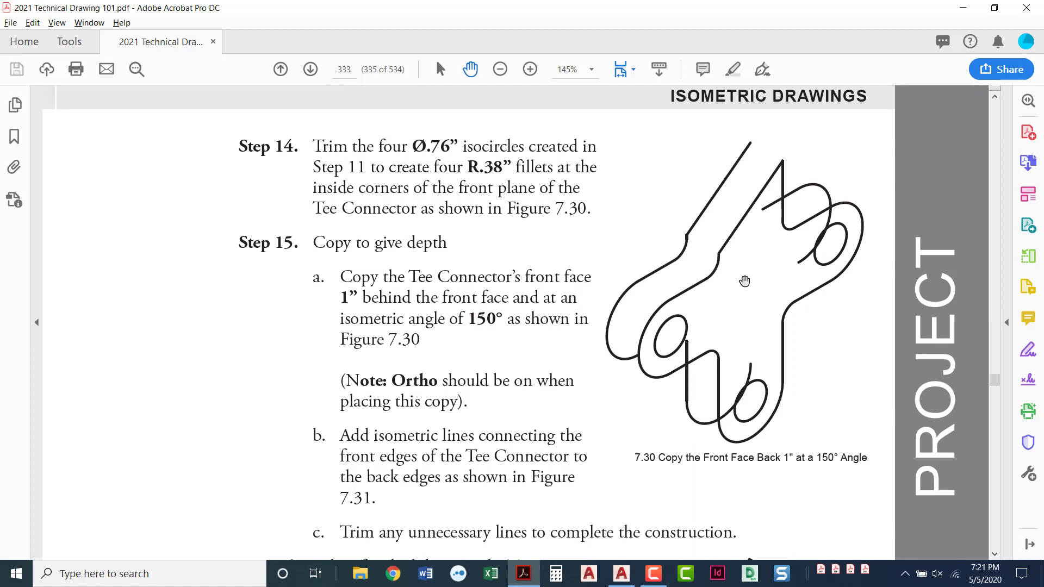
key("alt+Tab")
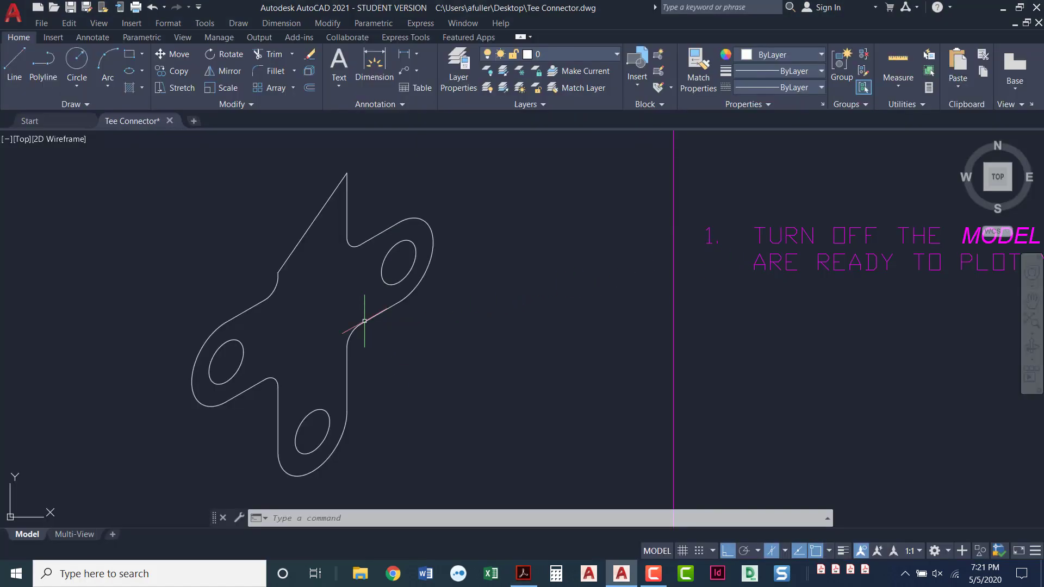
Copy the slanted edge, left-side outline and outer lobe arcs with their adjoining edges 1 inch back at 150° in the left isoplane.
left_click(173, 71)
left_click(304, 232)
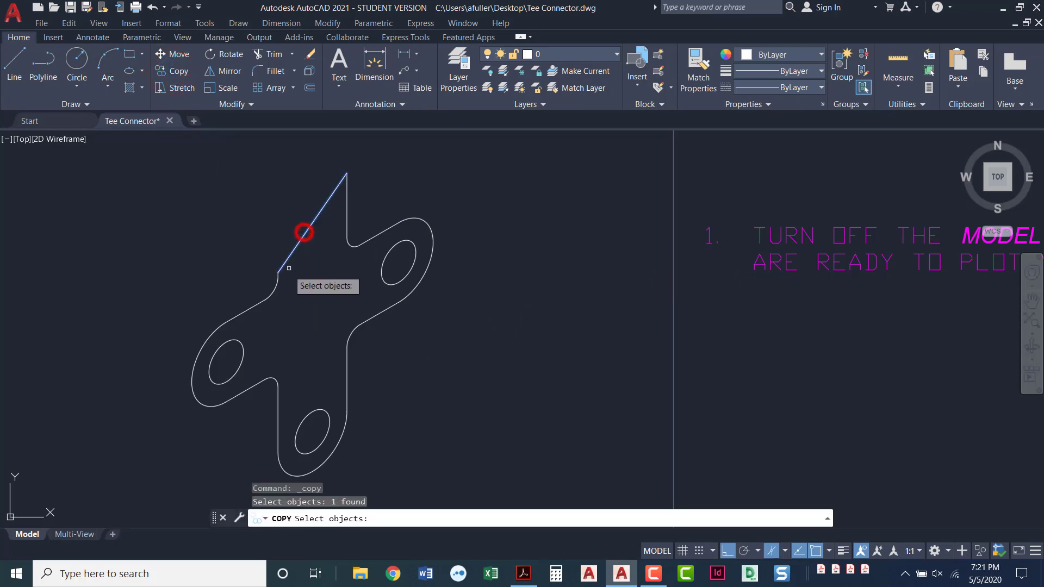
left_click(286, 306)
left_click(245, 263)
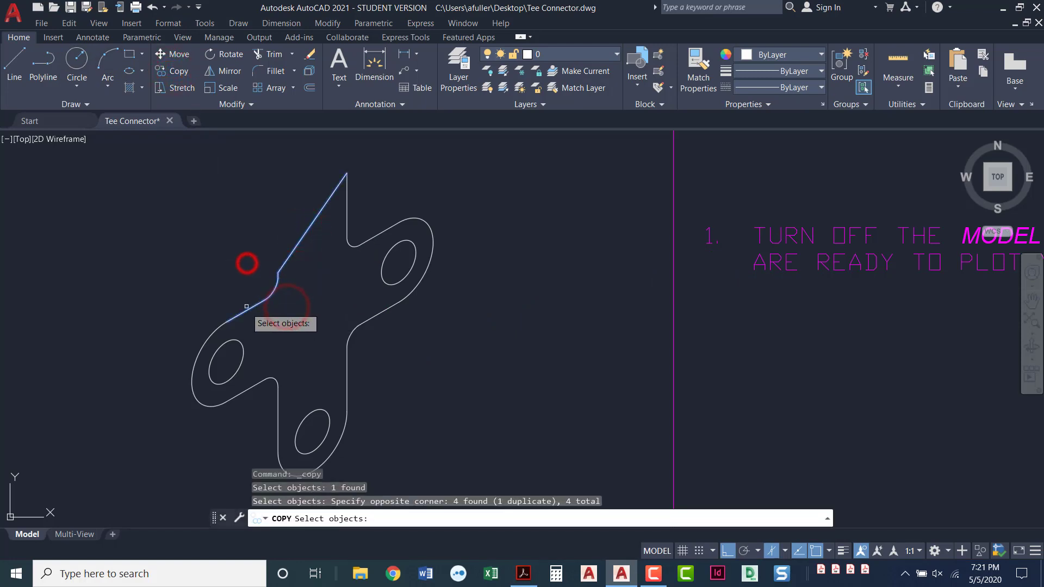
left_click(214, 408)
middle_click_drag(215, 413, 242, 371)
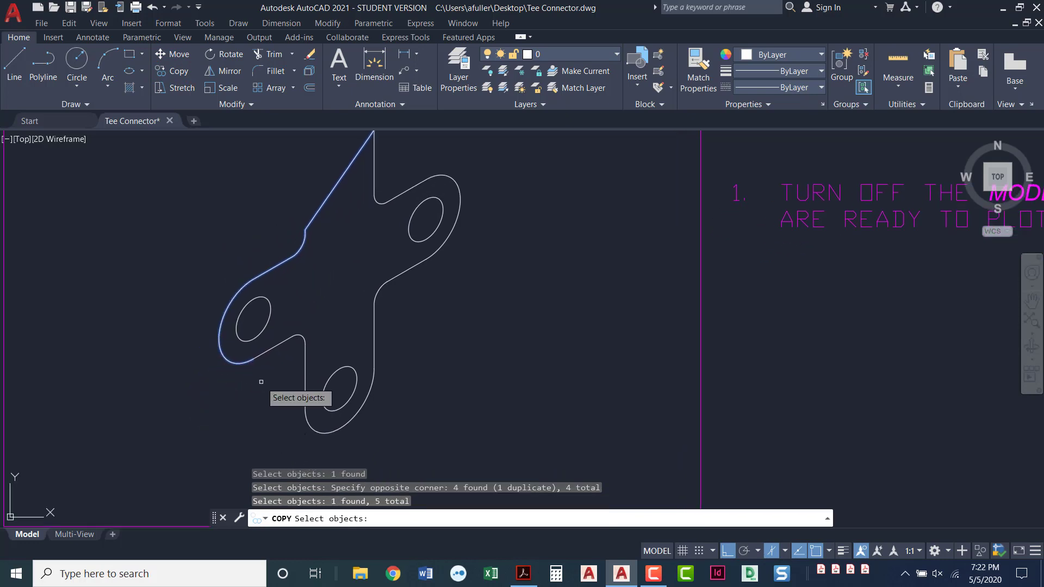
left_click(323, 433)
left_click(305, 377)
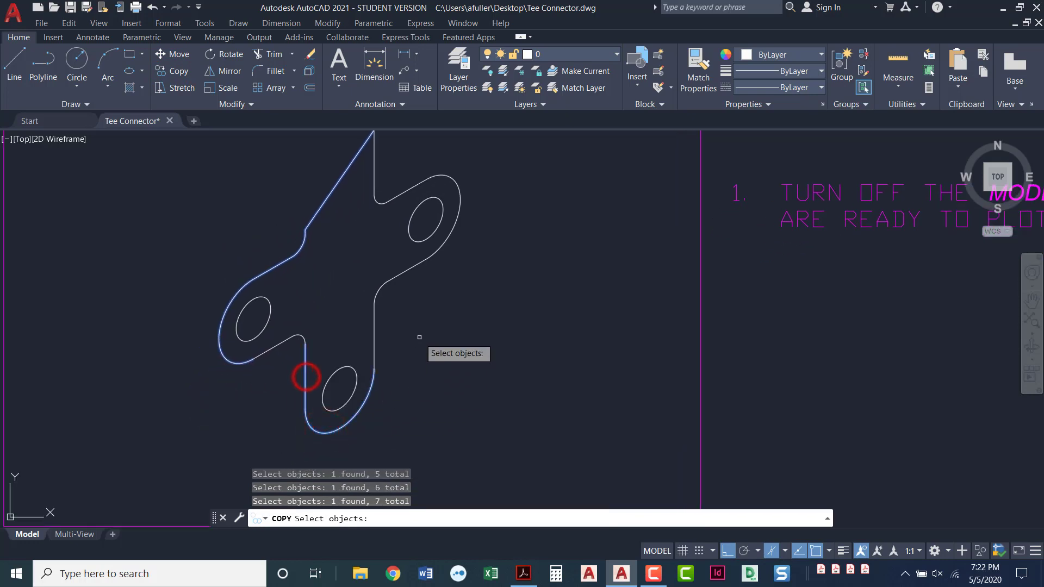
left_click(436, 175)
left_click(417, 185)
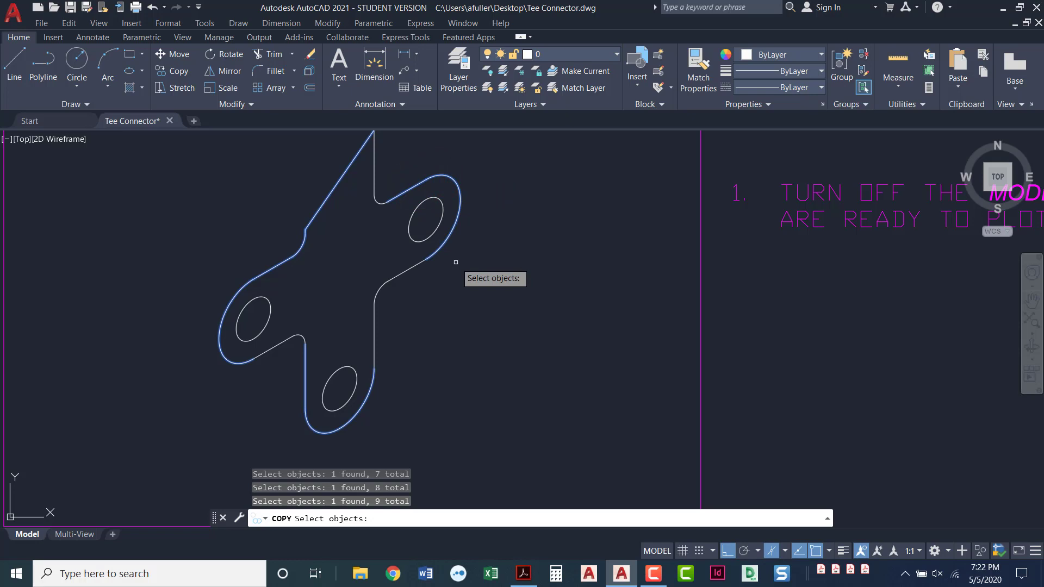
left_click(331, 269)
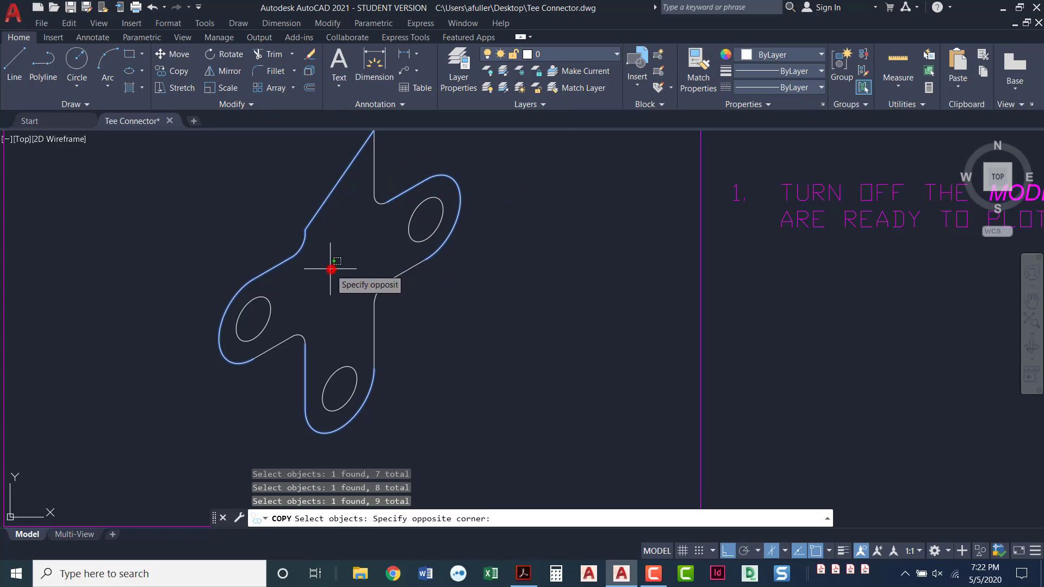
left_click(290, 225)
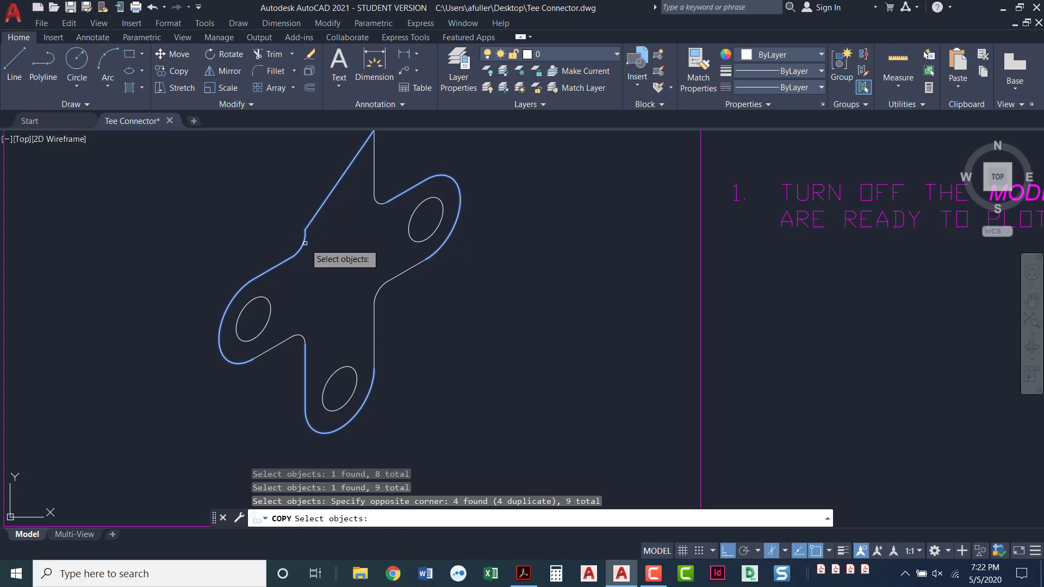
key("Return")
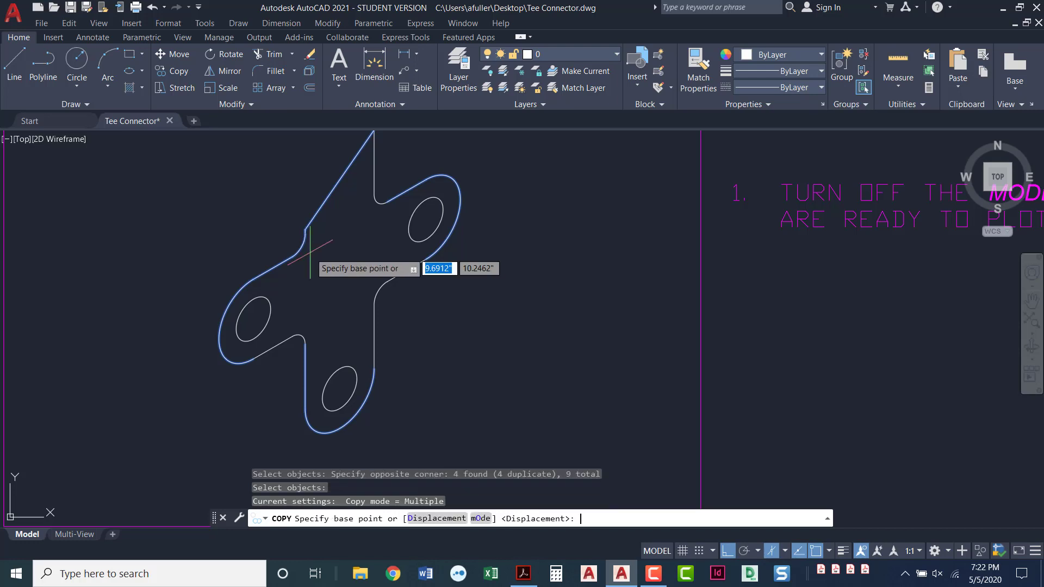
left_click(303, 237)
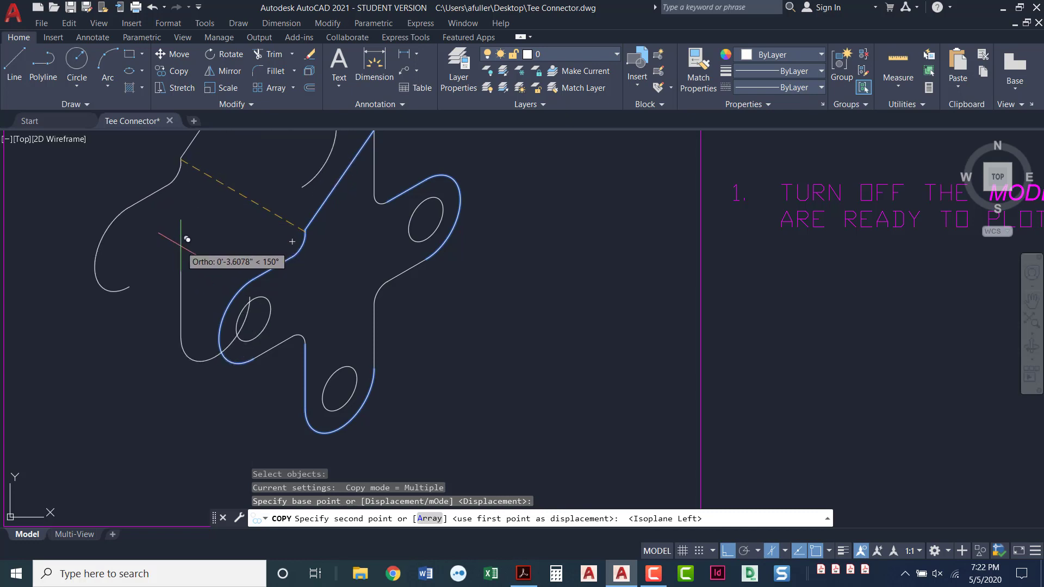
type("1")
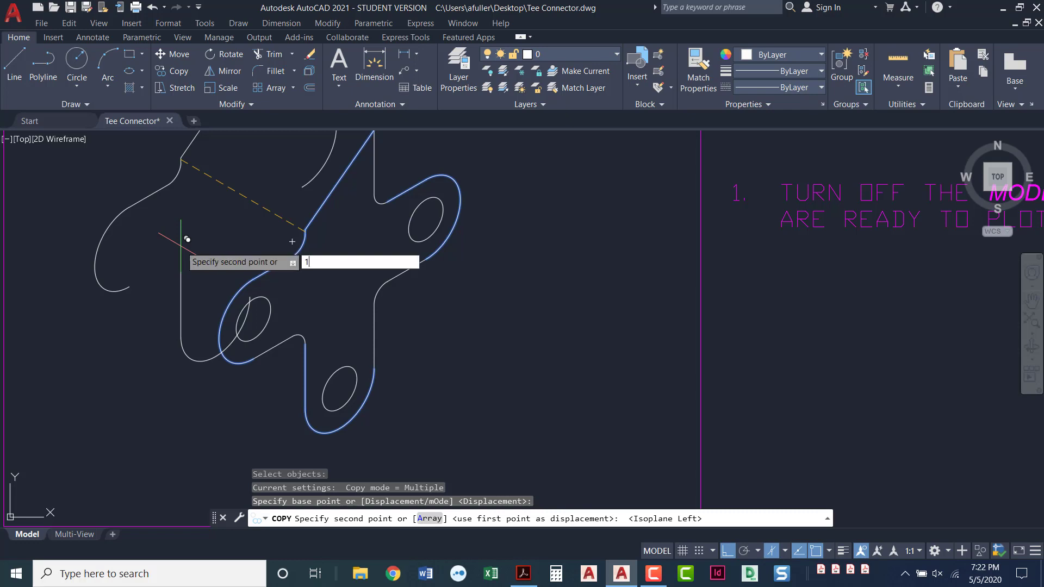
key("Return")
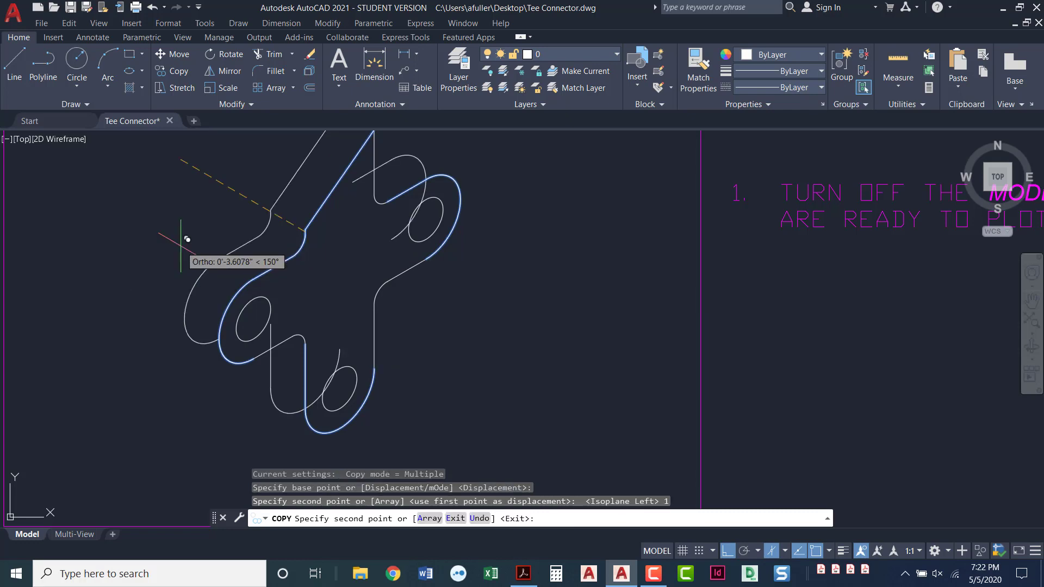
key("Return")
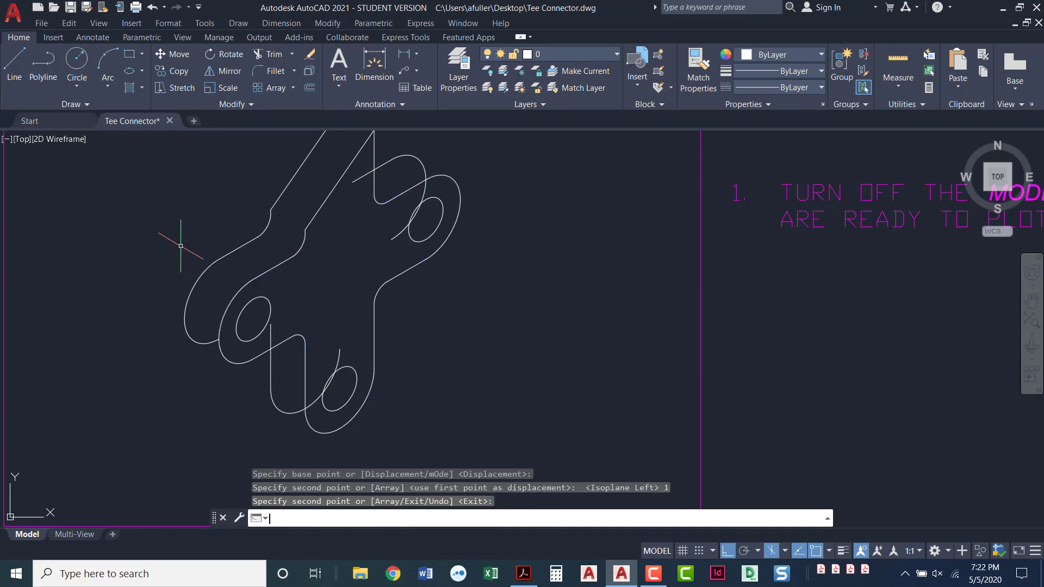
Draw two depth lines joining the front and back slanted edges at their upper and lower endpoints.
middle_click_drag(205, 281, 220, 326)
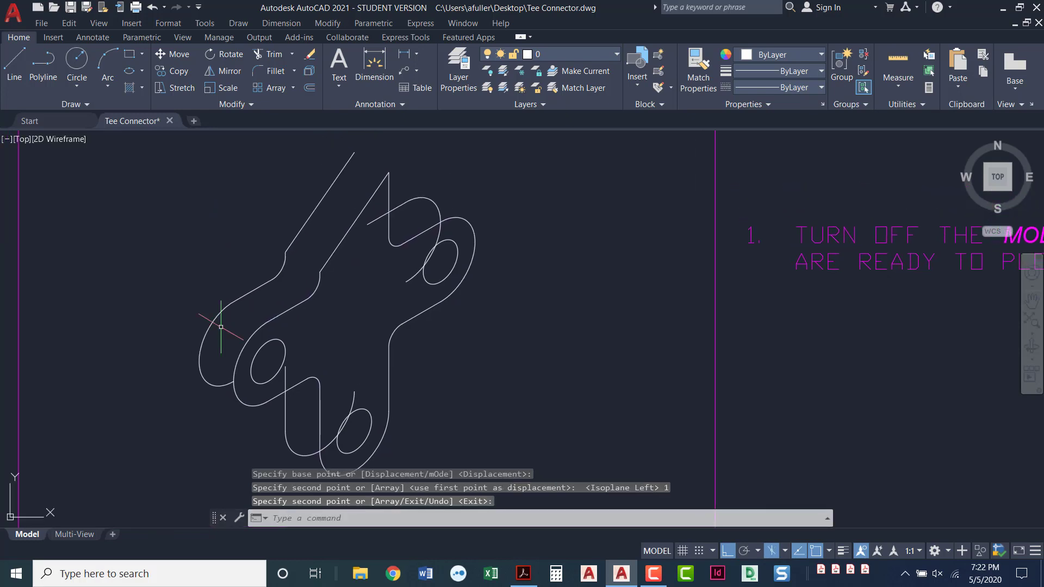
type("l")
key("Return")
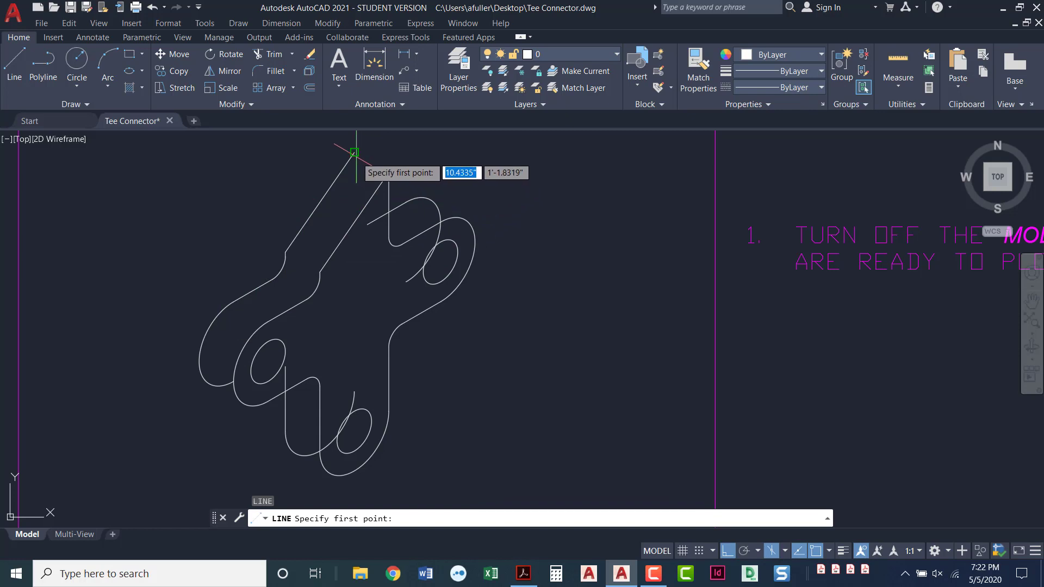
left_click(354, 153)
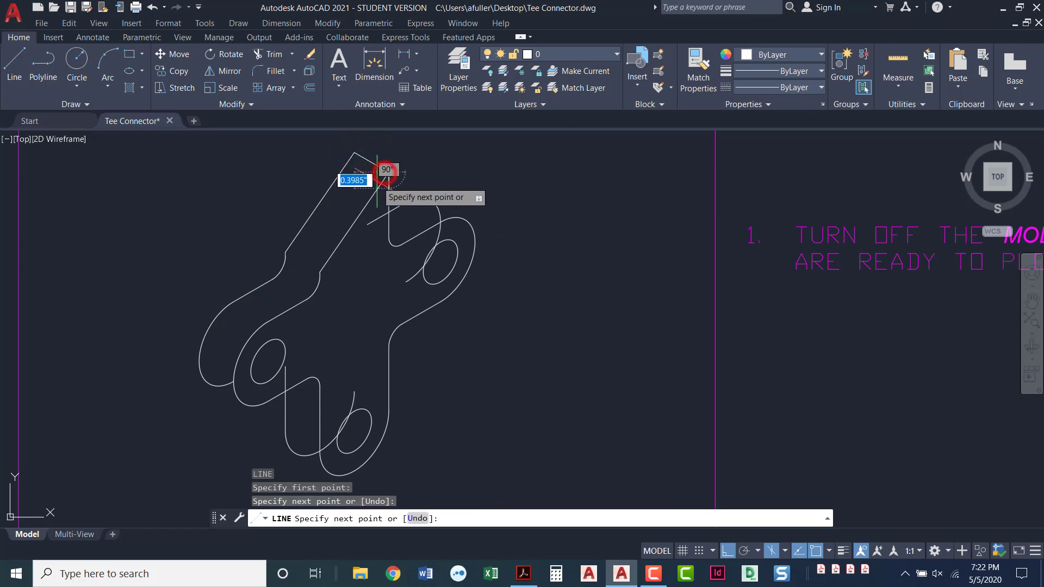
left_click(389, 173)
key("Return")
key("Return")
left_click(284, 242)
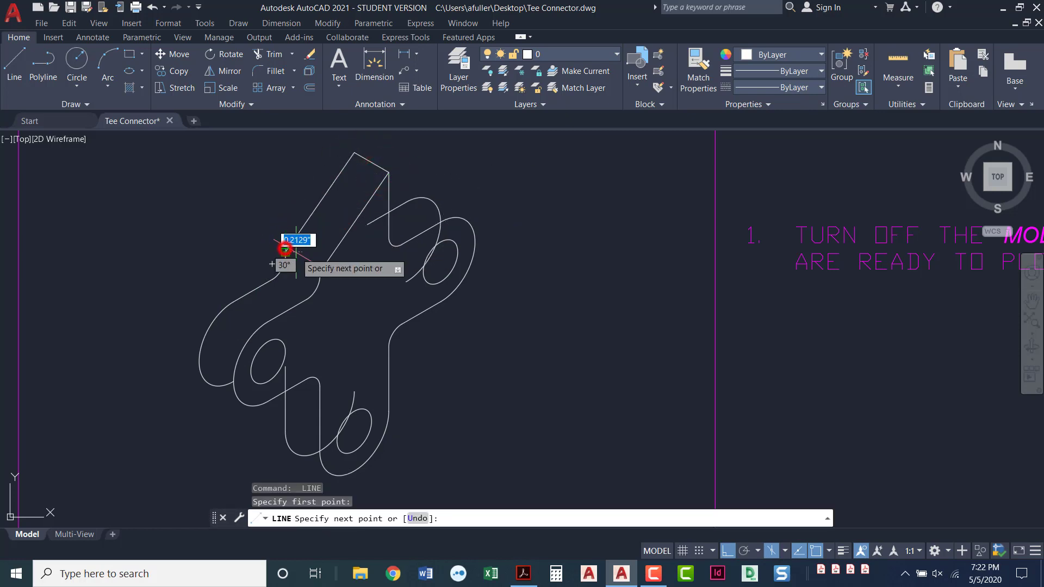
left_click(320, 272)
key("Return")
Enable the Quadrant object snap and draw a depth line joining the front and back arcs of the upper-right lobe.
key("Return")
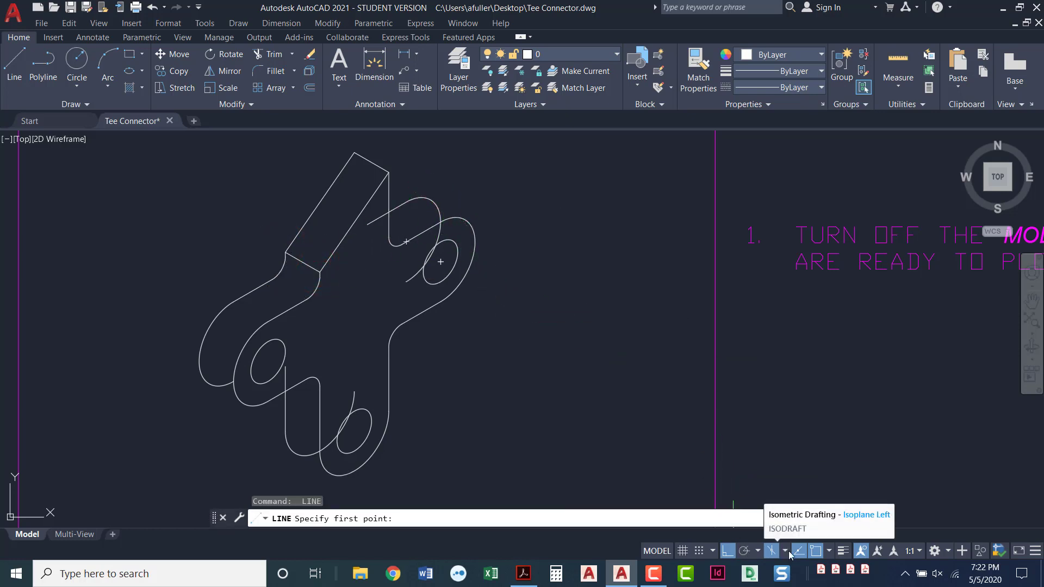
left_click(829, 550)
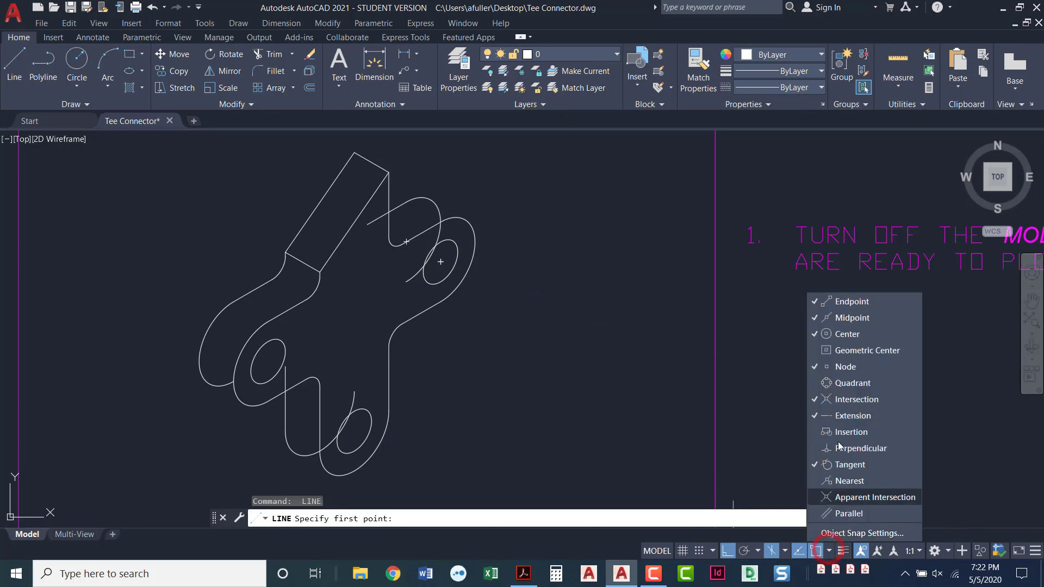
left_click(851, 382)
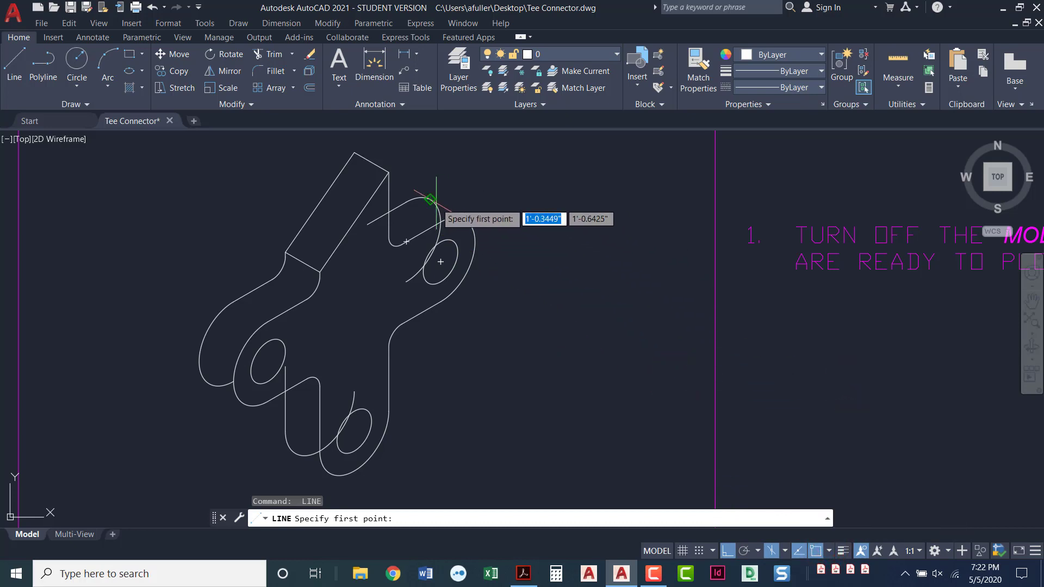
left_click(430, 200)
left_click(465, 219)
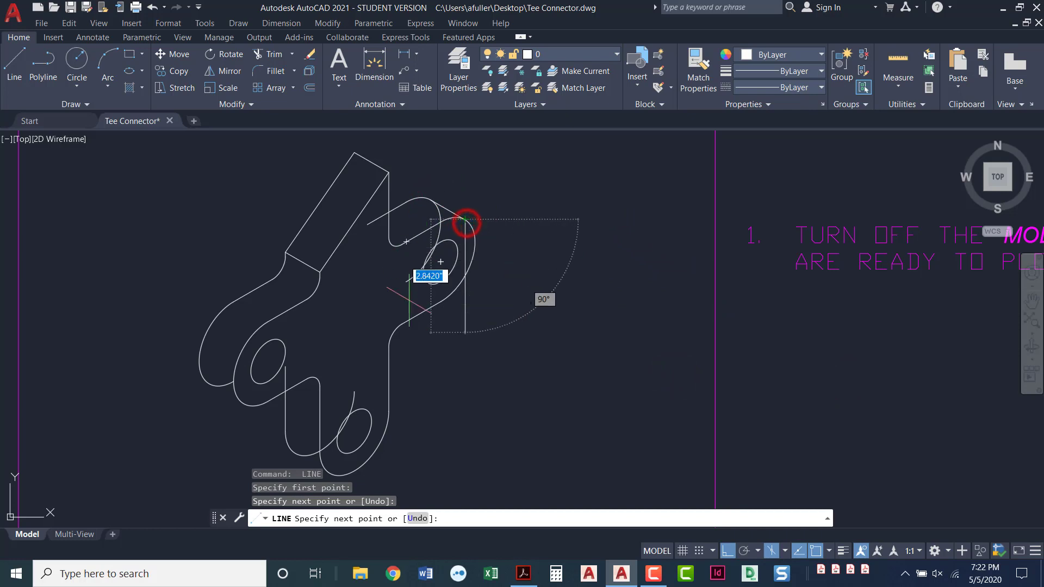
middle_click_drag(409, 302, 425, 253)
key("Return")
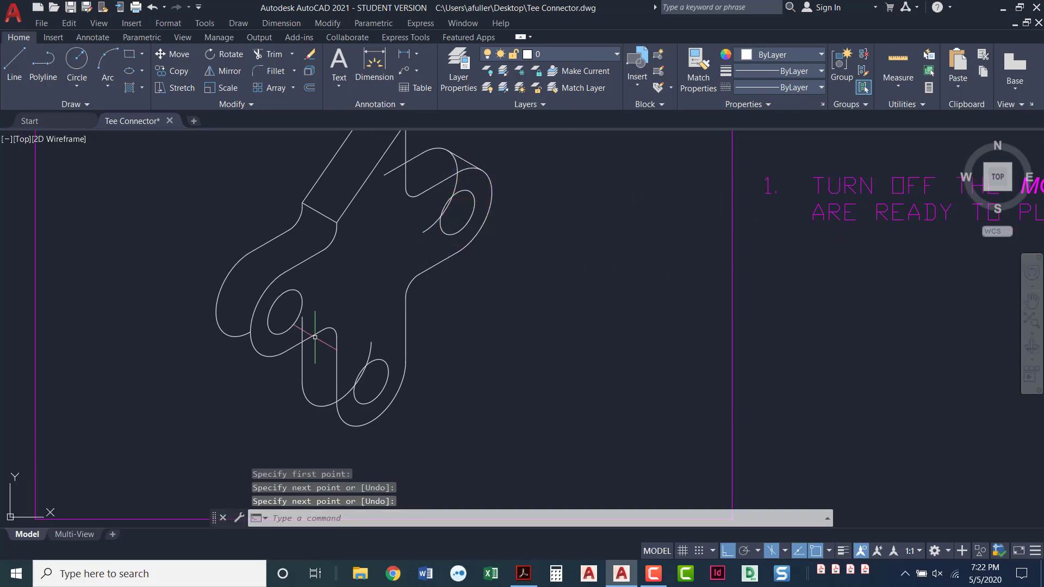
Draw depth lines joining the front and back arc quadrants at the left lobe and the bottom lobe.
key("Return")
left_click(225, 335)
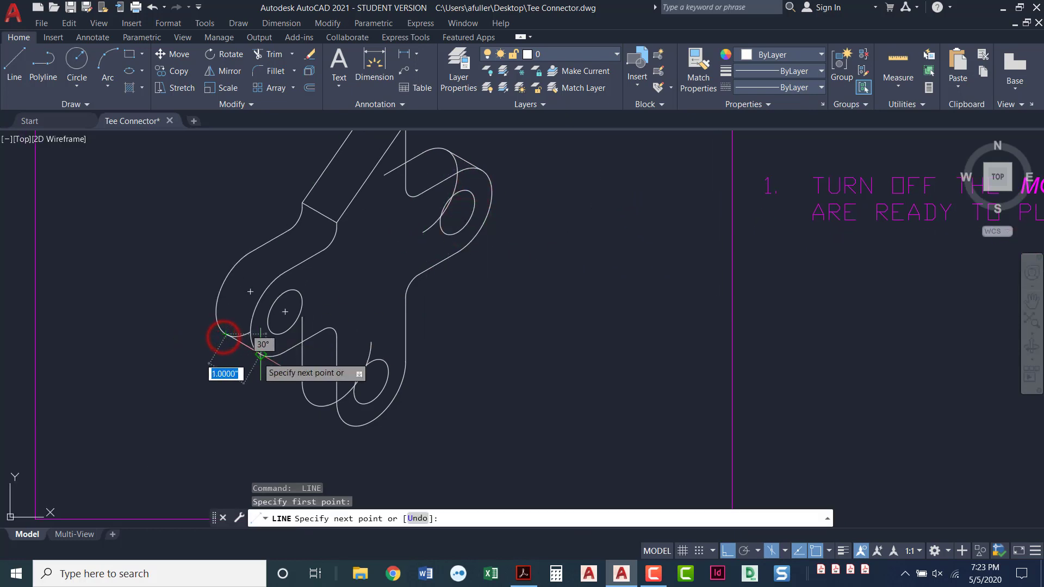
key("Escape")
key("Return")
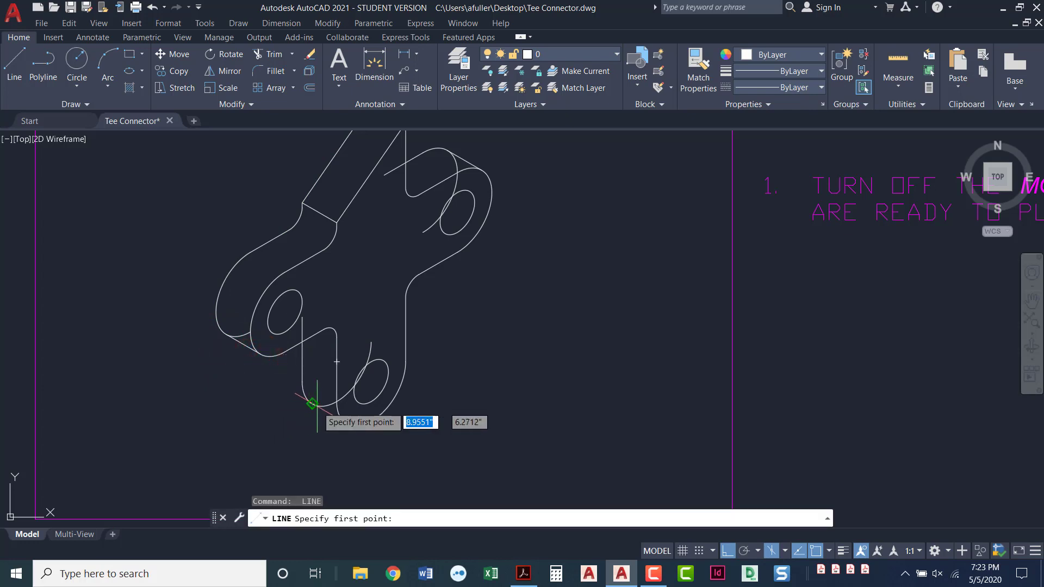
left_click(312, 403)
left_click(344, 425)
key("Return")
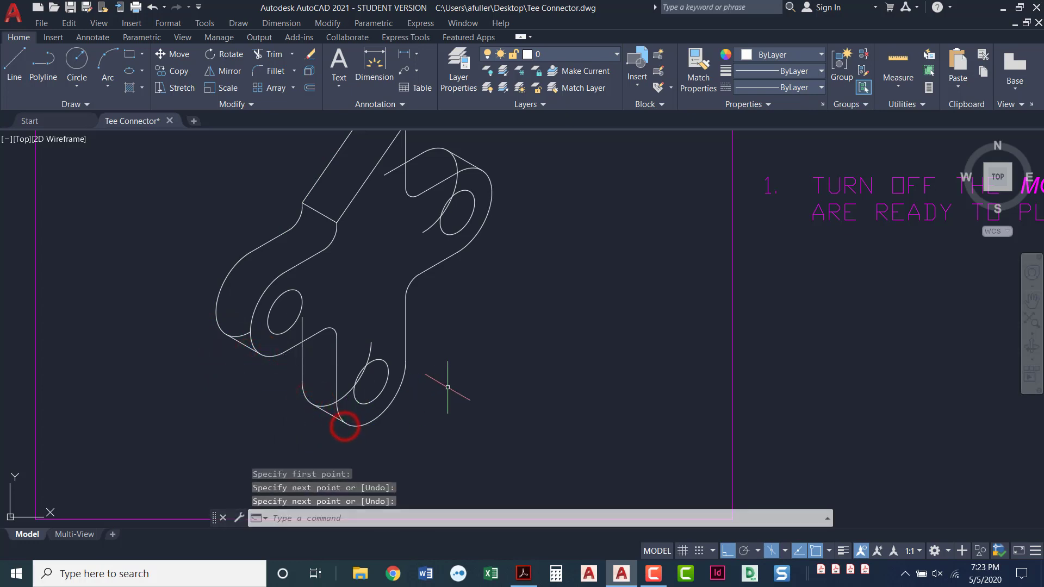
Trim the hidden portions of the back outline at the left and bottom lobes, including the piece inside the bottom hole.
mouse_move(487, 370)
middle_mouse_down()
mouse_move(488, 389)
mouse_move(481, 373)
middle_mouse_up()
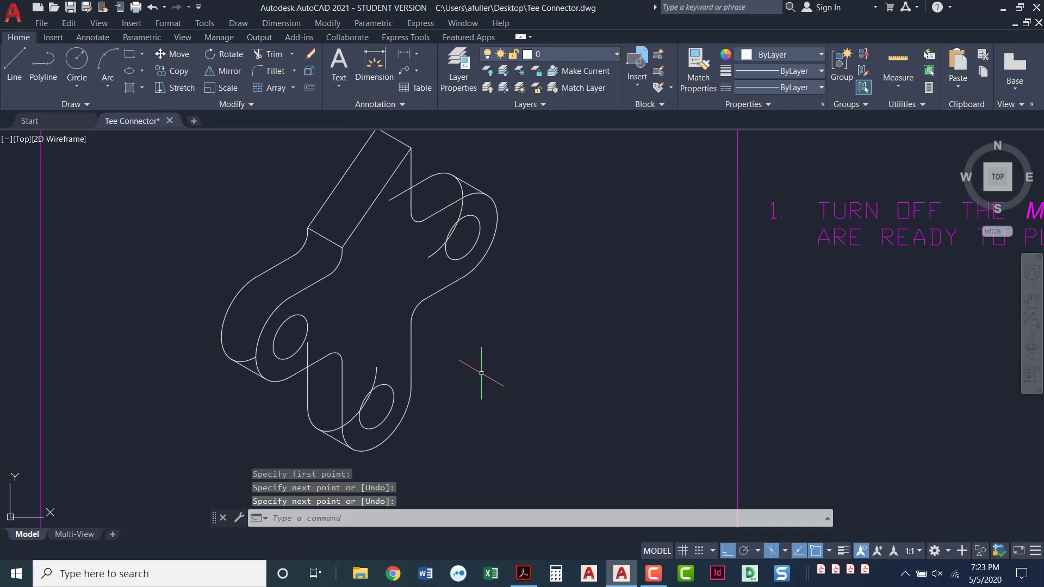
left_click(268, 54)
left_click(271, 154)
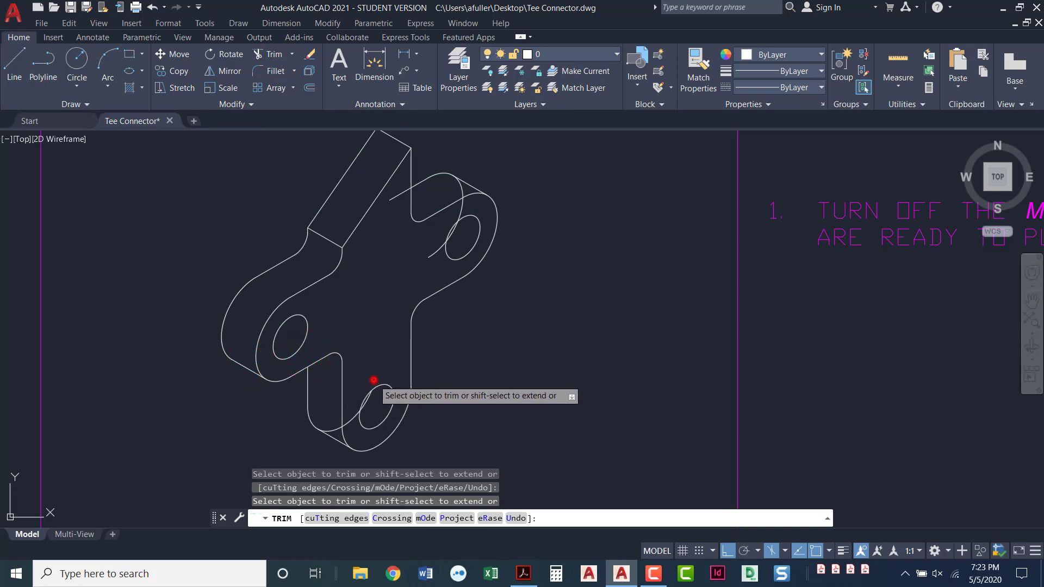
left_click(351, 415)
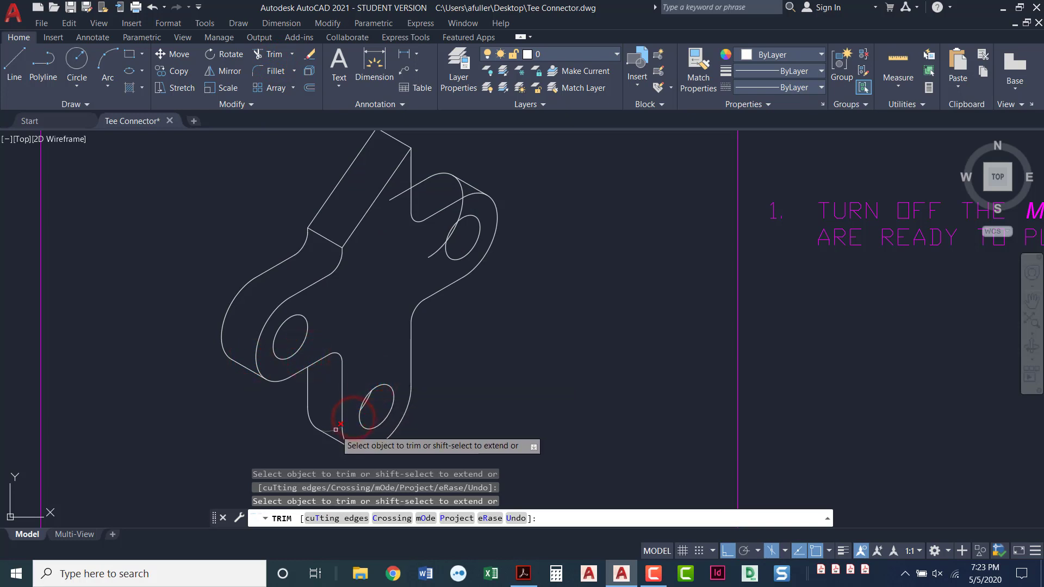
scroll(333, 428, "up", 3)
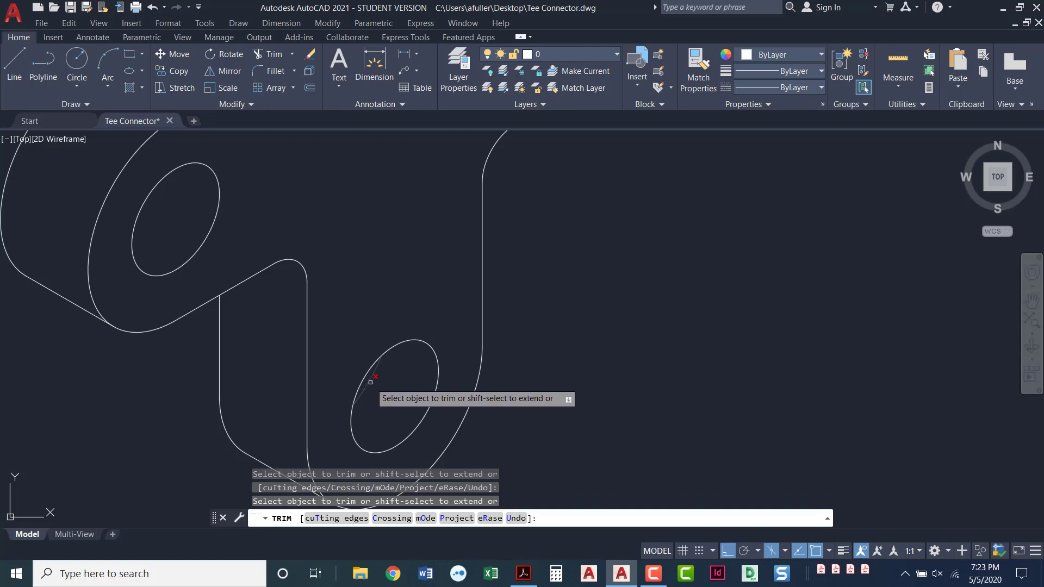
left_click(370, 383)
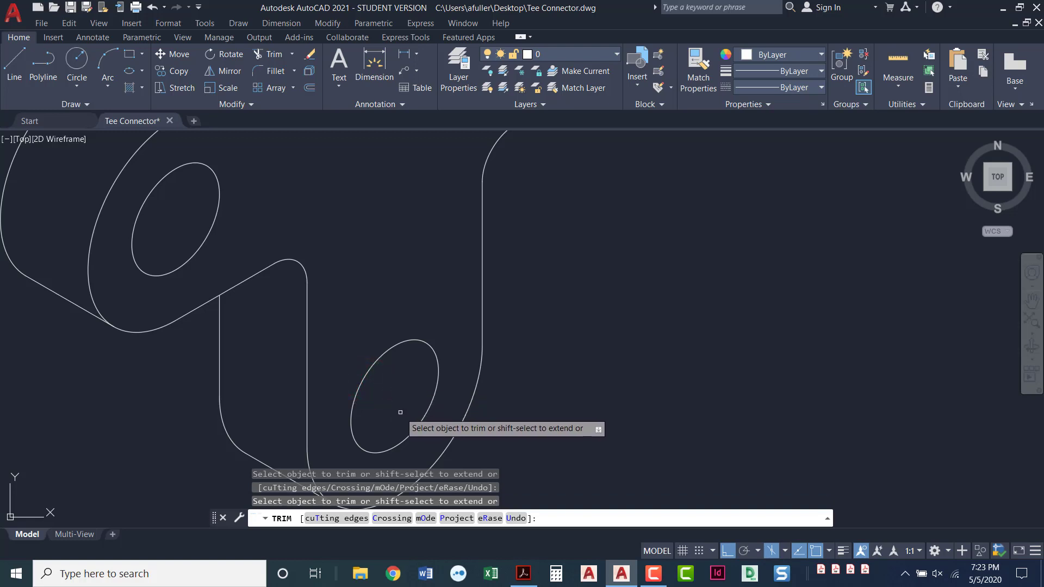
Trim the hidden back arc at the upper-right lobe and the back edge where it passes behind the front face.
scroll(423, 316, "down", 2)
mouse_move(419, 284)
middle_mouse_down()
mouse_move(452, 241)
mouse_move(436, 289)
middle_mouse_up()
scroll(423, 321, "down", 3)
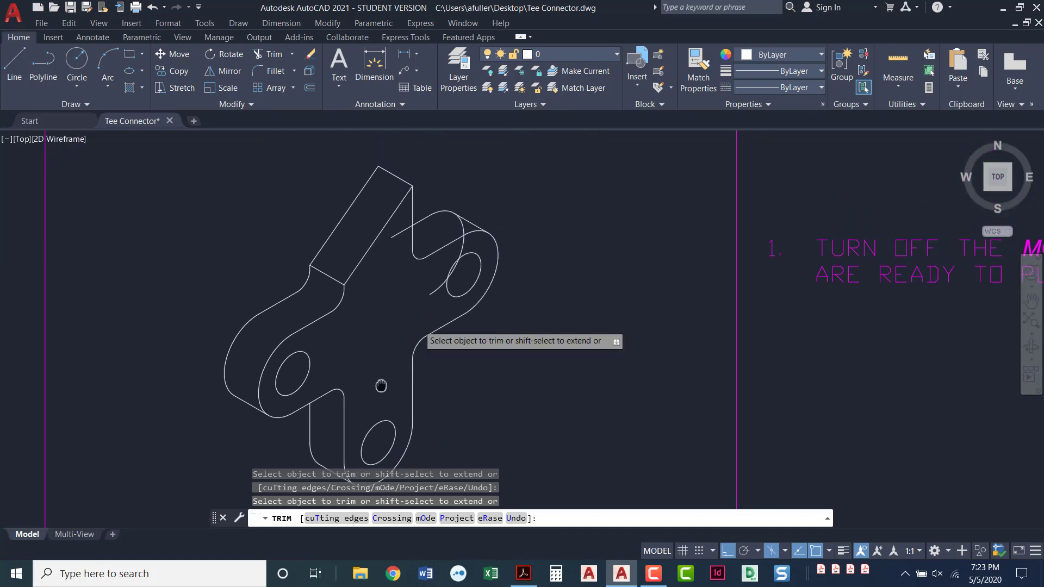
scroll(392, 301, "up", 2)
middle_click_drag(391, 323, 337, 406)
scroll(336, 405, "down", 2)
scroll(392, 374, "up", 2)
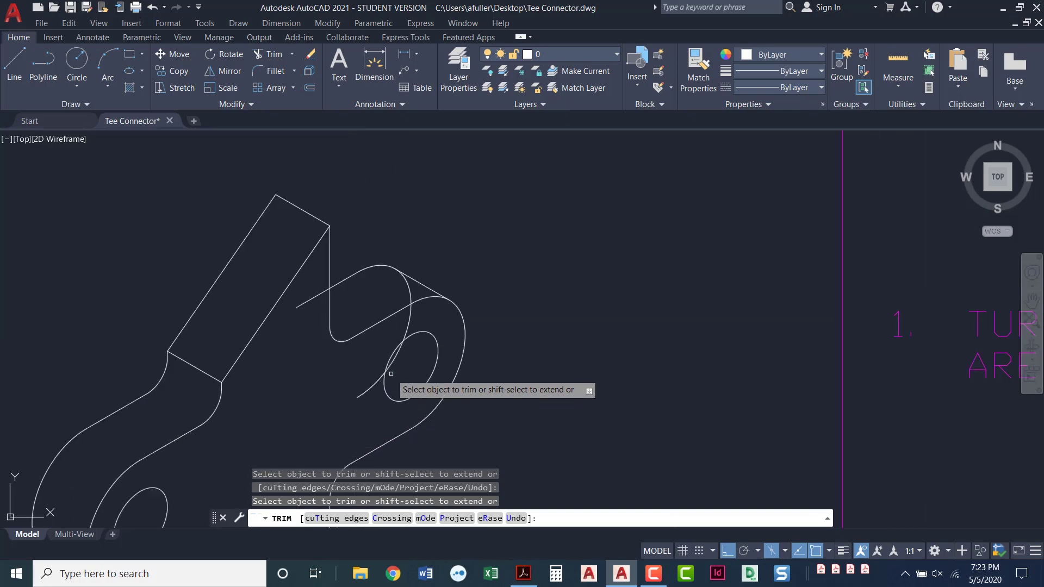
left_click(373, 385)
left_click(391, 365)
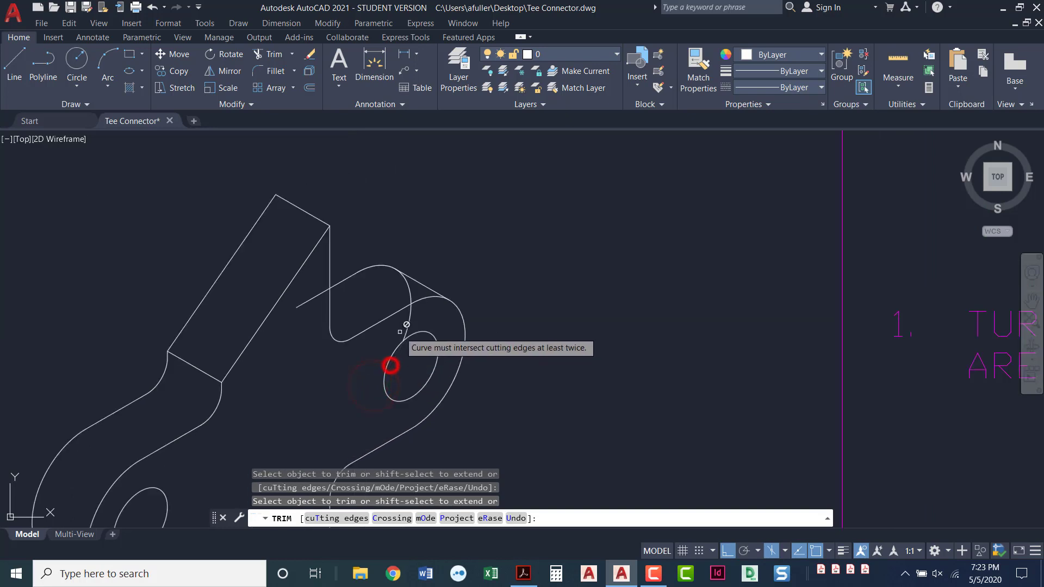
left_click(410, 293)
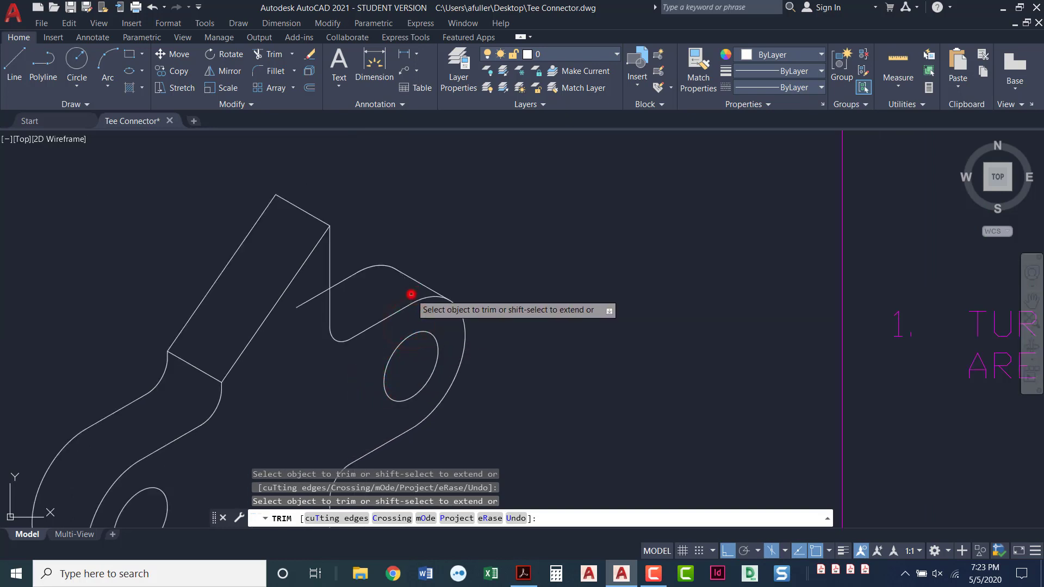
left_click(325, 292)
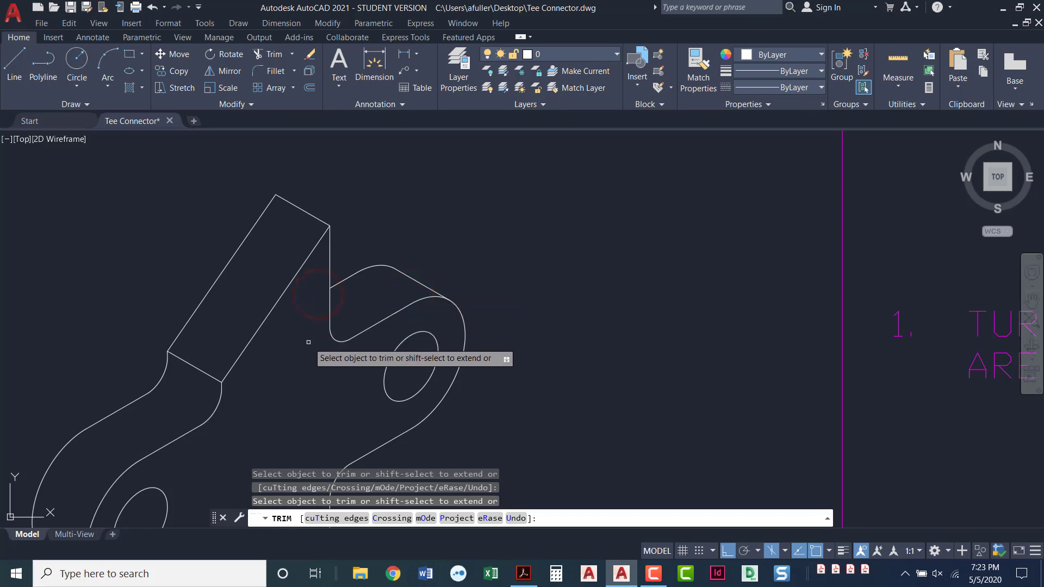
key("Return")
scroll(318, 379, "down", 2)
scroll(318, 379, "down", 2)
scroll(448, 310, "down", 1)
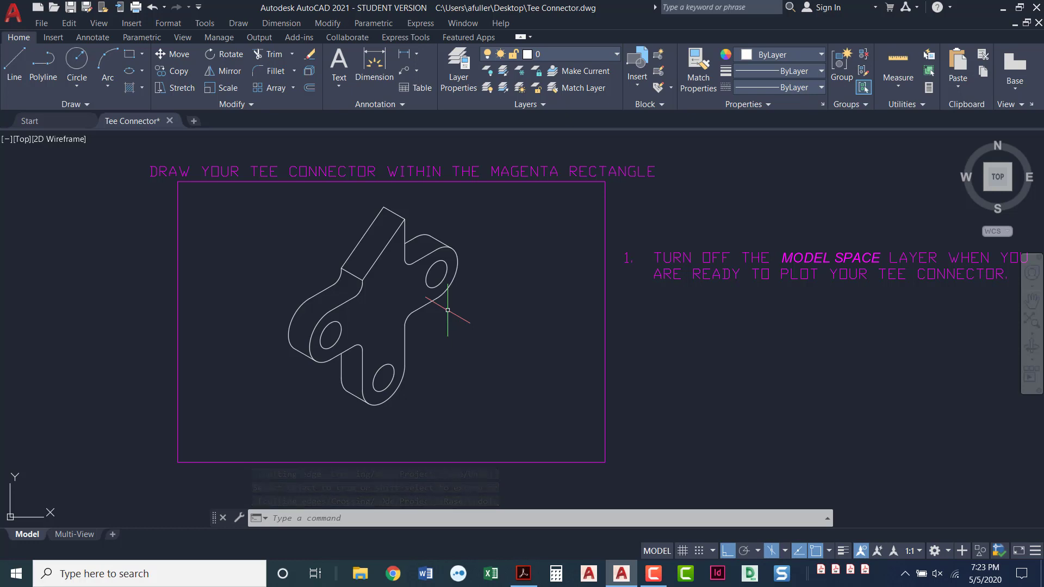
Open the Multi-View layout, enter its viewport to check the viewport scale, and return to paper space.
left_click(74, 535)
scroll(229, 496, "up", 3)
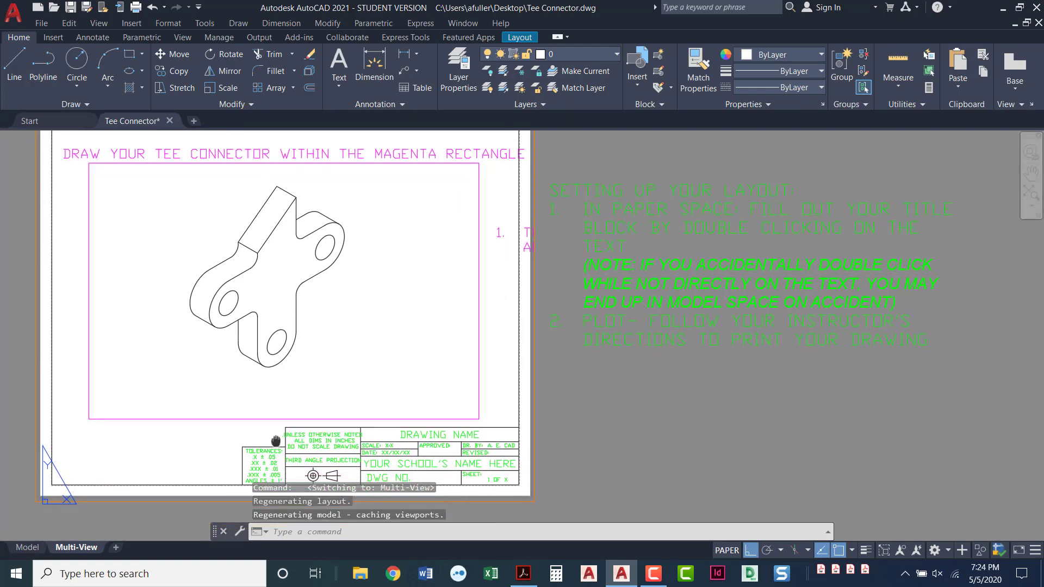
scroll(326, 420, "down", 3)
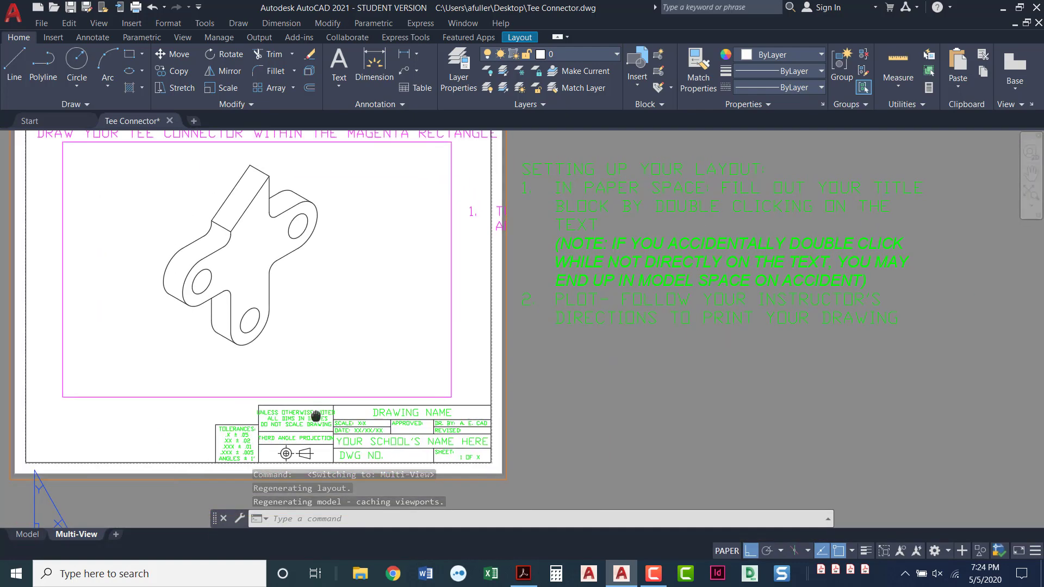
left_click(363, 370)
double_click(363, 370)
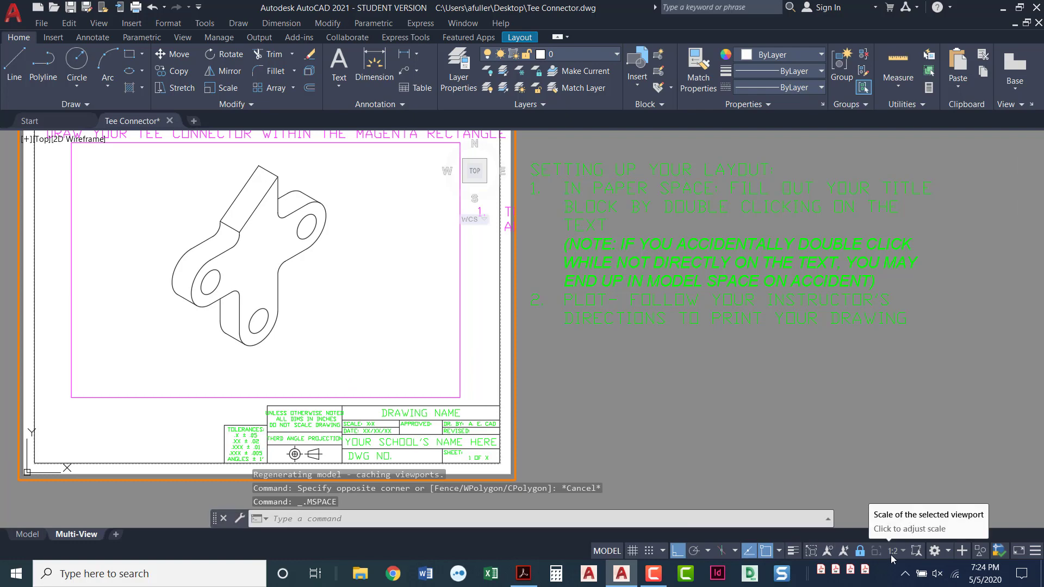
double_click(674, 443)
Change the Standard text style's font to Arial and apply it to the drawing.
scroll(359, 435, "up", 4)
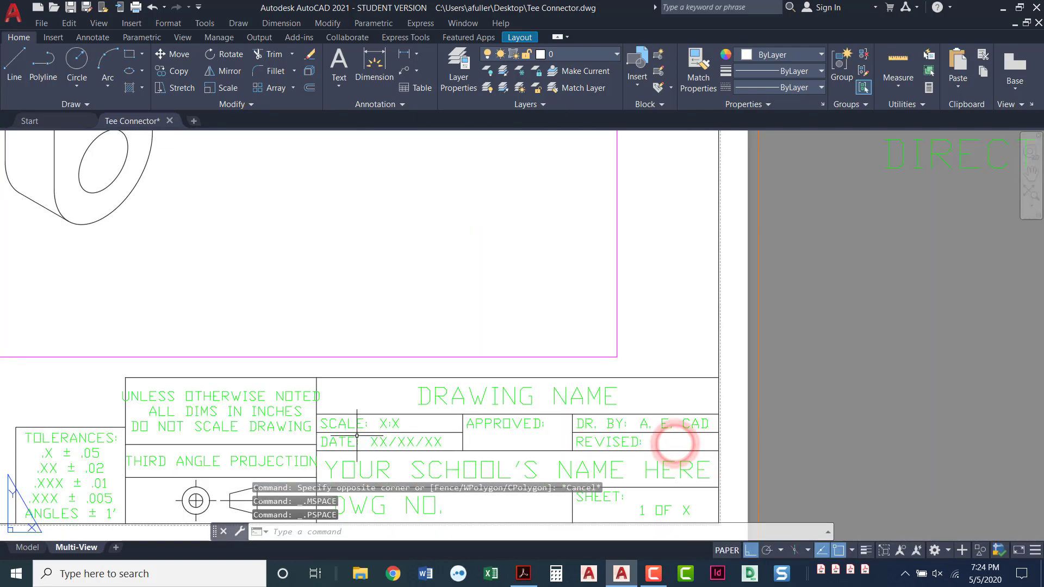
middle_click_drag(379, 440, 411, 367)
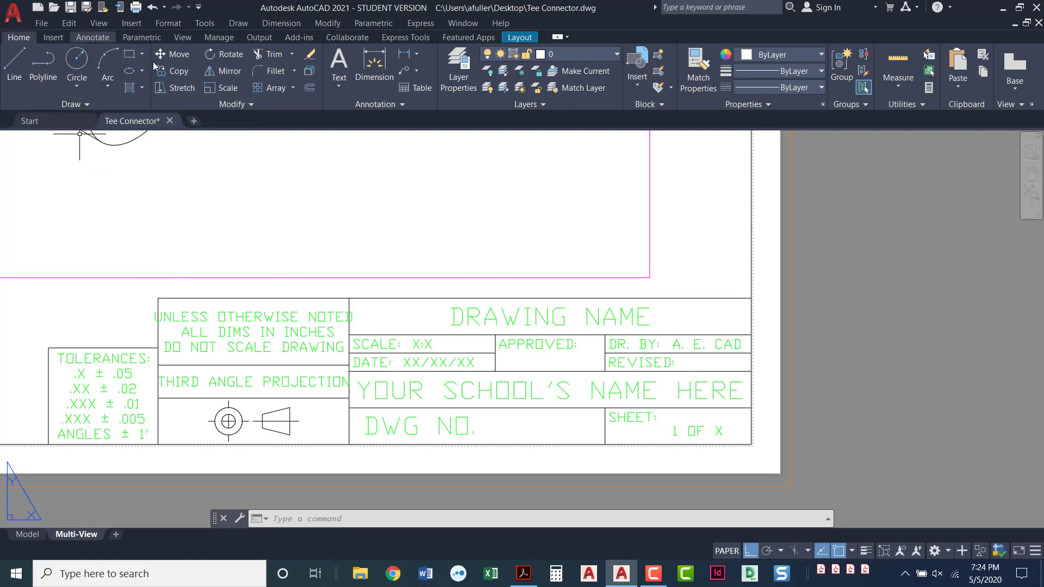
left_click(385, 106)
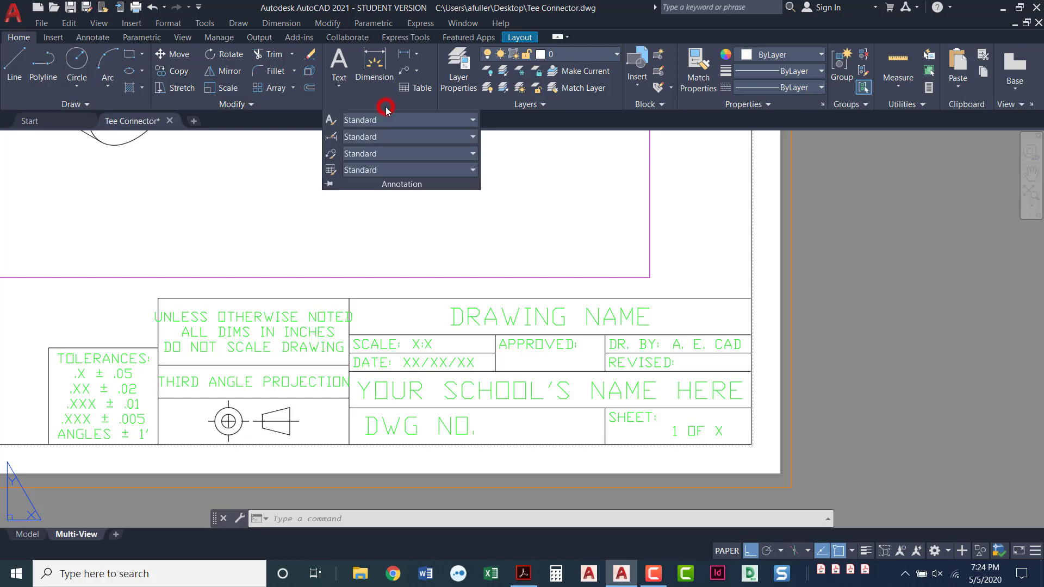
left_click(330, 122)
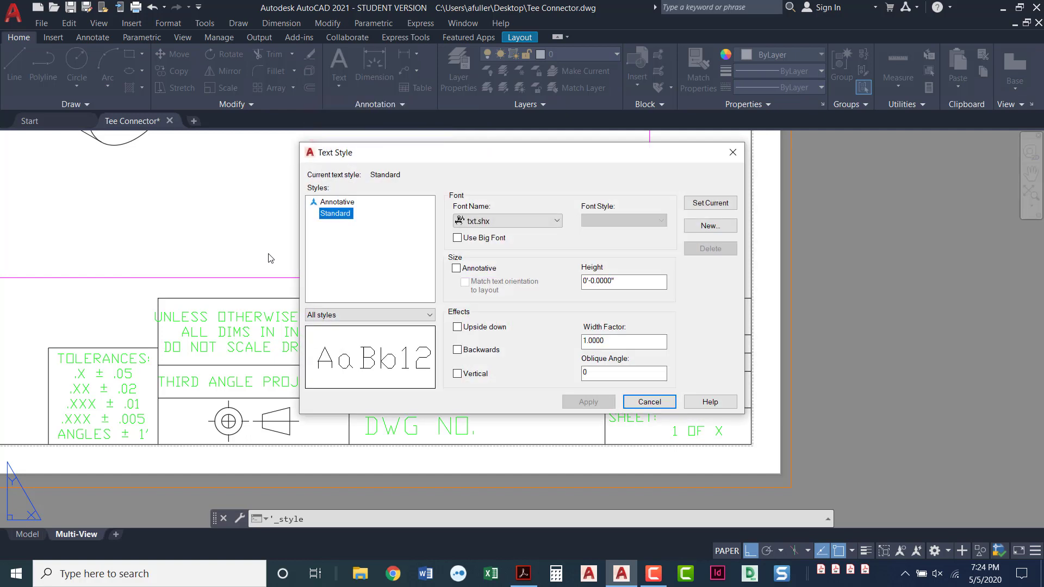
left_click(499, 223)
type("ari")
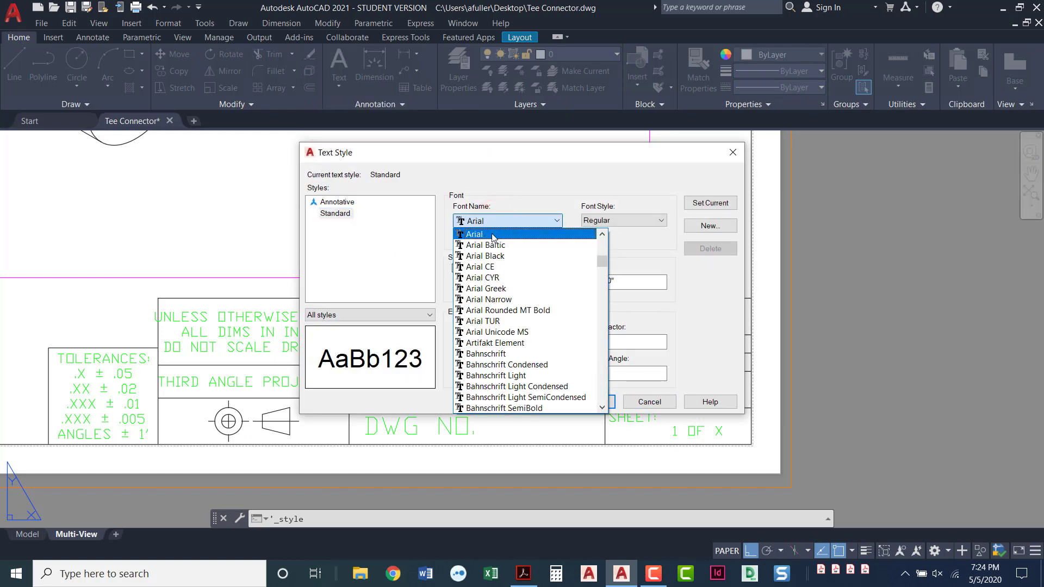
left_click(492, 235)
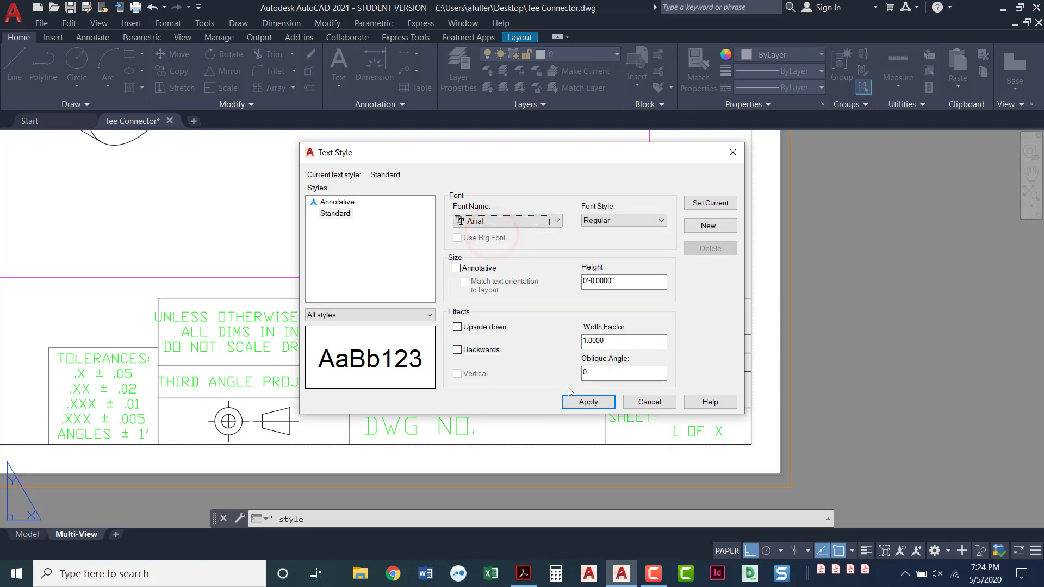
left_click(578, 403)
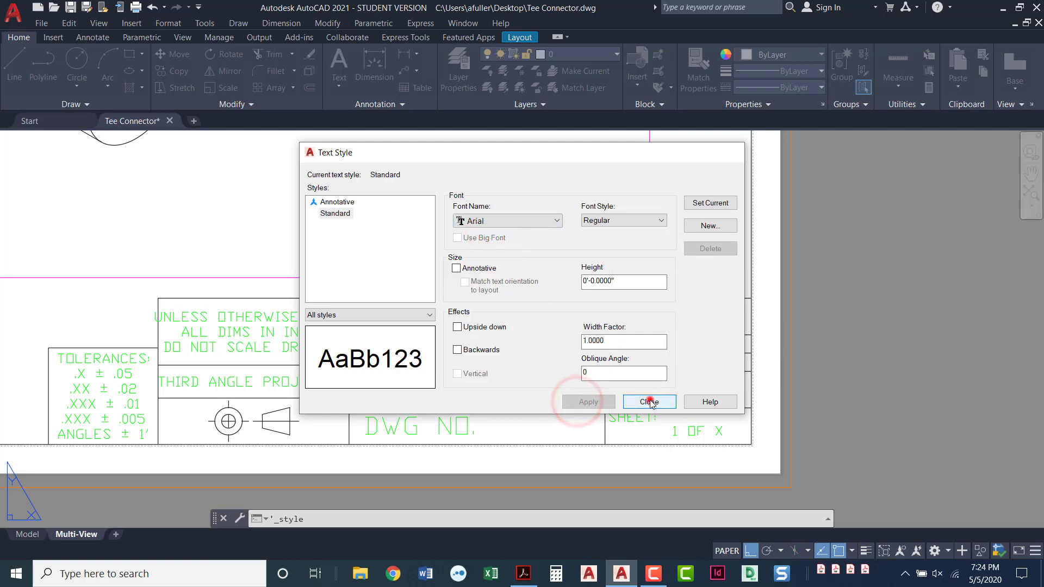
left_click(650, 401)
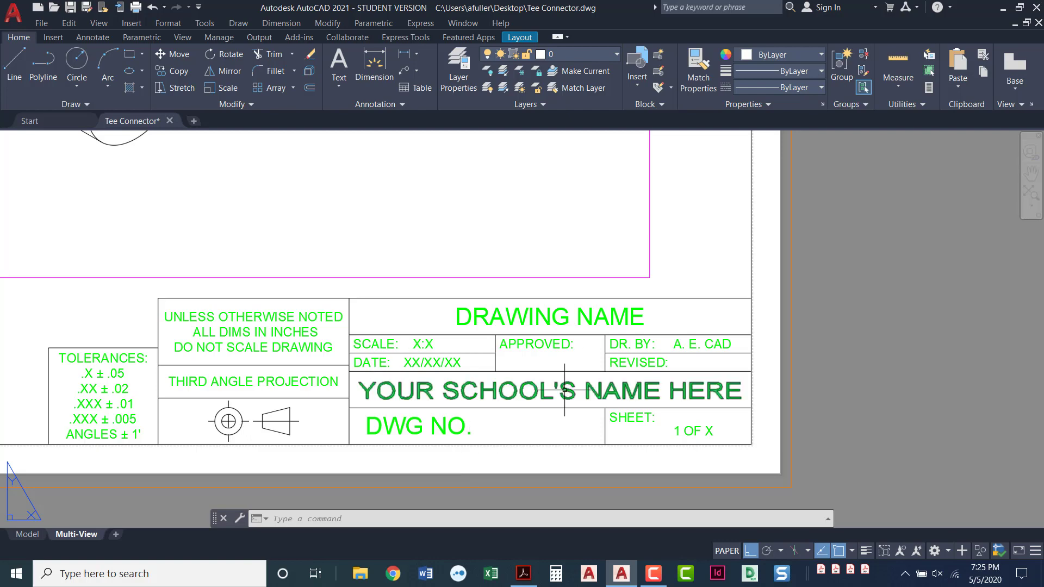
Turn off the Model Space layer in the model and return to the Multi-View layout.
scroll(433, 401, "down", 3)
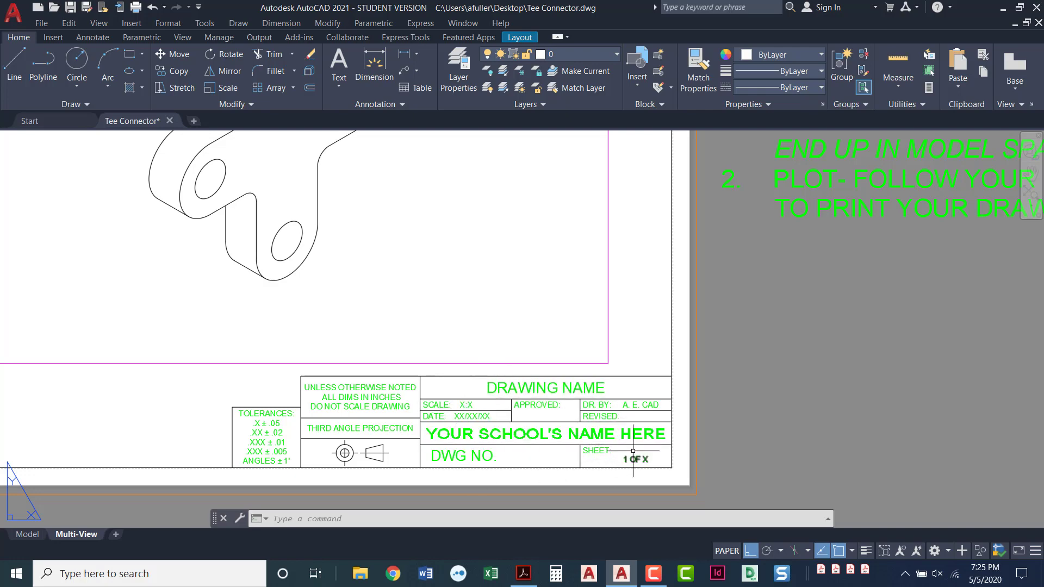
scroll(528, 350, "down", 4)
middle_click_drag(524, 377, 456, 404)
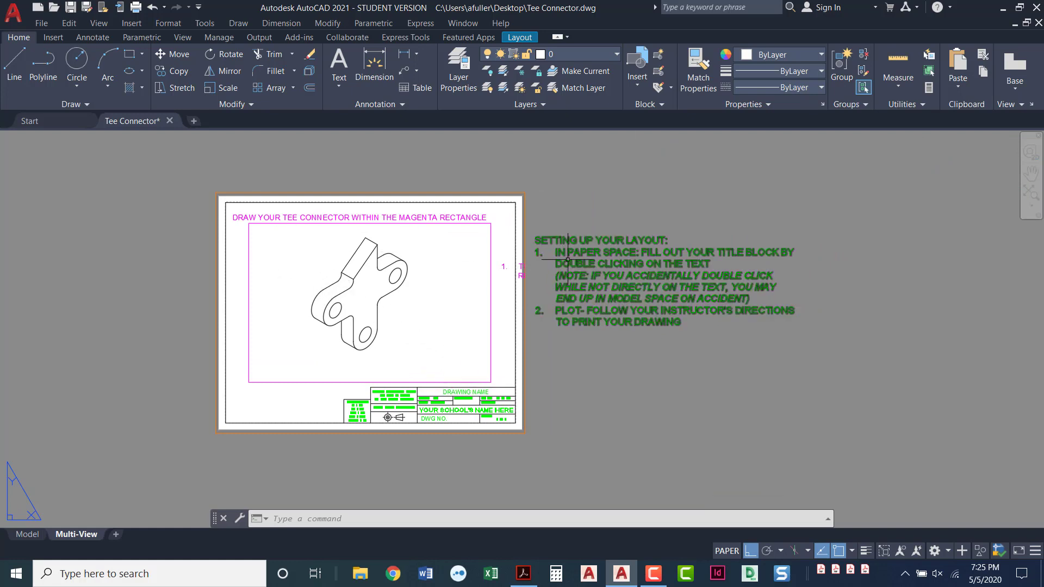
left_click(26, 535)
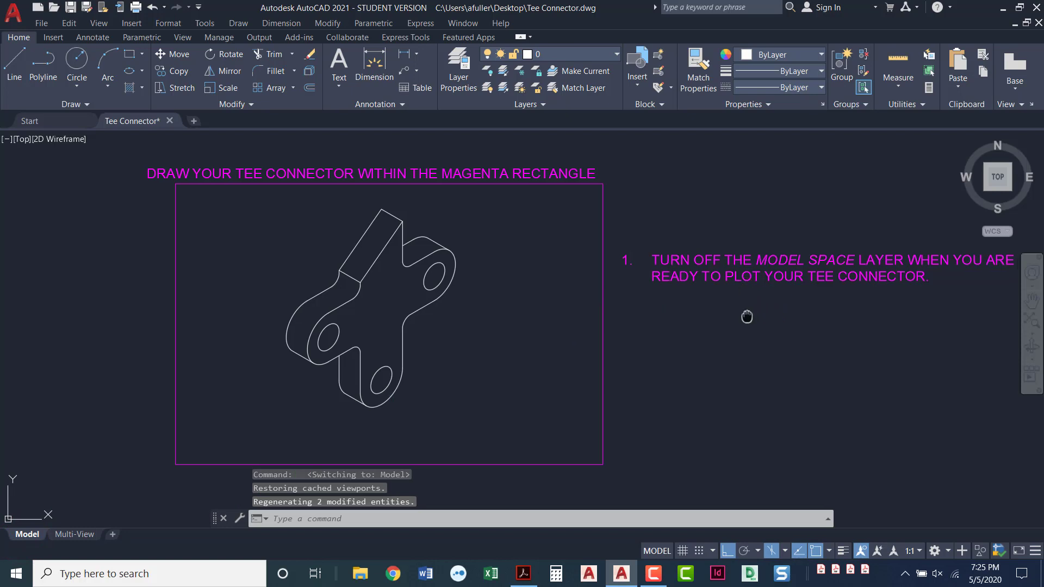
middle_click_drag(746, 317, 680, 318)
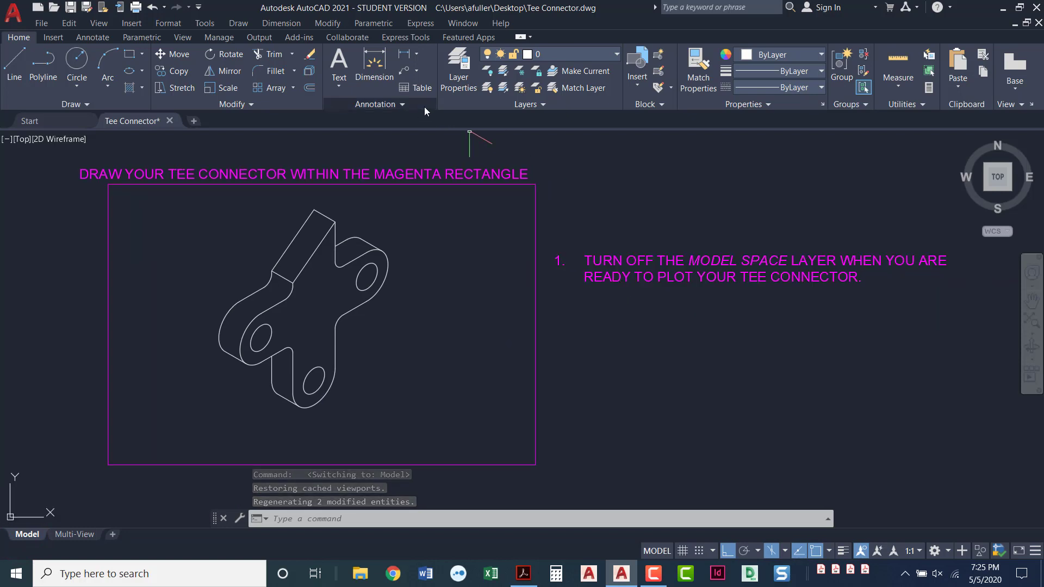
left_click(618, 56)
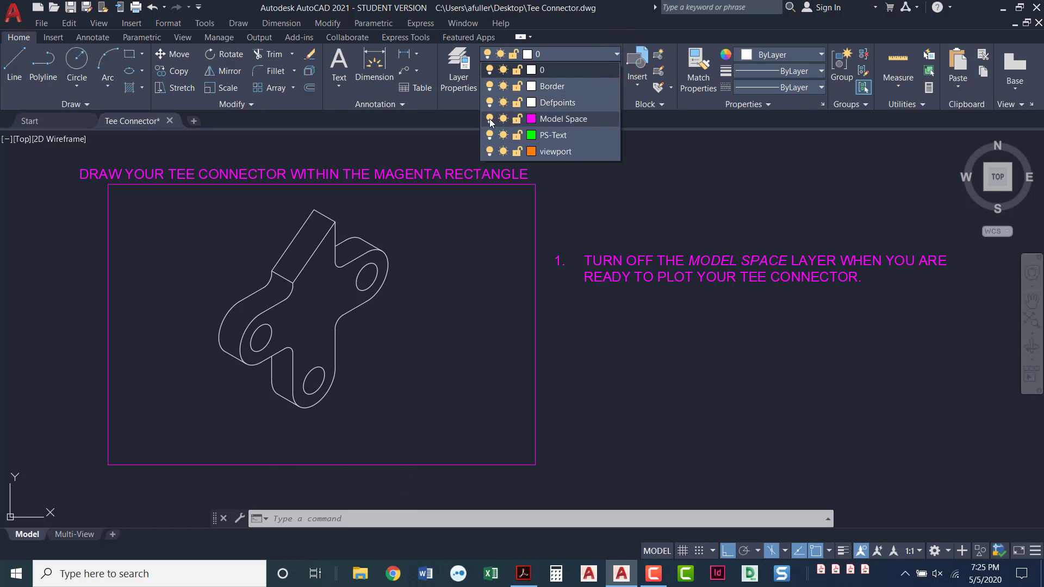
left_click(489, 119)
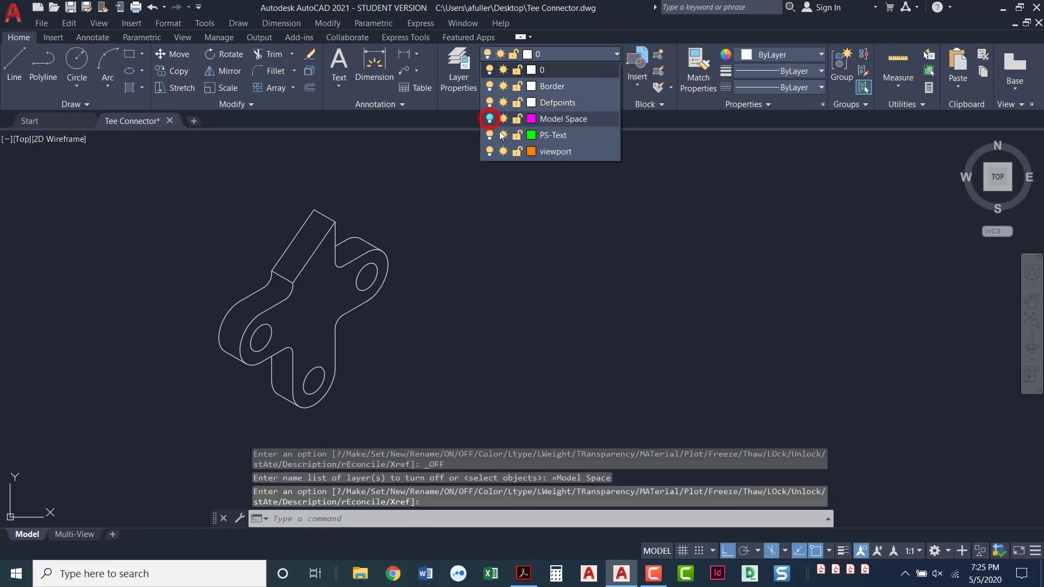
left_click(82, 535)
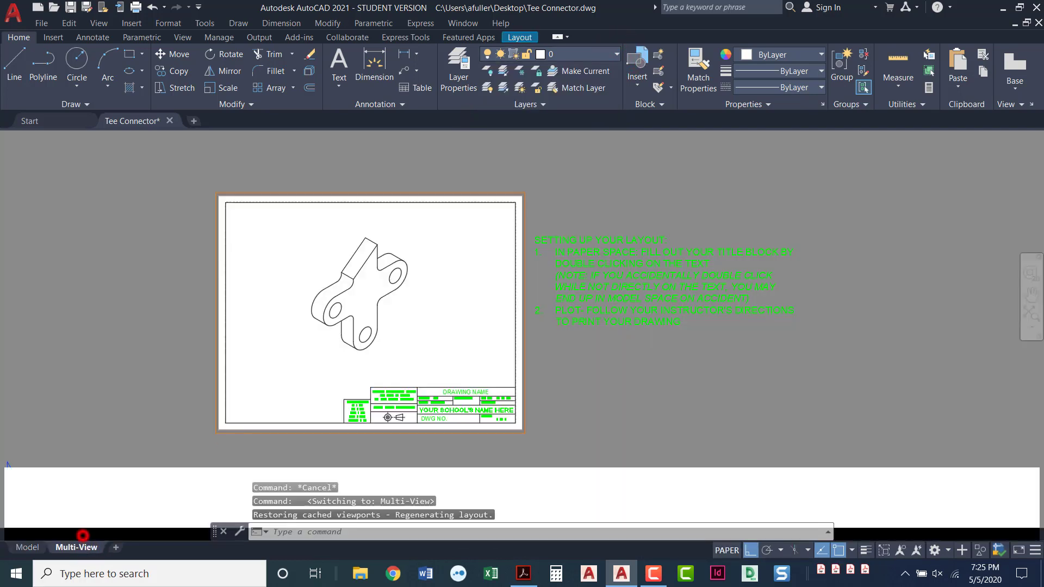